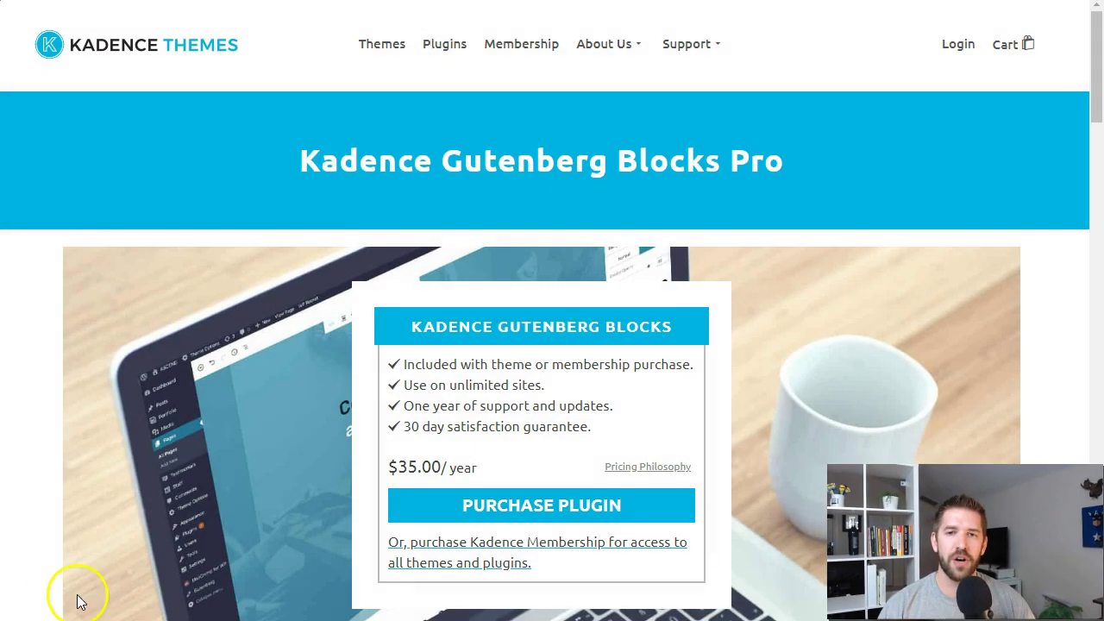
# - Review the Kadence Blocks plugin page on WordPress.org, including its description and the list of custom blocks
pyautogui.moveTo(300, 161); pyautogui.dragTo(653, 160)
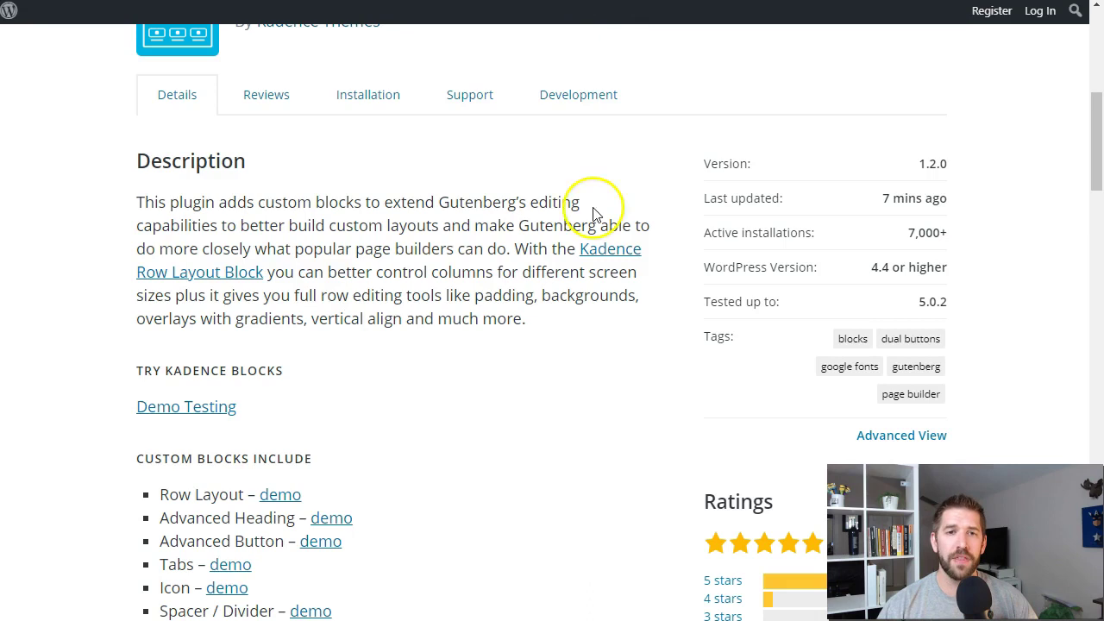
pyautogui.scroll(6, 592, 209)
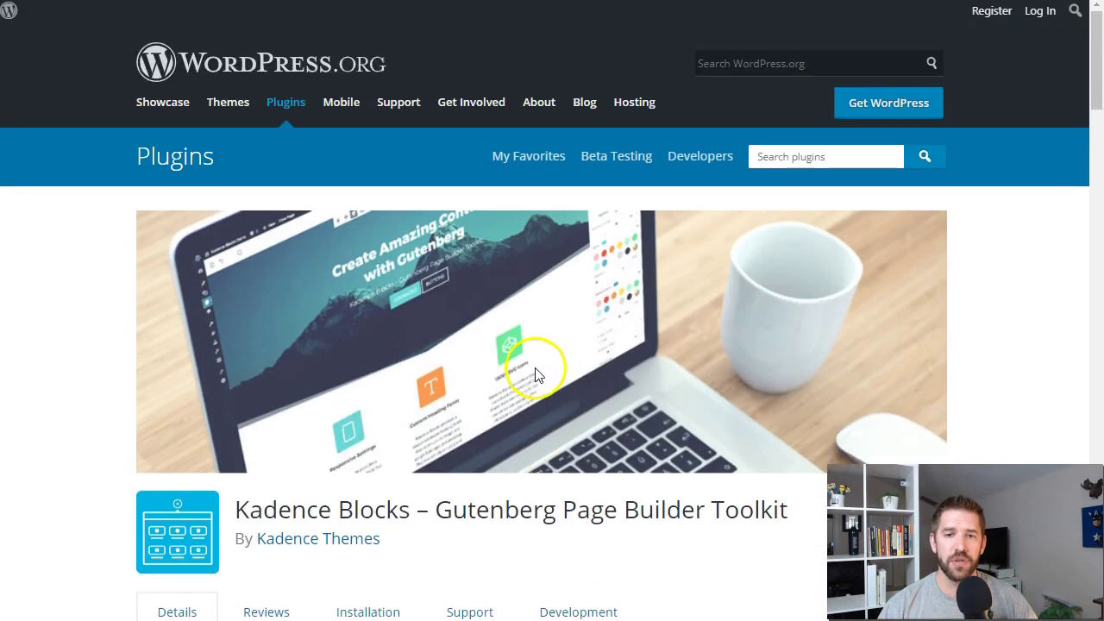
pyautogui.scroll(-2, 535, 374)
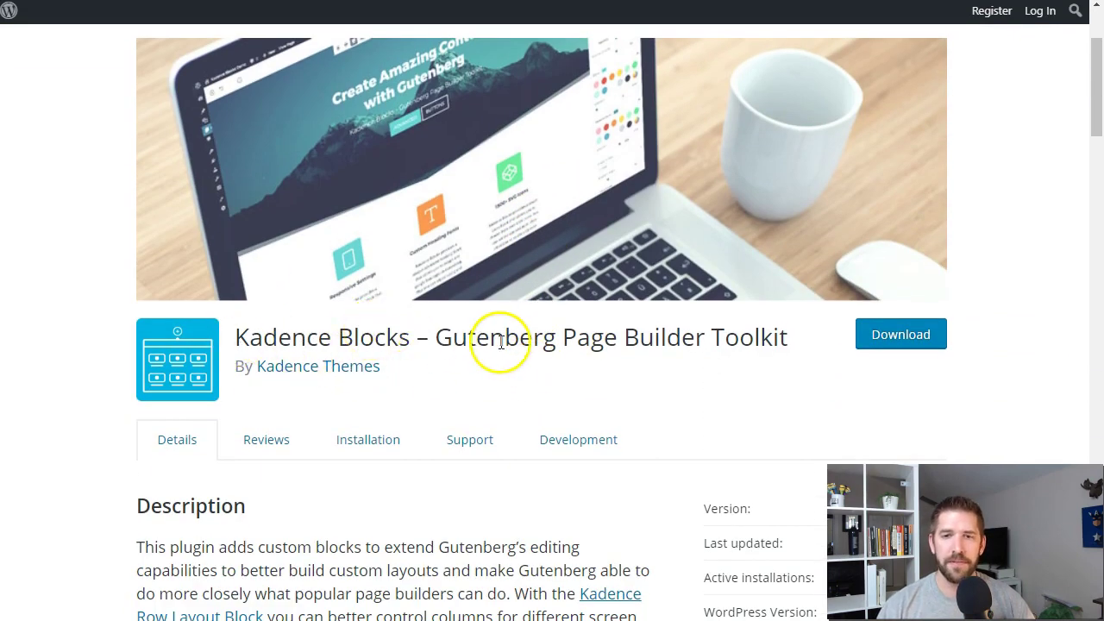
pyautogui.scroll(-6, 498, 345)
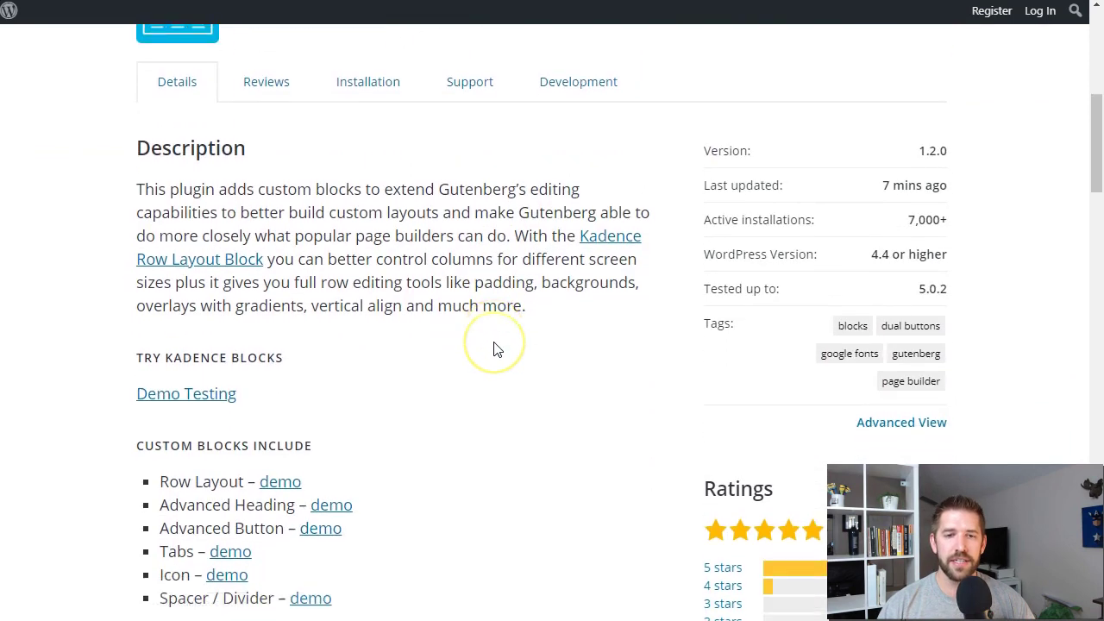
pyautogui.scroll(-1, 494, 347)
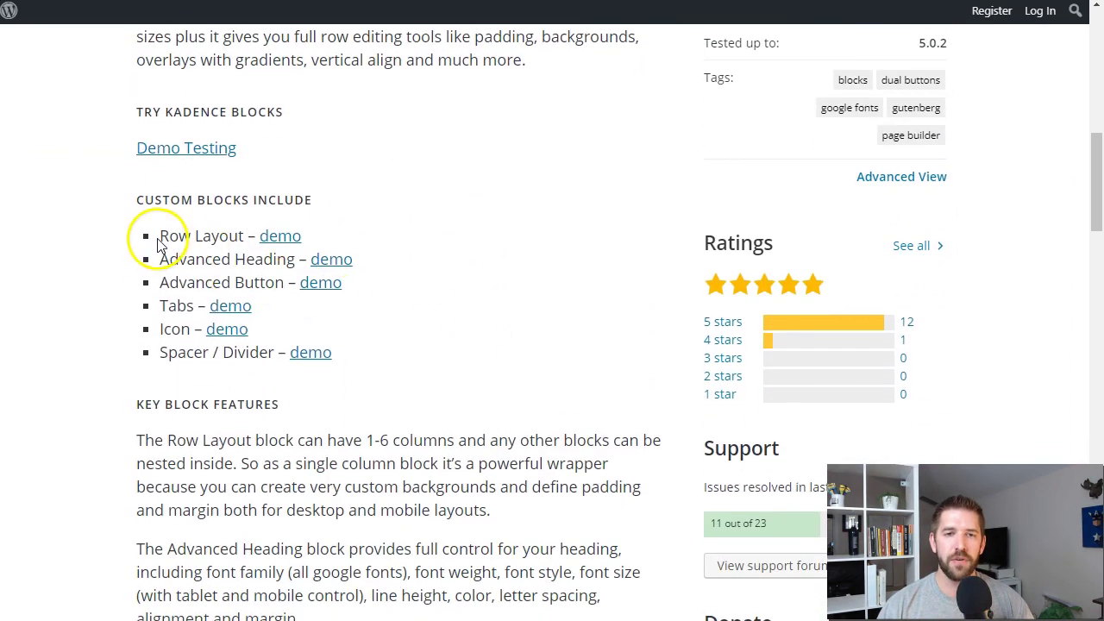
pyautogui.moveTo(155, 238); pyautogui.dragTo(377, 358)
pyautogui.click(379, 359)
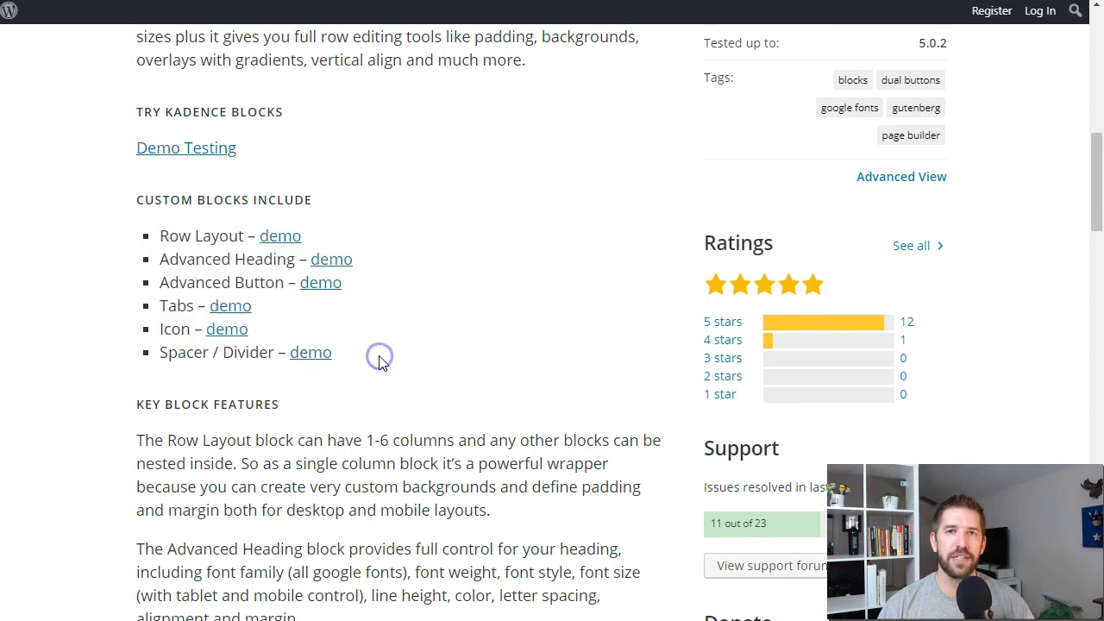
pyautogui.click(407, 349)
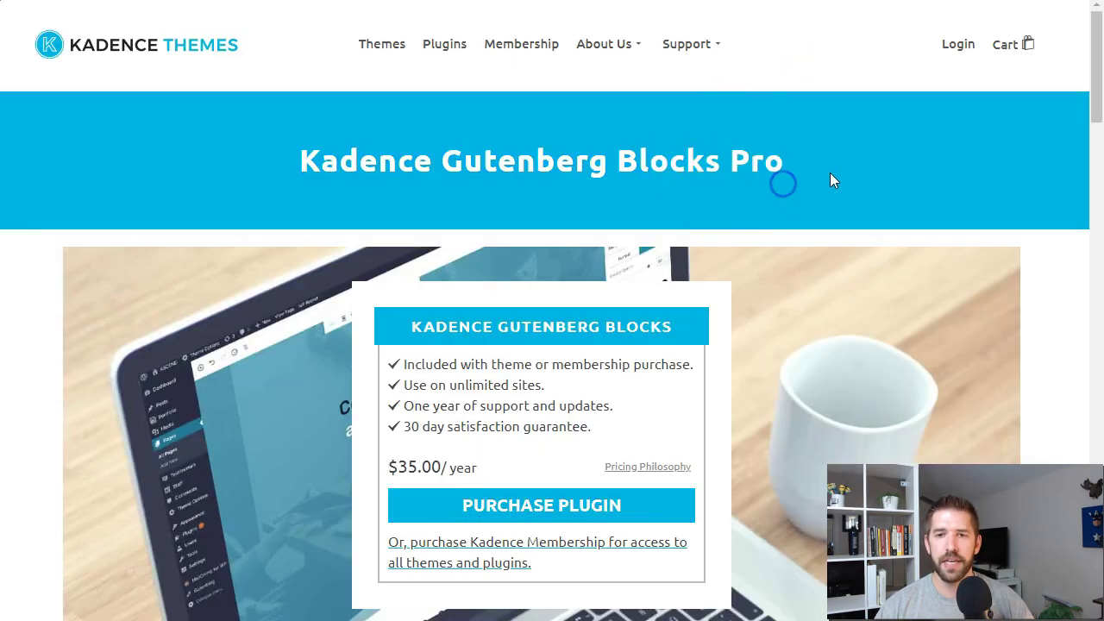
# - Check the yearly price and included benefits of Kadence Gutenberg Blocks Pro on the Kadence Themes product page
pyautogui.scroll(-1, 829, 180)
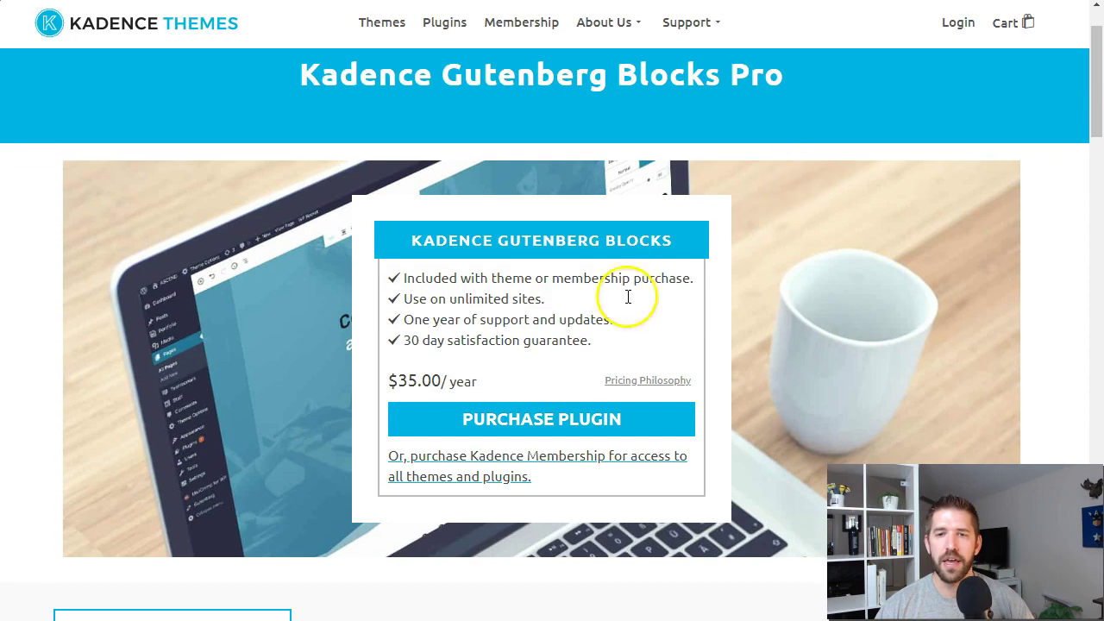
pyautogui.moveTo(388, 380); pyautogui.dragTo(476, 380)
pyautogui.click(478, 378)
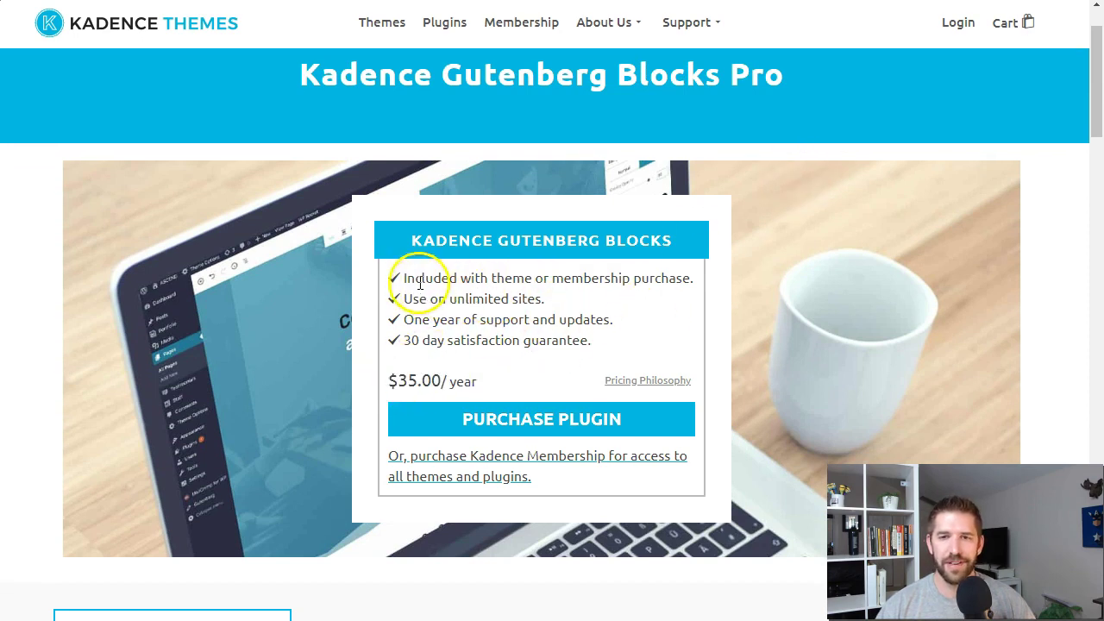
# - Examine the product page's examples and key features, including the Row Layout Block, Prebuilt Library and custom blocks sections
pyautogui.scroll(-4, 517, 293)
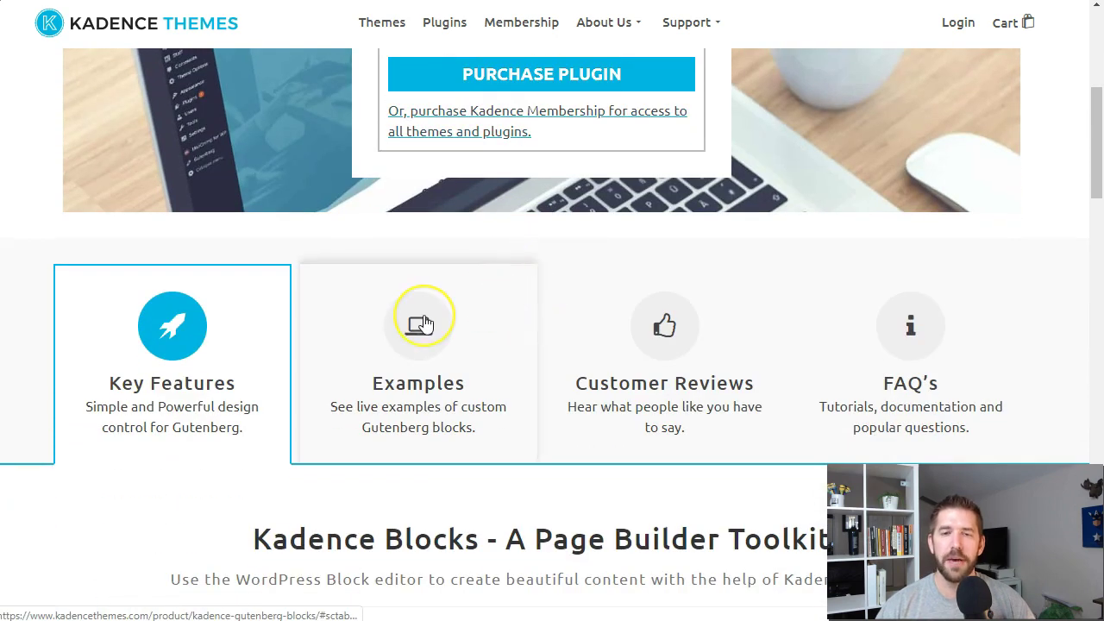
pyautogui.click(420, 324)
pyautogui.click(229, 357)
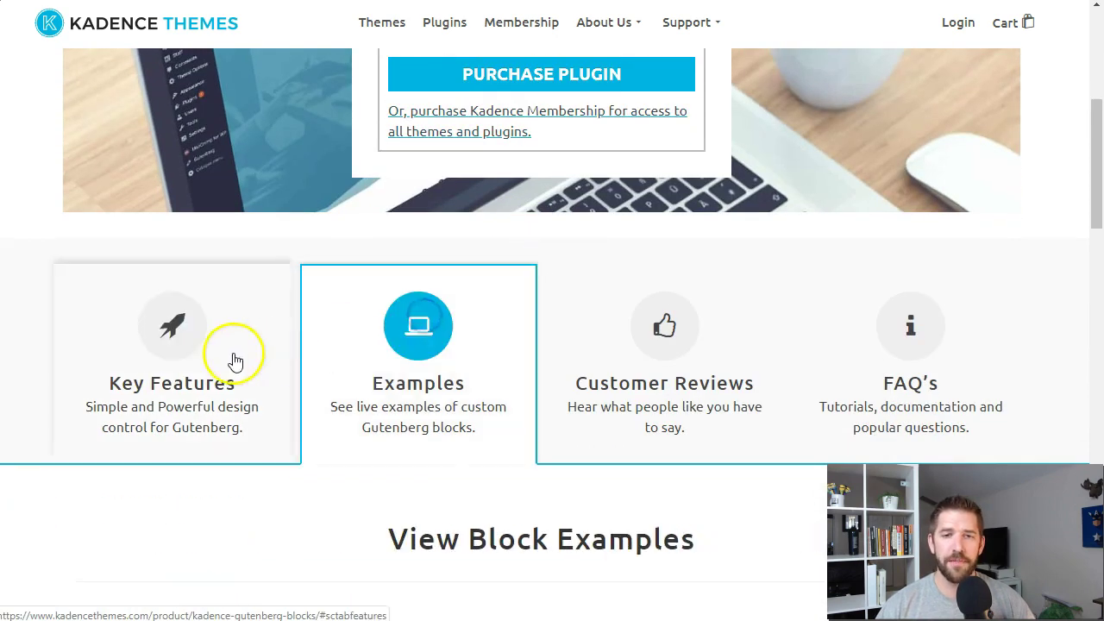
pyautogui.scroll(-3, 466, 371)
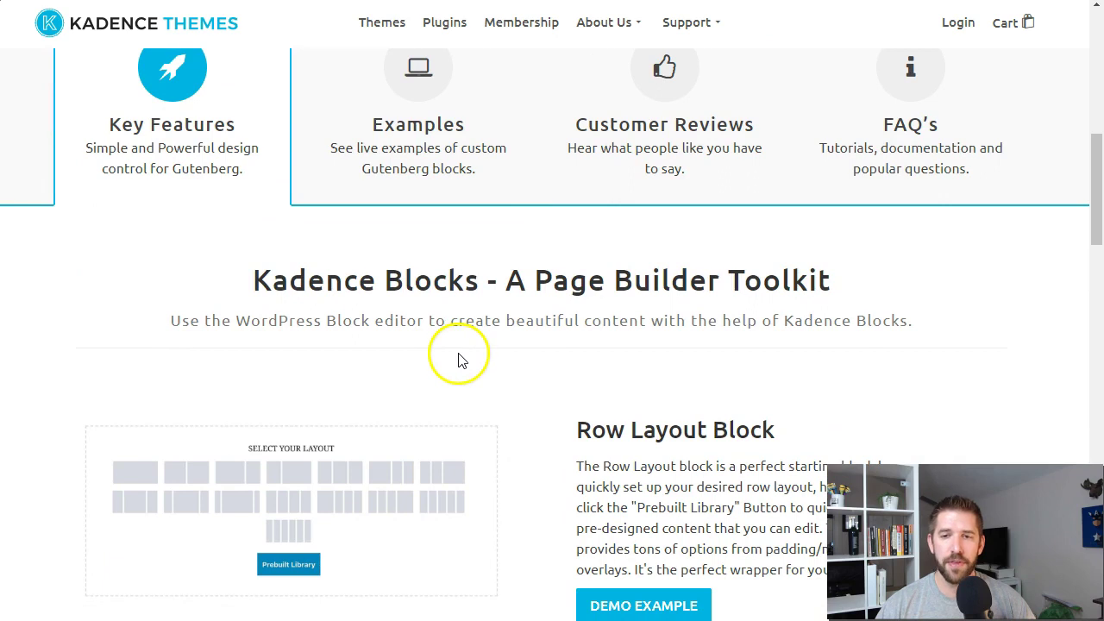
pyautogui.scroll(-1, 451, 357)
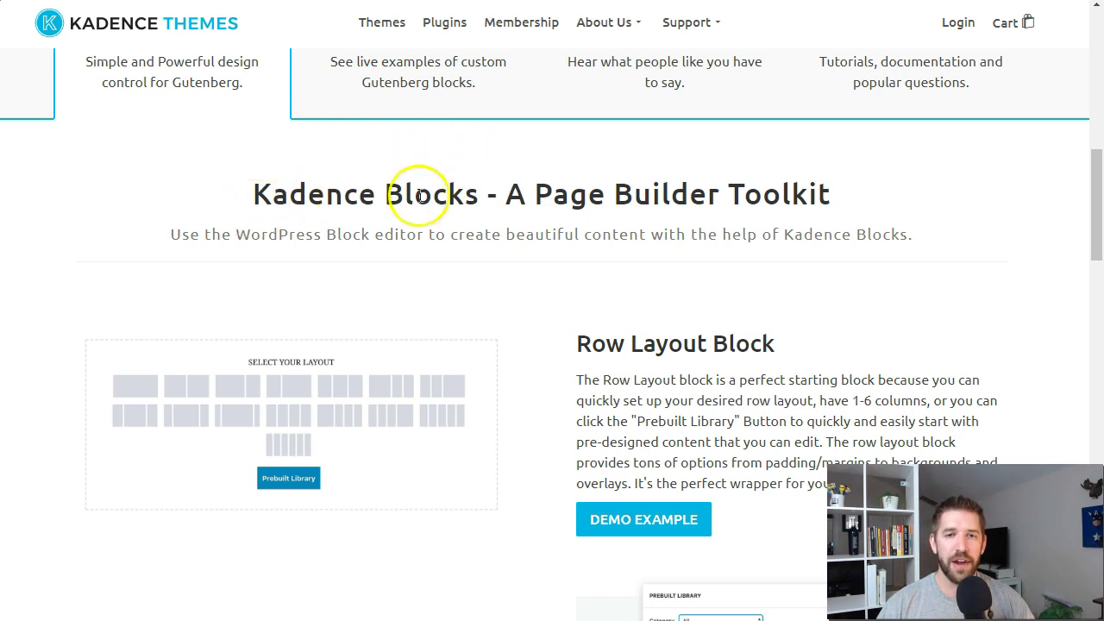
pyautogui.scroll(-3, 418, 195)
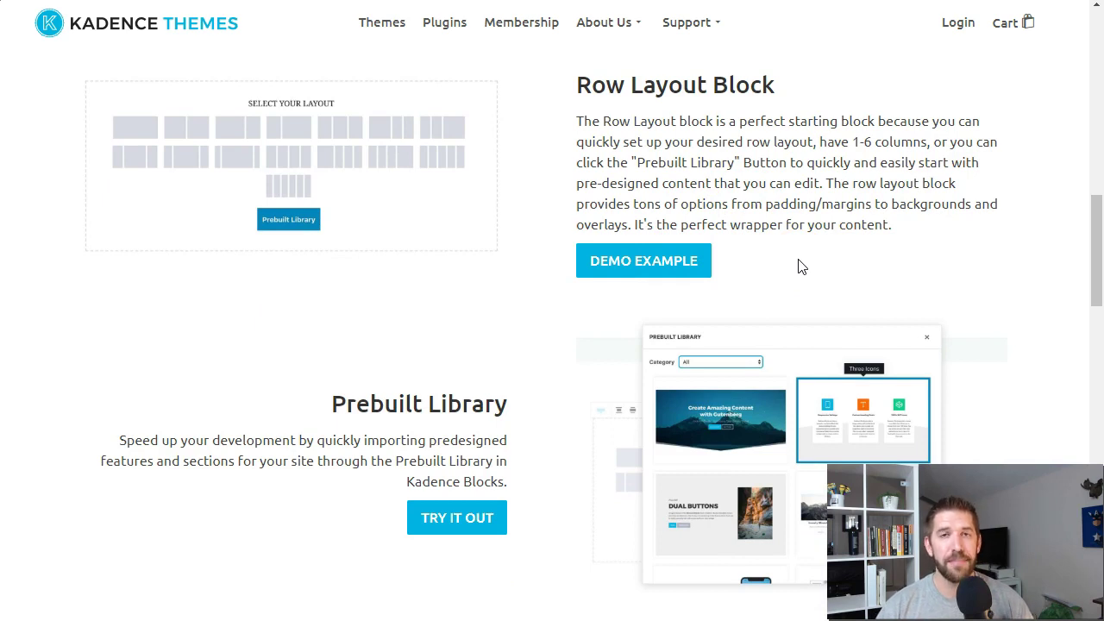
pyautogui.scroll(-2, 798, 267)
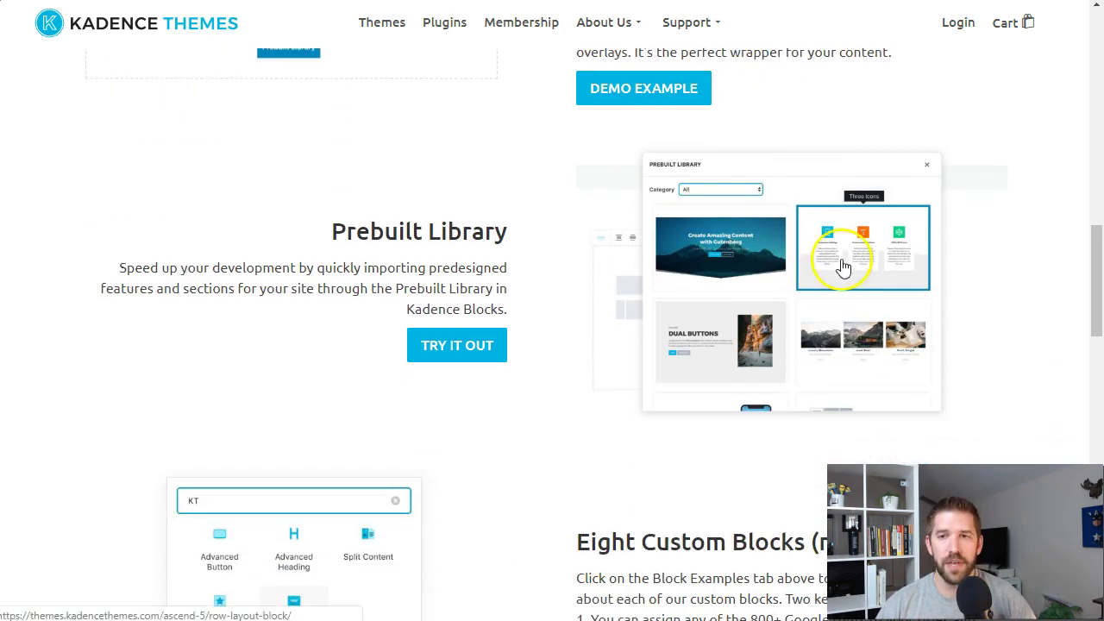
pyautogui.scroll(-3, 379, 258)
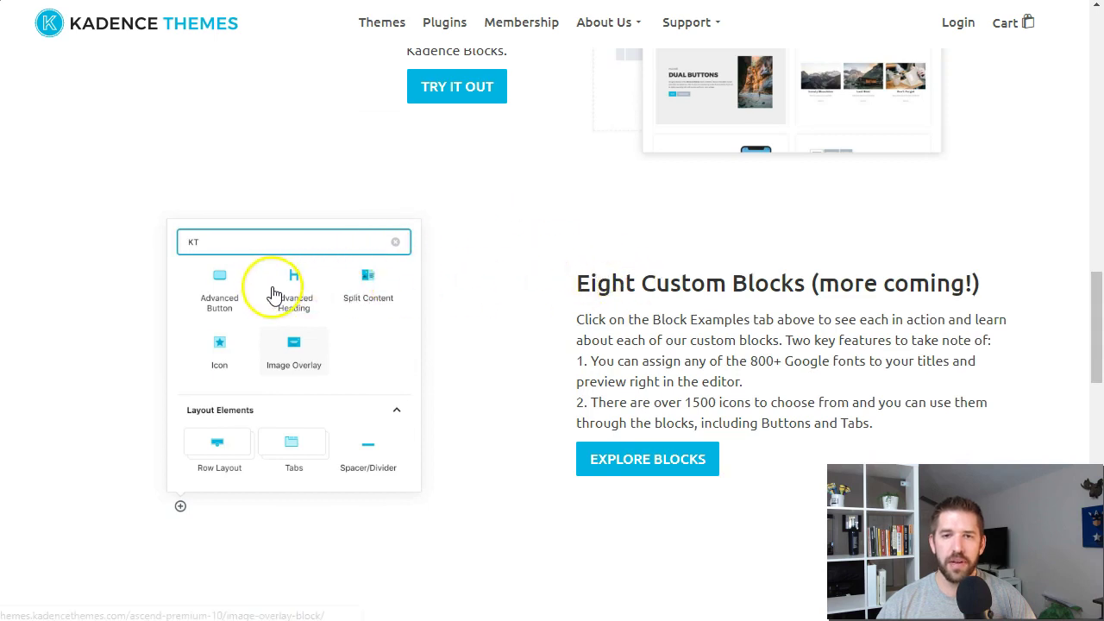
pyautogui.moveTo(574, 283); pyautogui.dragTo(820, 279)
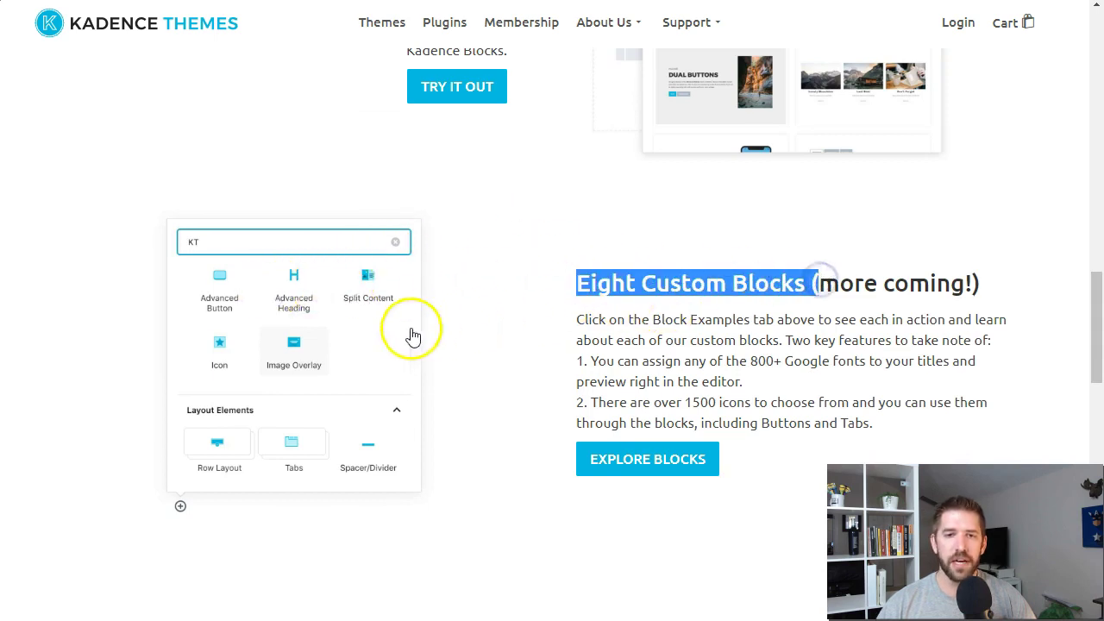
pyautogui.scroll(-4, 822, 333)
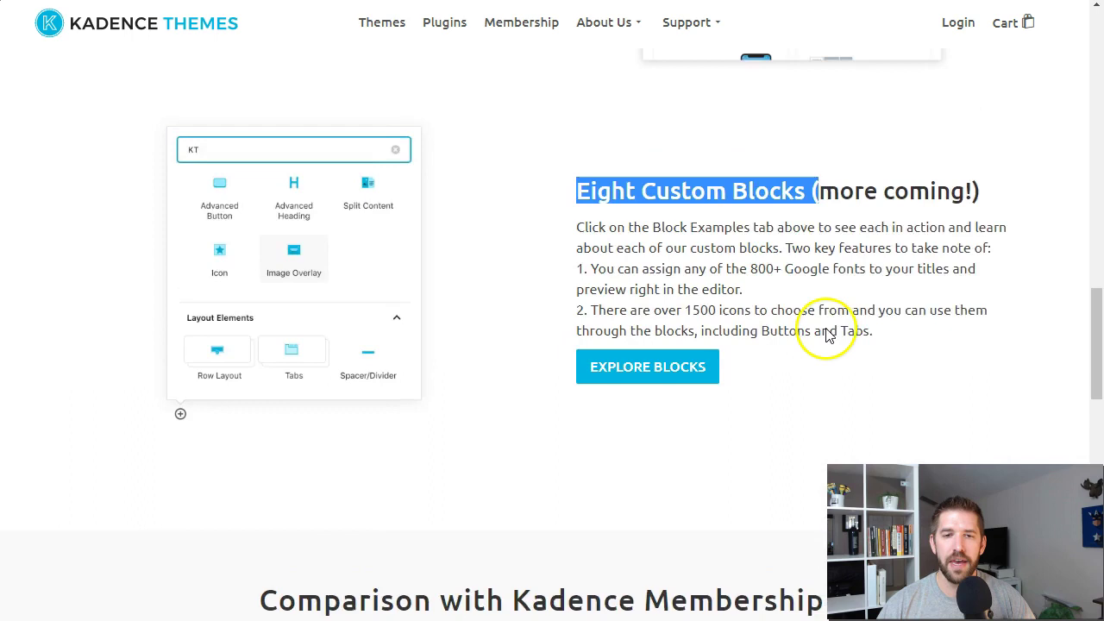
pyautogui.scroll(-7, 826, 335)
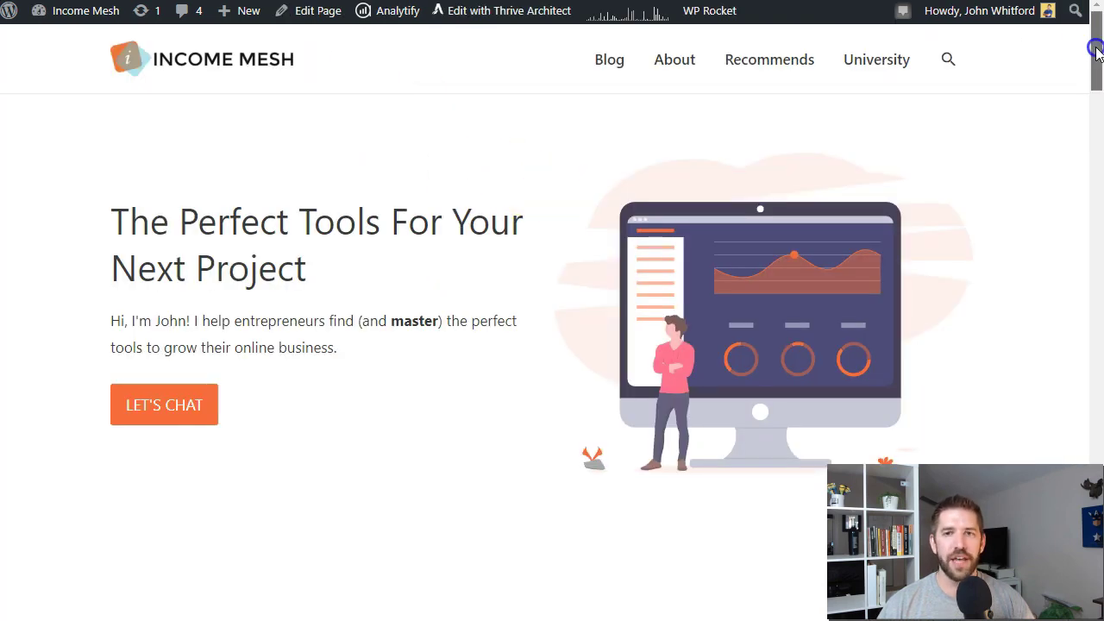
# - Look through the Income Mesh homepage from the hero section down to the footer as a sample block-built page
pyautogui.scroll(-4, 1094, 61)
pyautogui.scroll(4, 1088, 91)
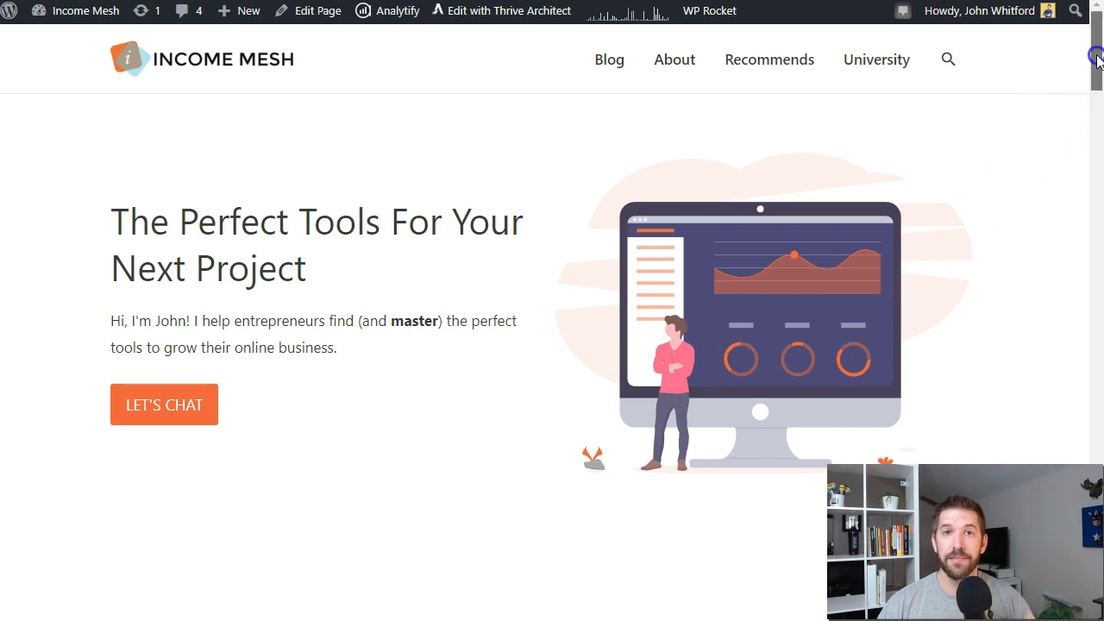
pyautogui.moveTo(1095, 57); pyautogui.dragTo(1094, 79)
pyautogui.scroll(-6, 742, 243)
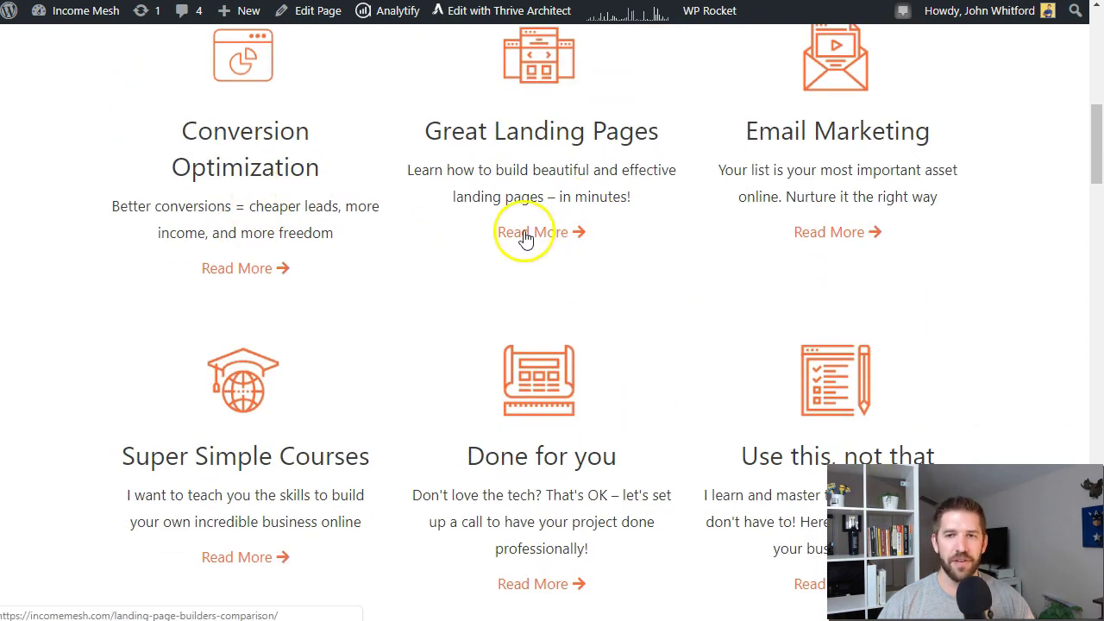
pyautogui.scroll(-8, 584, 224)
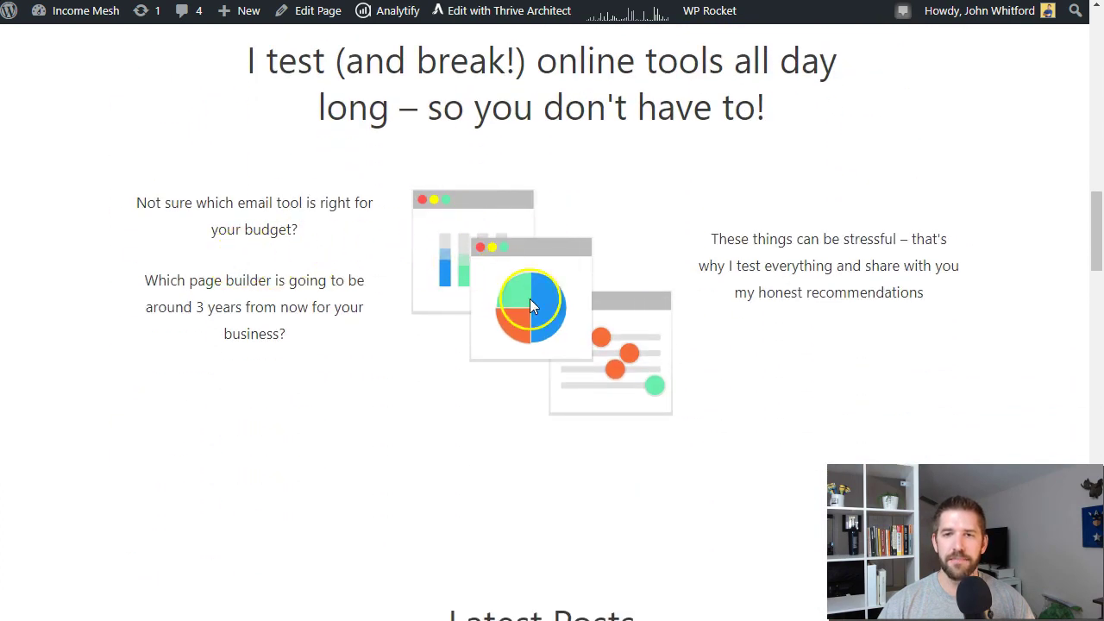
pyautogui.scroll(-4, 537, 394)
pyautogui.scroll(4, 764, 185)
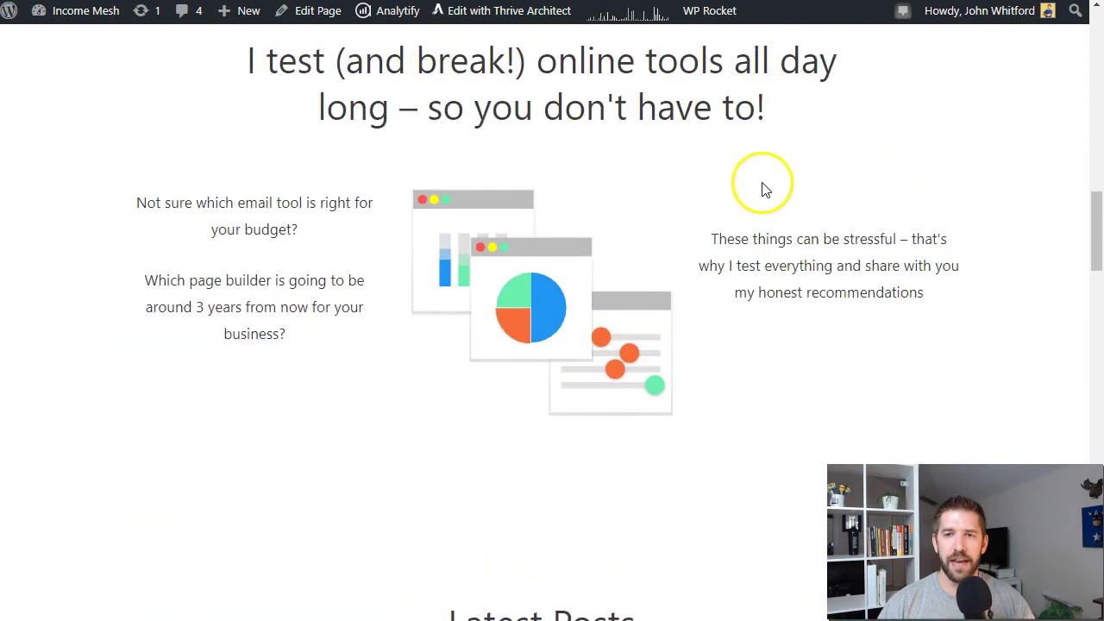
pyautogui.scroll(-9, 709, 276)
pyautogui.scroll(-20, 699, 276)
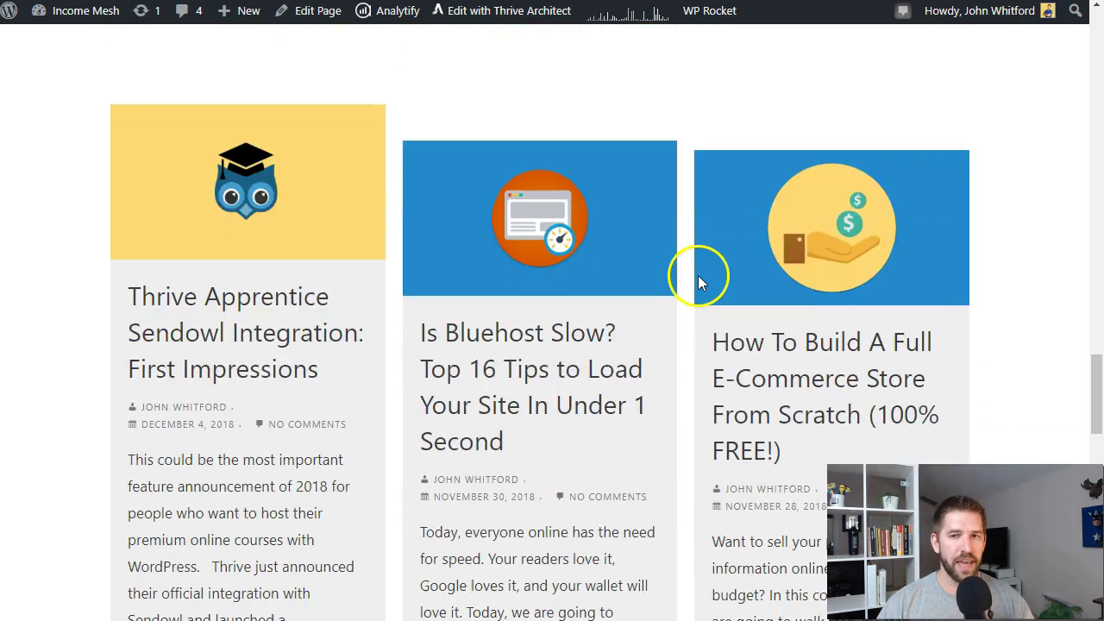
pyautogui.scroll(-2, 698, 276)
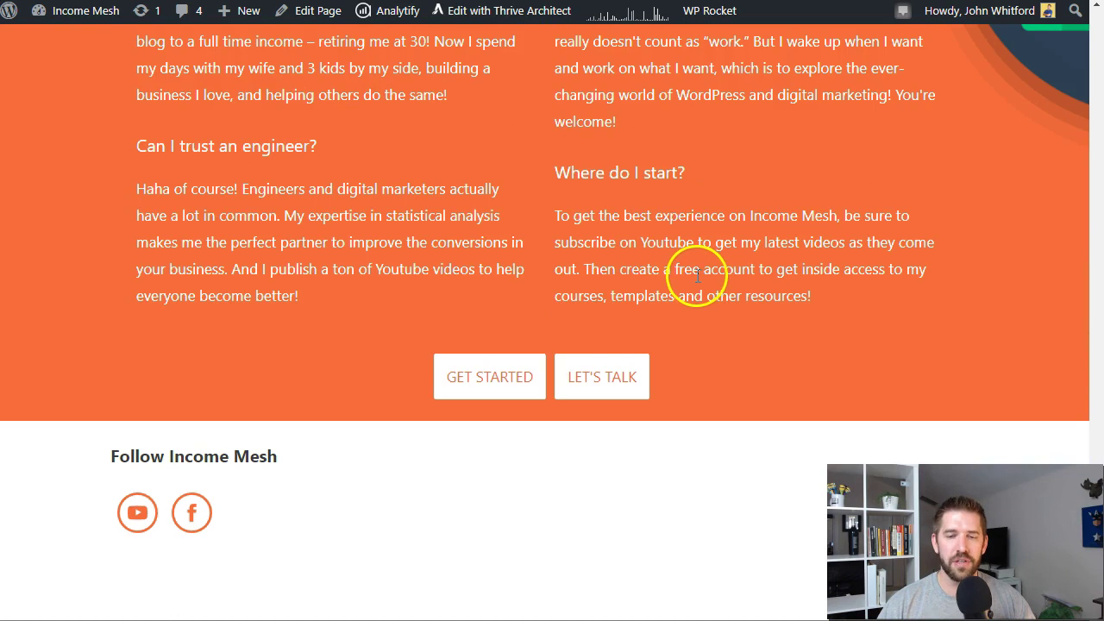
pyautogui.scroll(10, 638, 226)
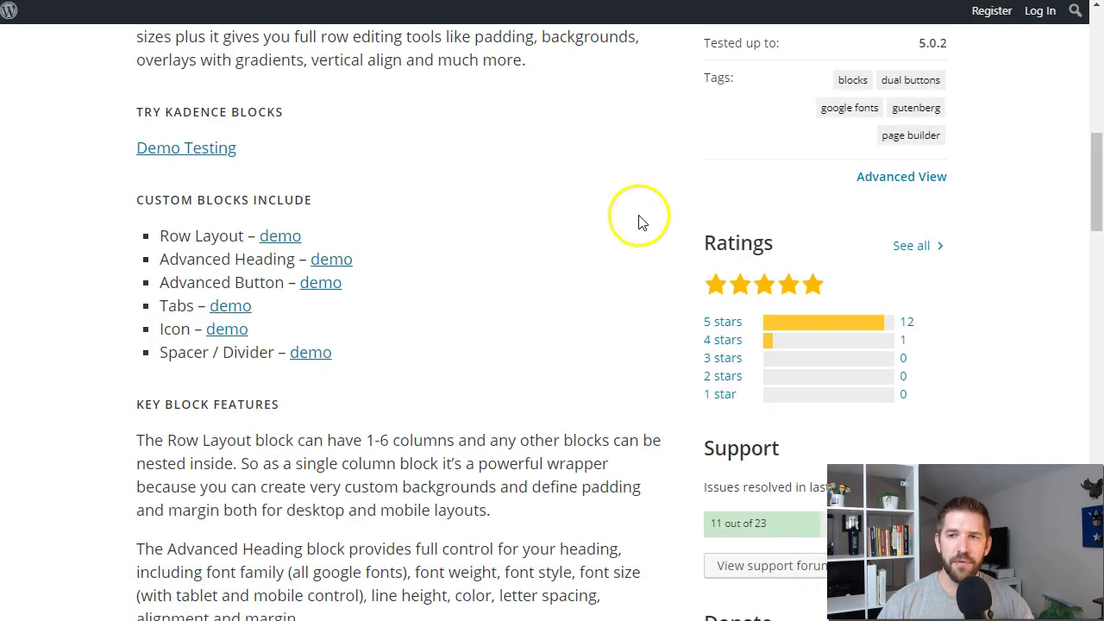
# - Check when the Kadence Blocks plugin was last updated on its WordPress.org page
pyautogui.scroll(5, 638, 222)
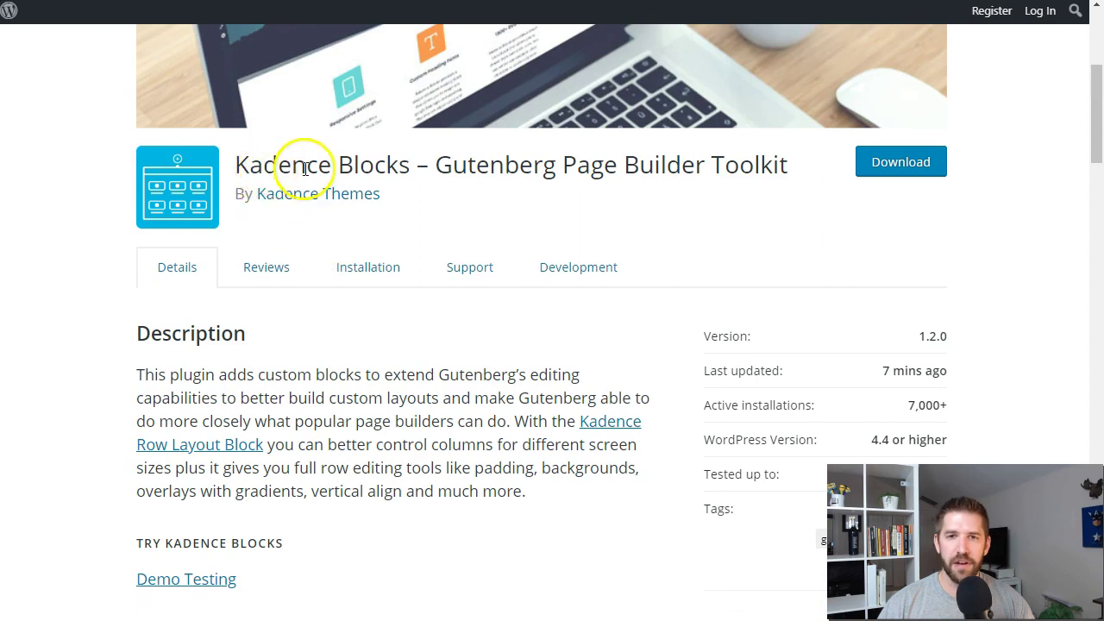
pyautogui.moveTo(882, 370); pyautogui.dragTo(986, 371)
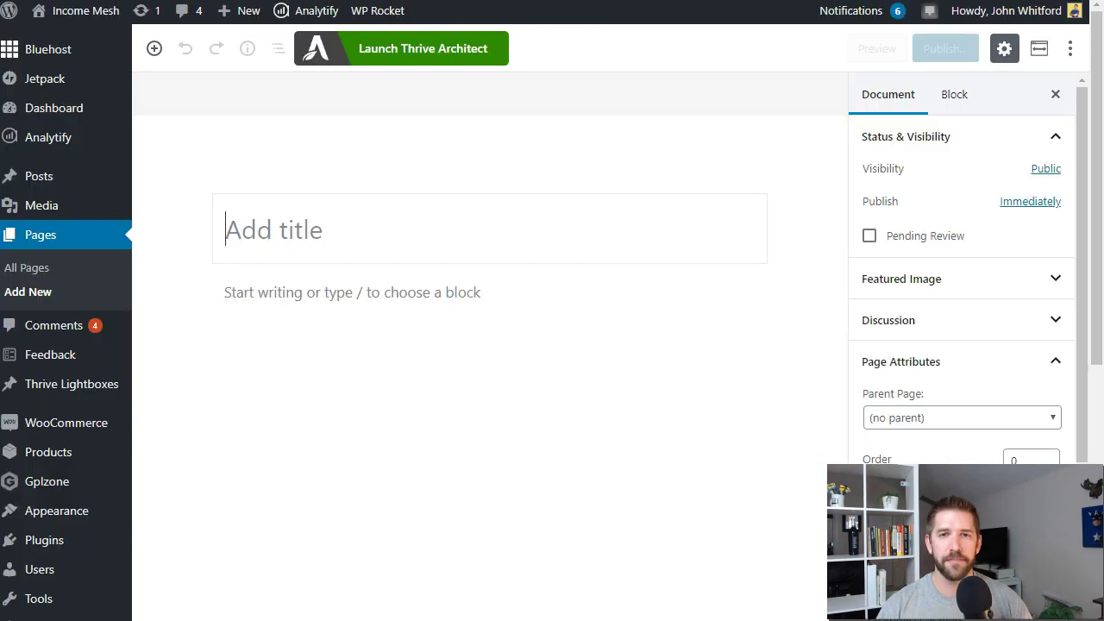
# - Title the new page "Kadence block playground" and start an empty paragraph below it
pyautogui.click(356, 245)
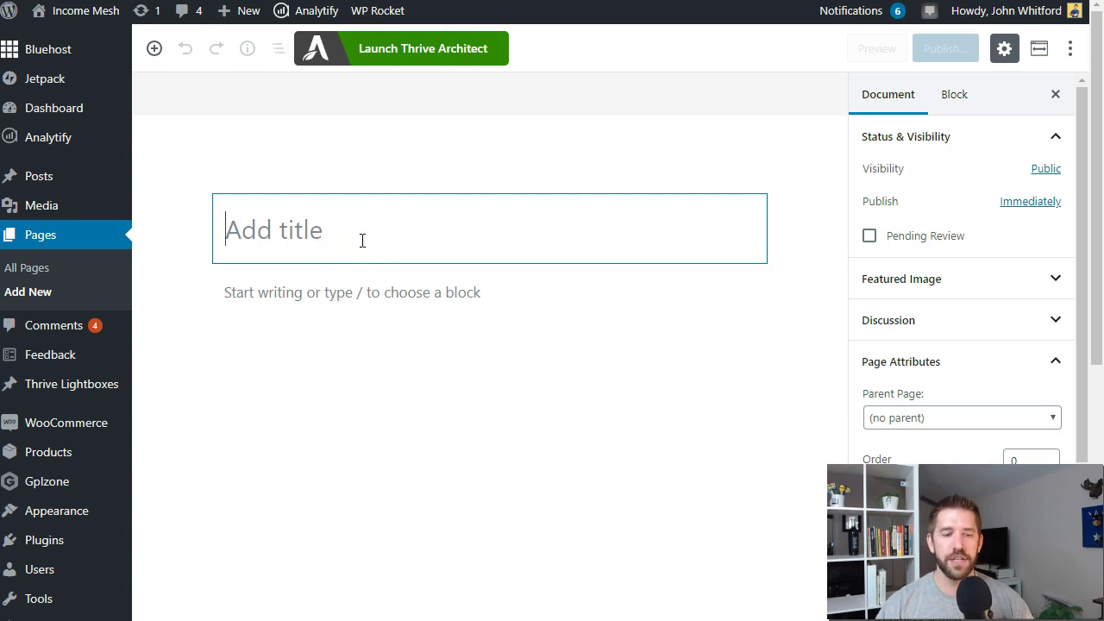
pyautogui.write('Kade')
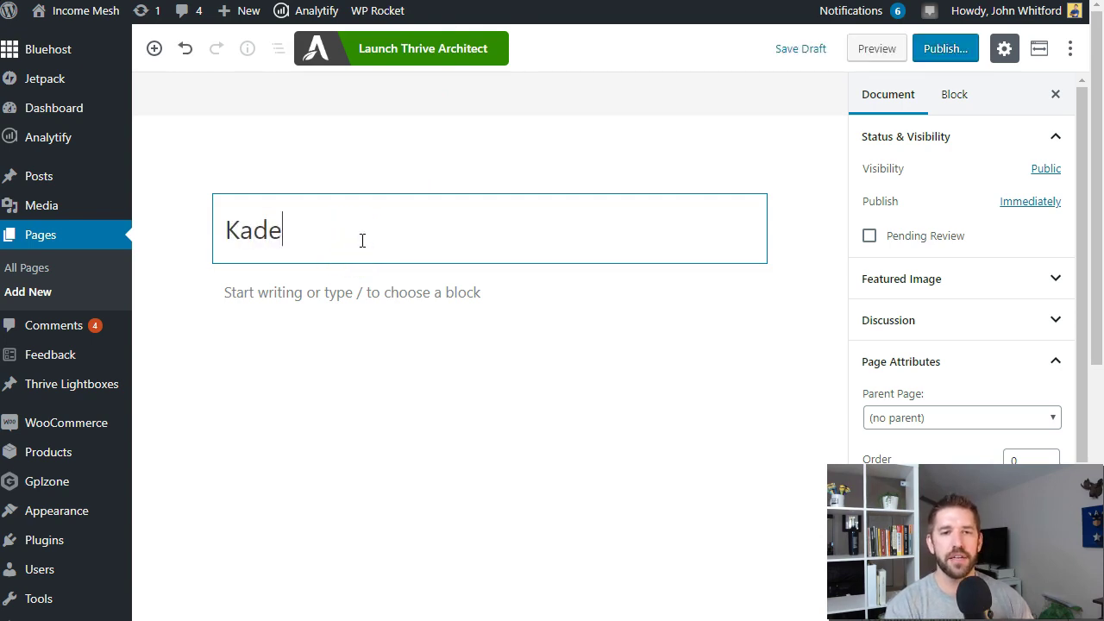
pyautogui.write('nce block playground')
pyautogui.press('Return')
# - Browse the block categories available for the empty paragraph, collapsing Most Used and expanding UAGB Blocks
pyautogui.click(186, 292)
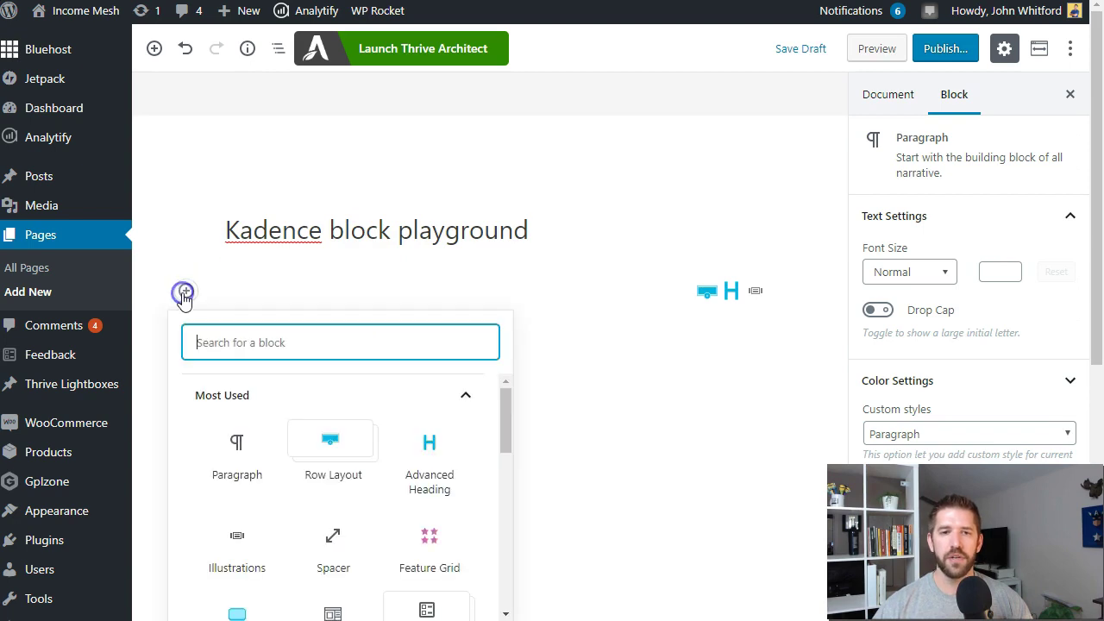
pyautogui.scroll(-3, 343, 327)
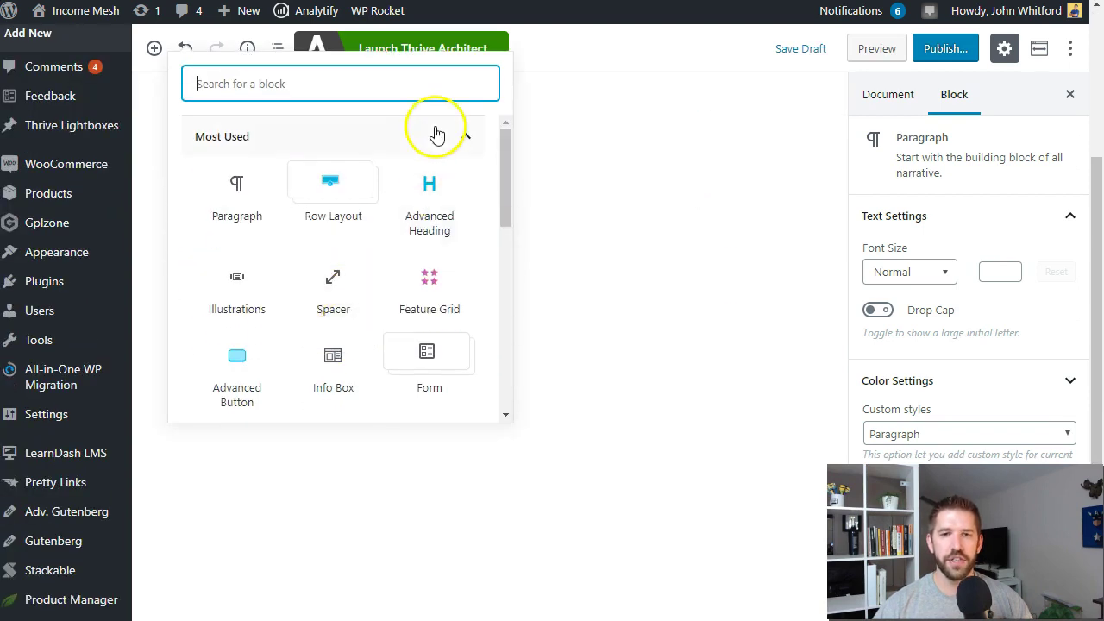
pyautogui.click(446, 141)
pyautogui.scroll(-2, 389, 264)
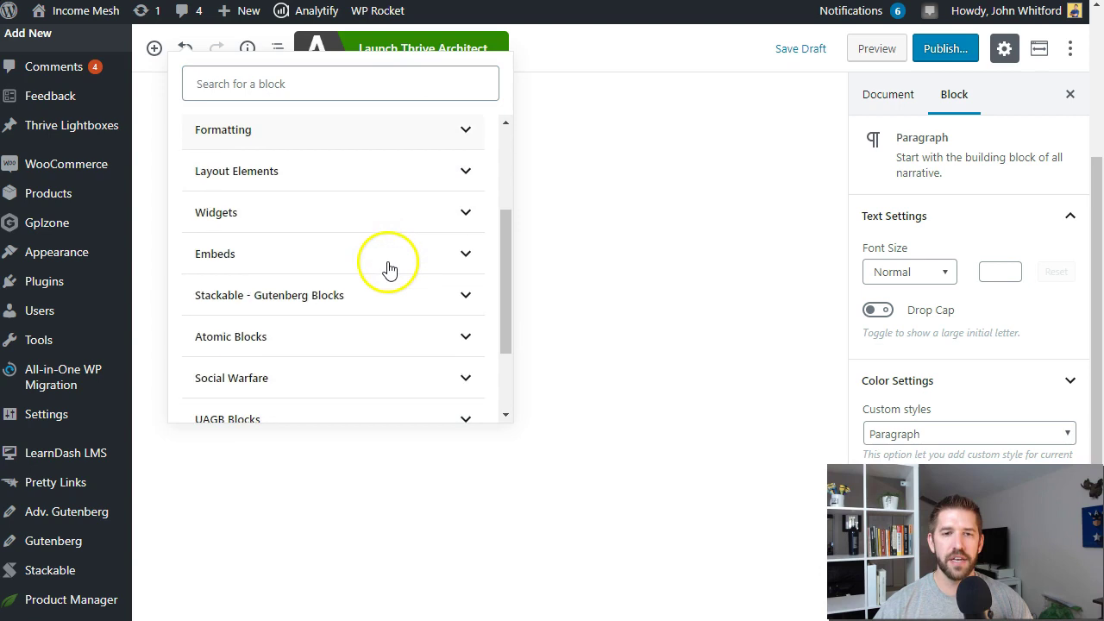
pyautogui.scroll(-2, 389, 263)
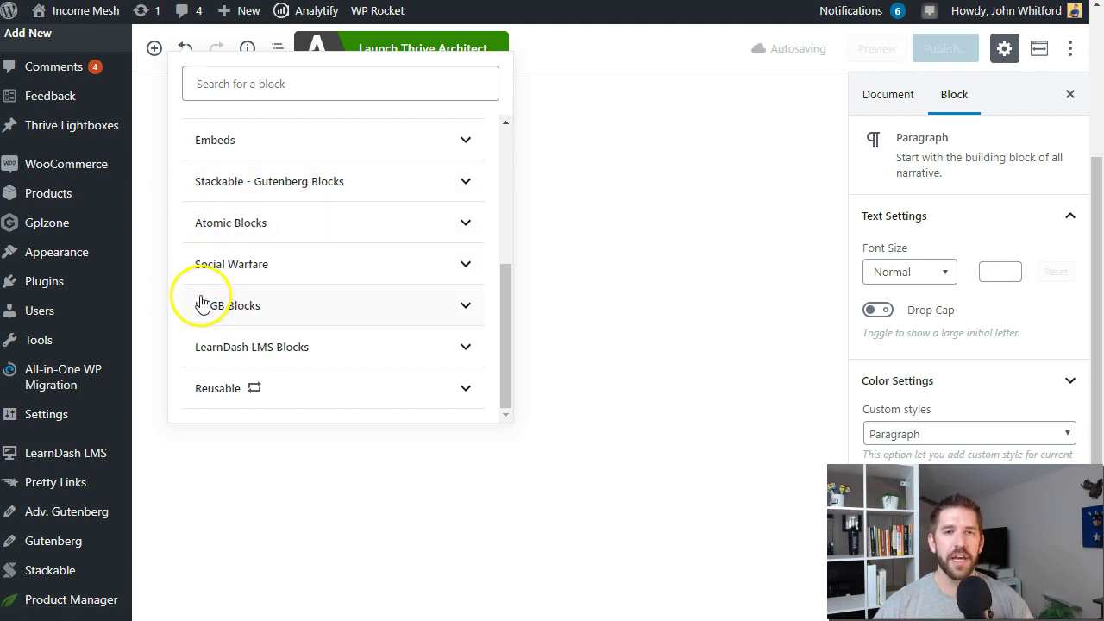
pyautogui.click(273, 317)
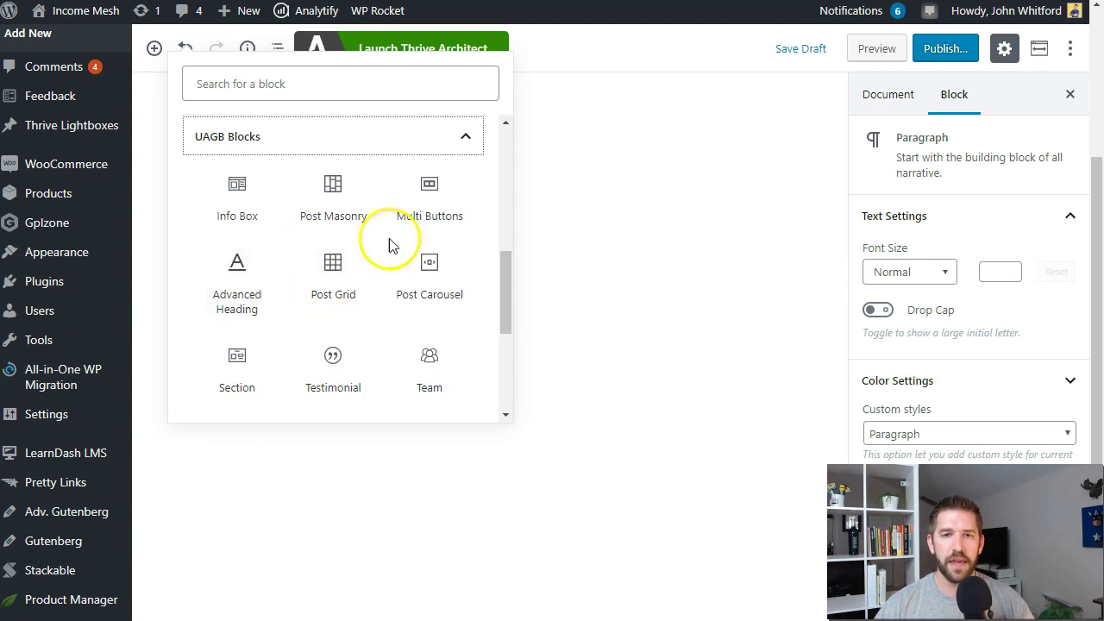
# - Browse the UAGB Blocks and Common Blocks categories to see which blocks they offer
pyautogui.scroll(-5, 313, 288)
pyautogui.scroll(3, 320, 313)
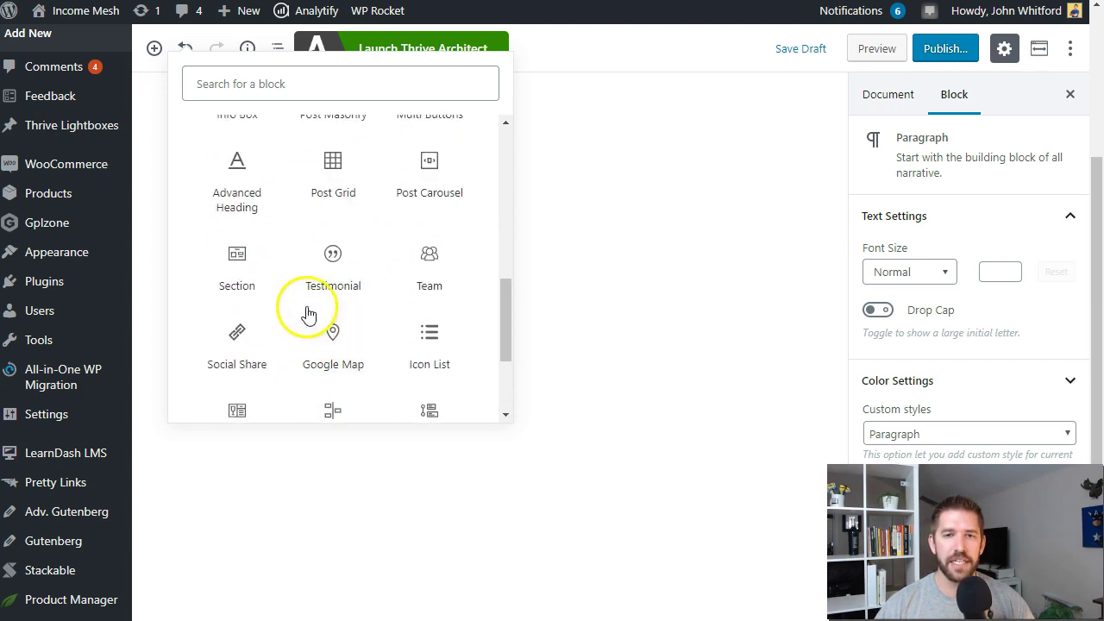
pyautogui.scroll(3, 303, 303)
pyautogui.click(295, 297)
pyautogui.scroll(1, 286, 280)
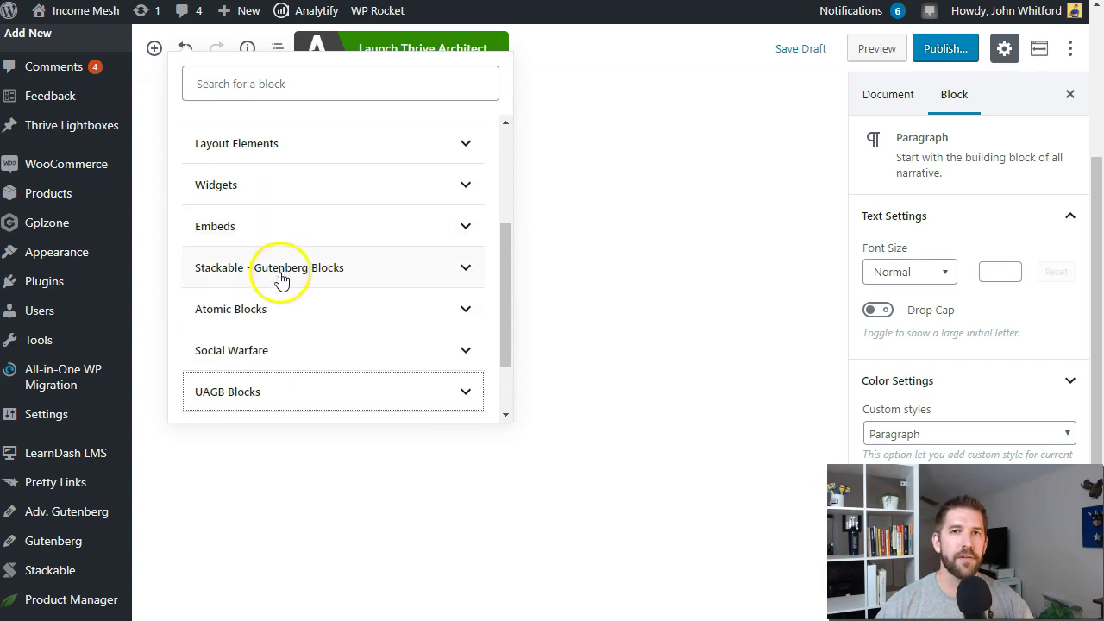
pyautogui.scroll(3, 282, 276)
pyautogui.click(288, 238)
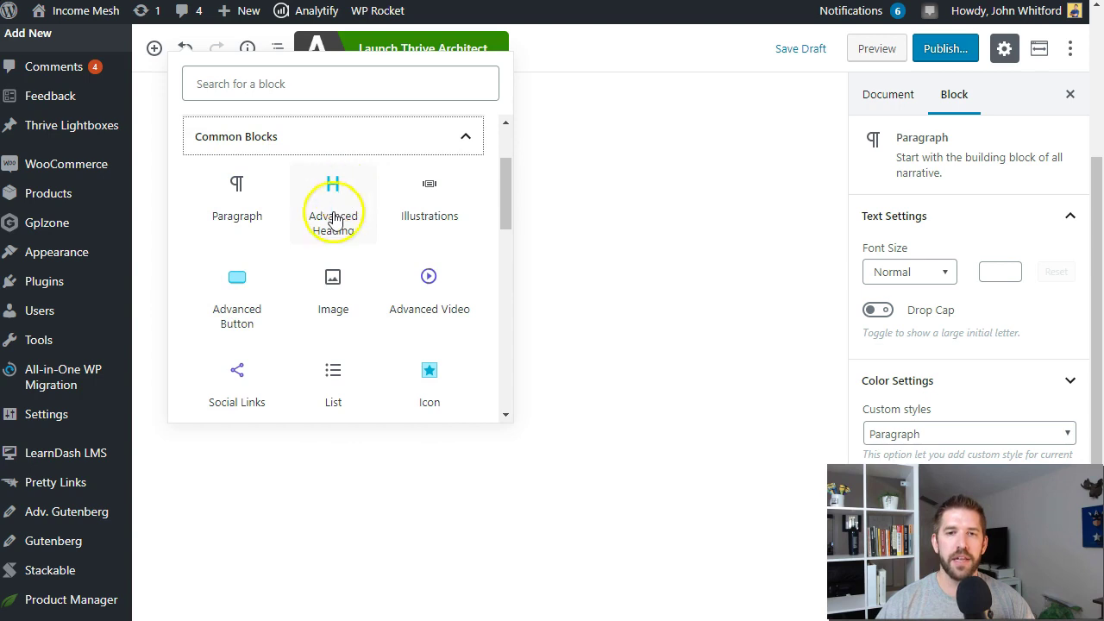
pyautogui.scroll(-1, 422, 382)
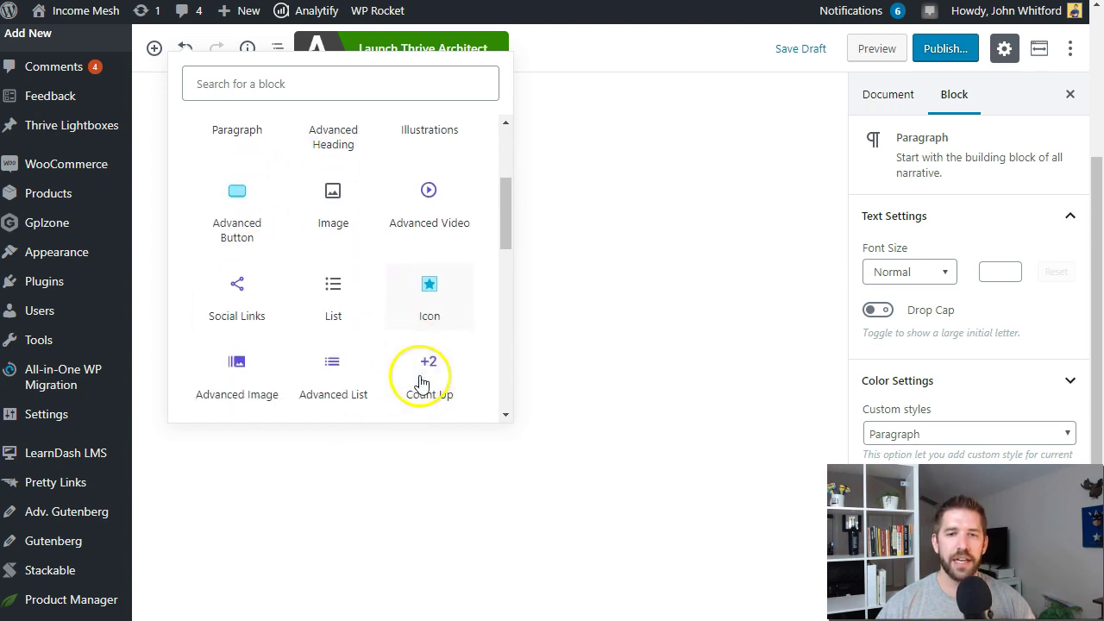
pyautogui.scroll(-5, 421, 379)
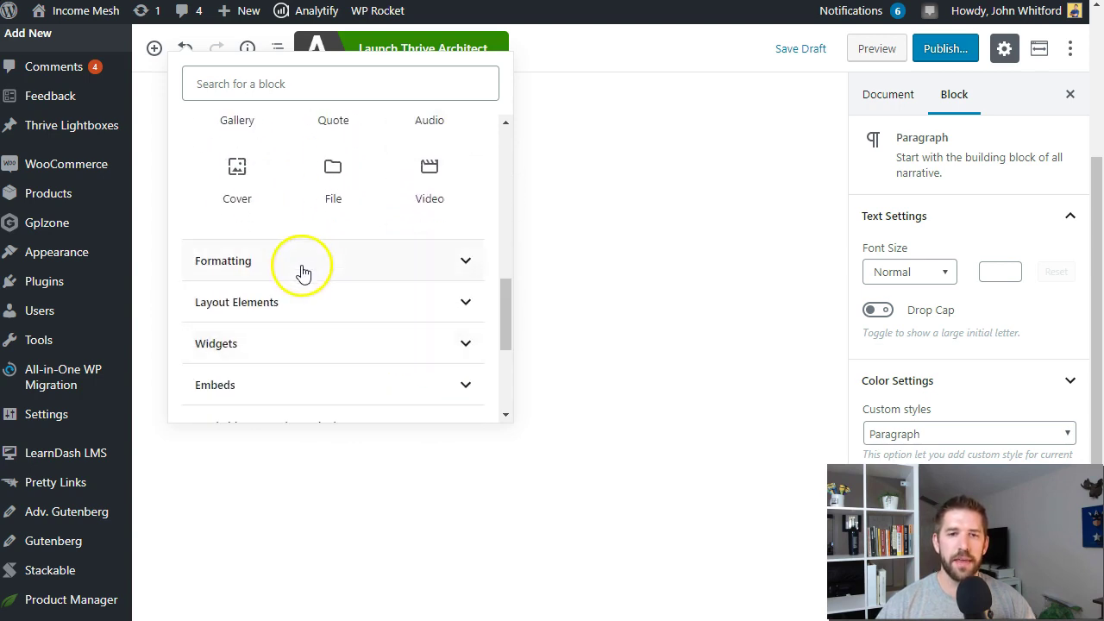
# - Insert a Row Layout block from the Layout Elements category and give it two equal columns
pyautogui.click(290, 295)
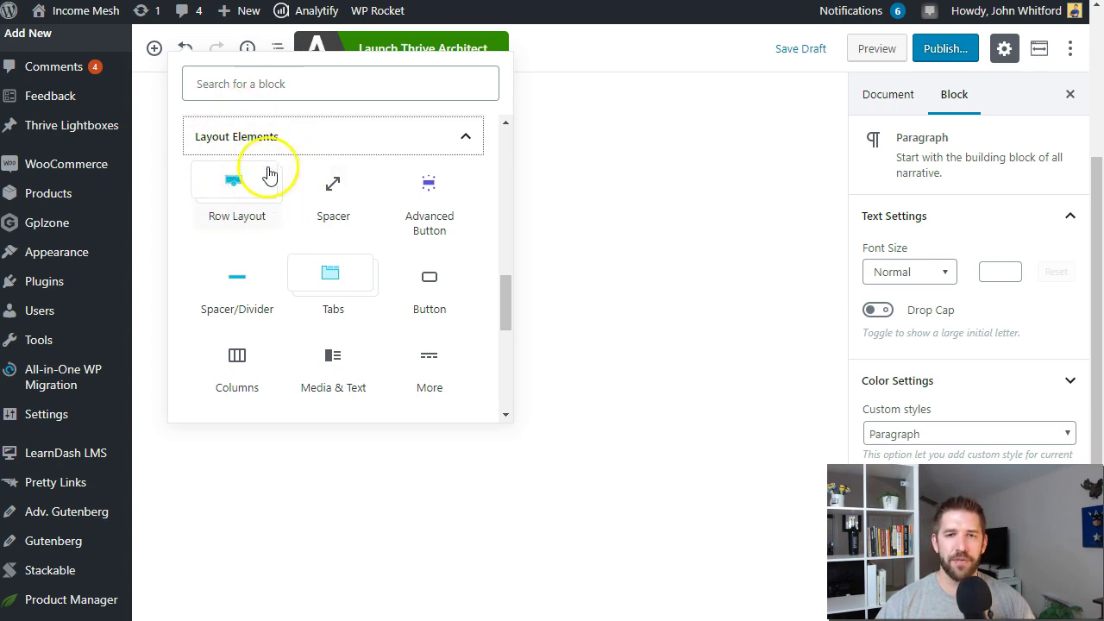
pyautogui.click(238, 200)
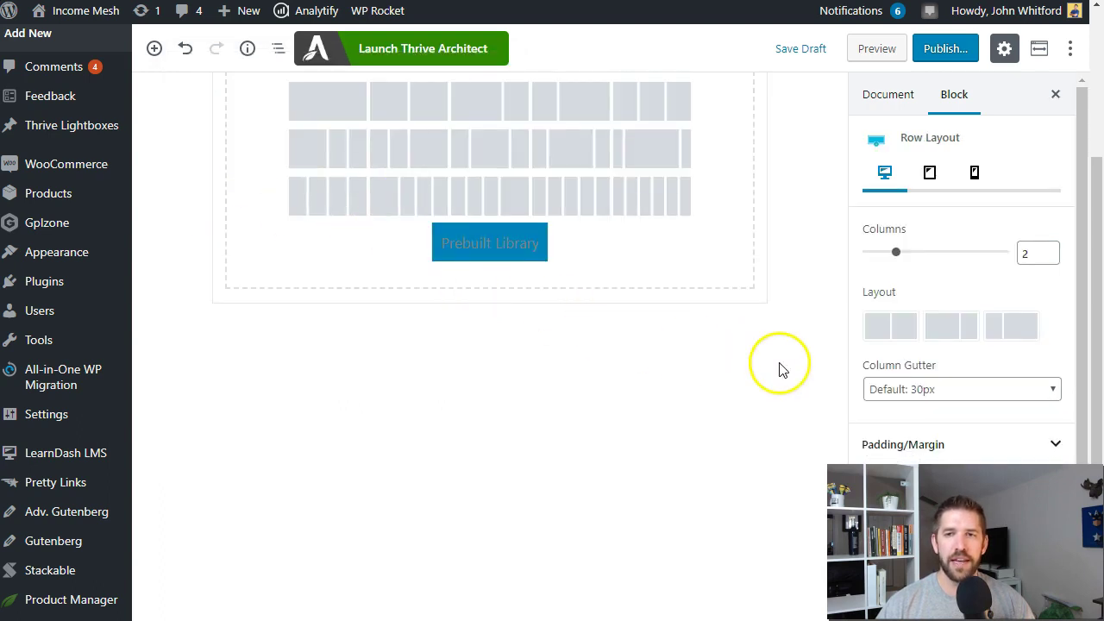
pyautogui.scroll(3, 1077, 160)
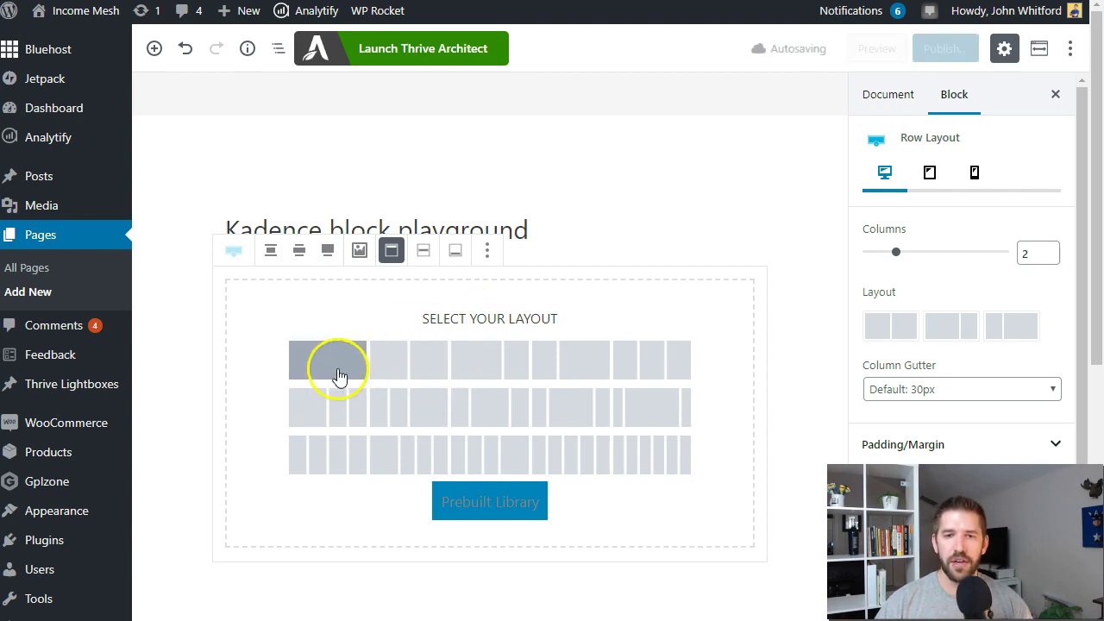
pyautogui.click(414, 373)
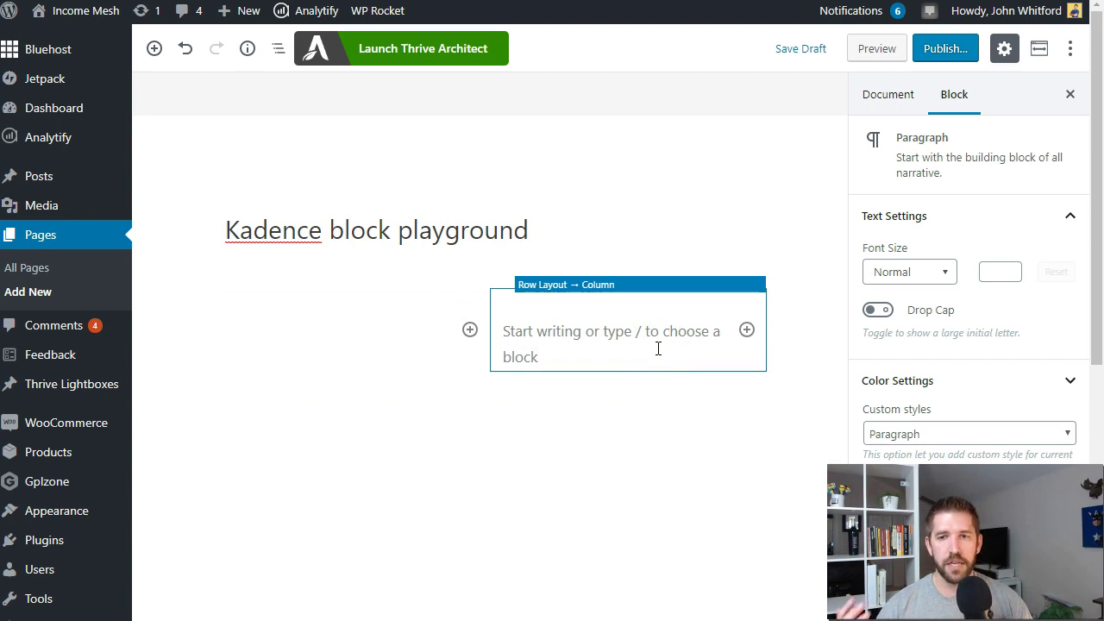
# - Select the whole Row Layout block through the block navigation and try moving the divider between its two columns
pyautogui.click(306, 336)
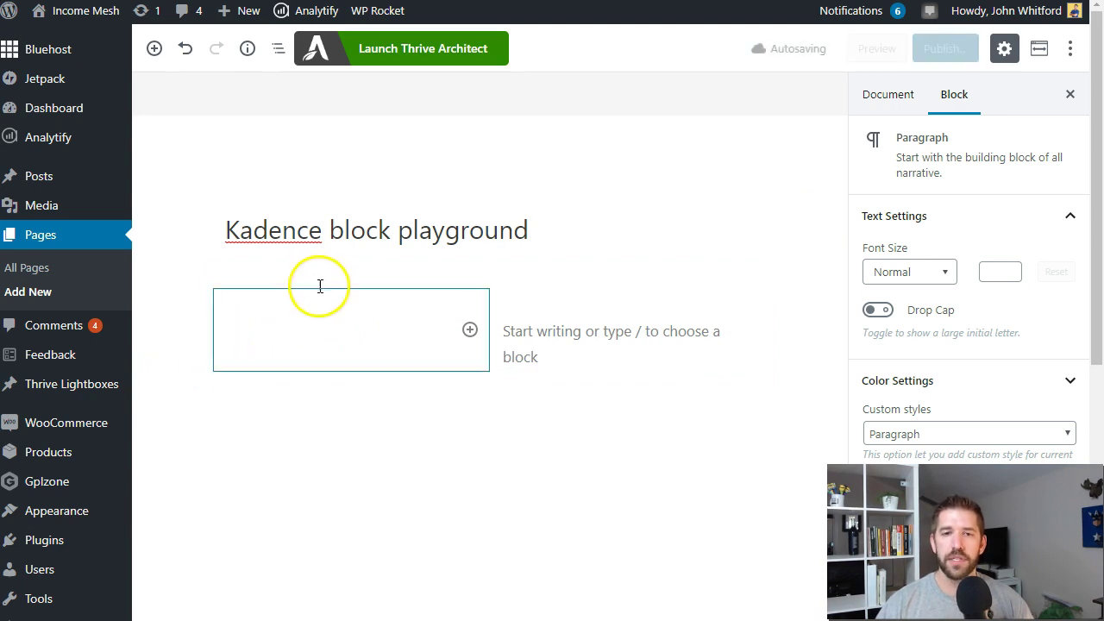
pyautogui.click(299, 333)
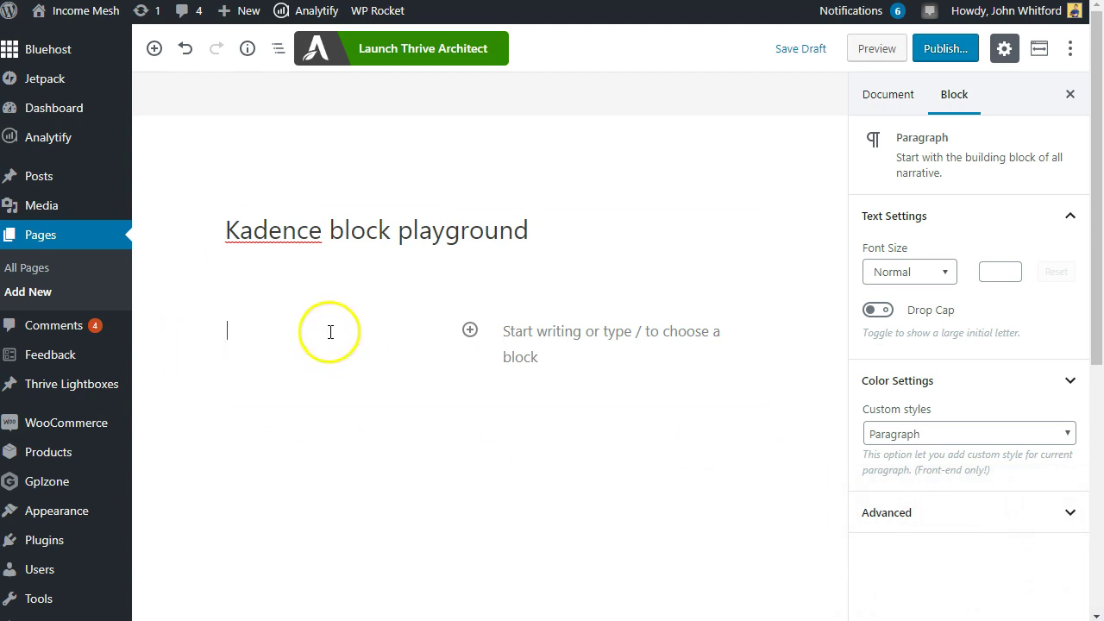
pyautogui.click(279, 52)
pyautogui.click(237, 120)
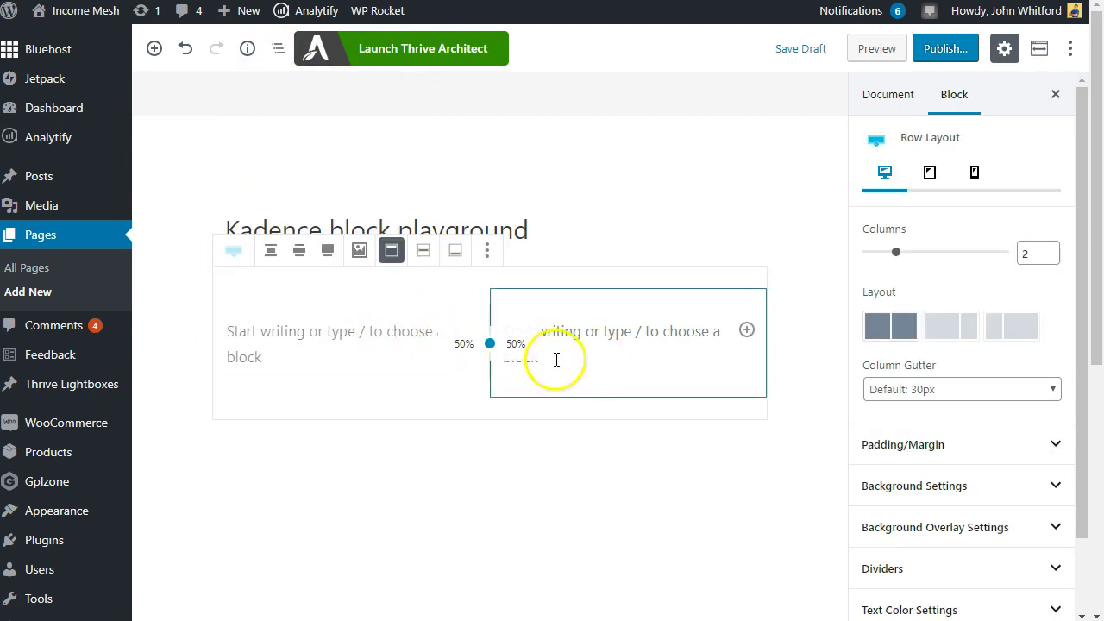
pyautogui.moveTo(490, 344)
pyautogui.mouseDown()
pyautogui.moveTo(573, 341)
pyautogui.moveTo(385, 357)
pyautogui.moveTo(485, 358)
pyautogui.mouseUp()
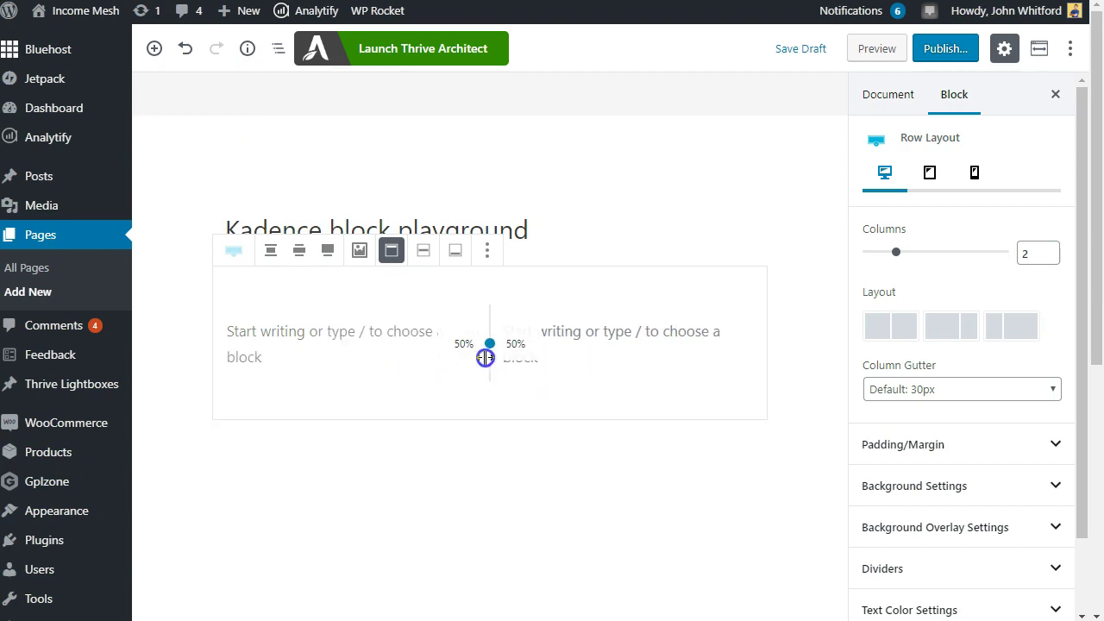
# - Enter "Content here" in the first column and insert an Image block with Headshot-2.png from the media library in the second
pyautogui.click(340, 341)
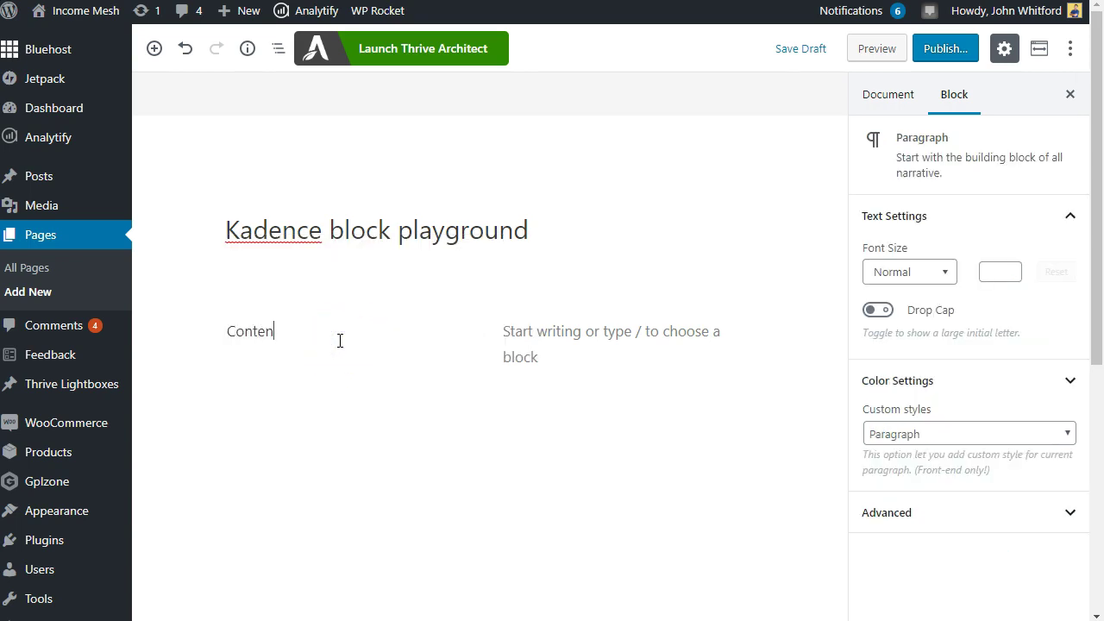
pyautogui.click(608, 343)
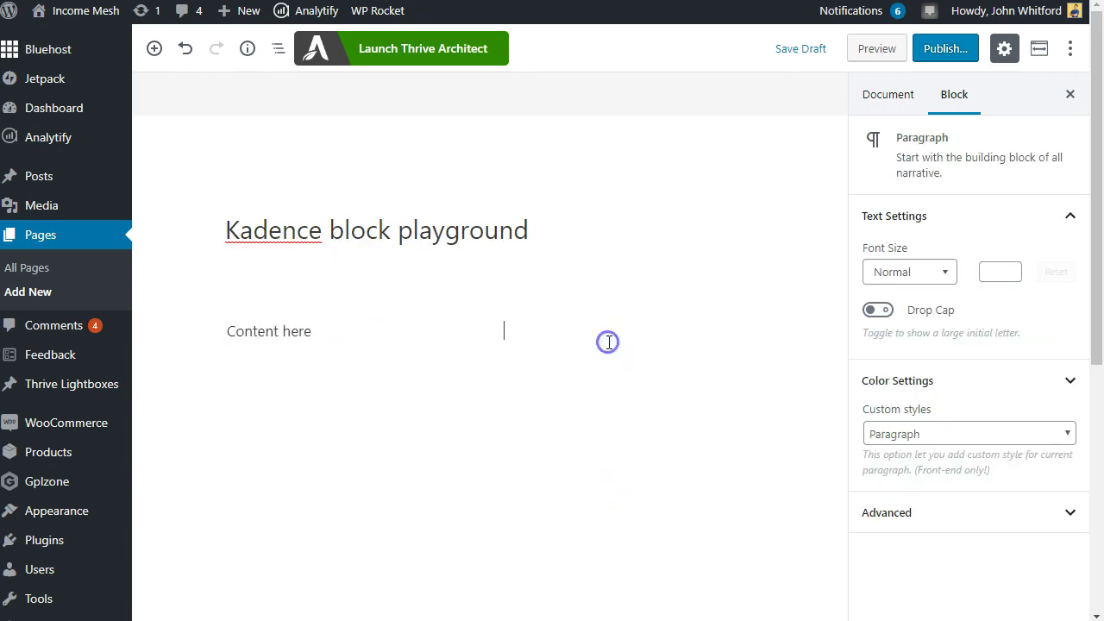
pyautogui.write('/image')
pyautogui.press('Down')
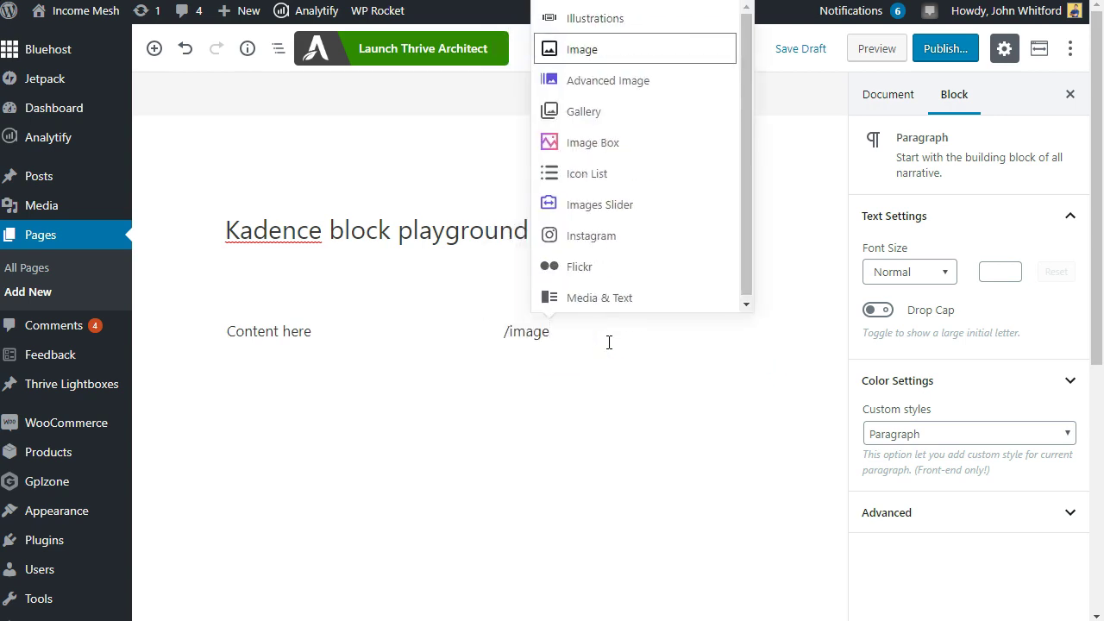
pyautogui.press('Return')
pyautogui.click(647, 428)
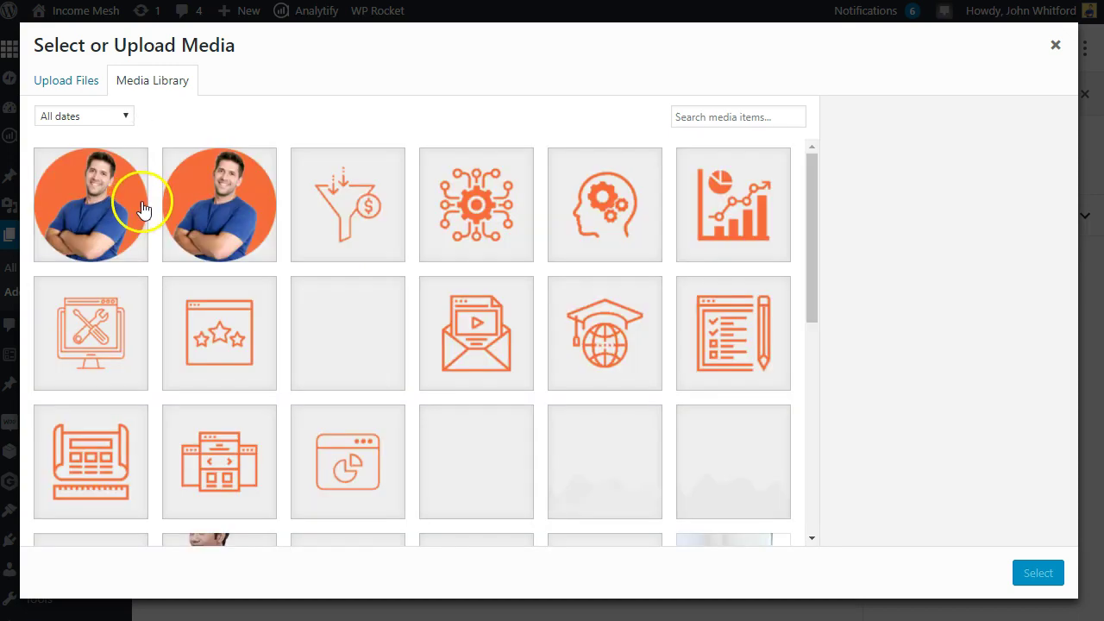
pyautogui.click(135, 206)
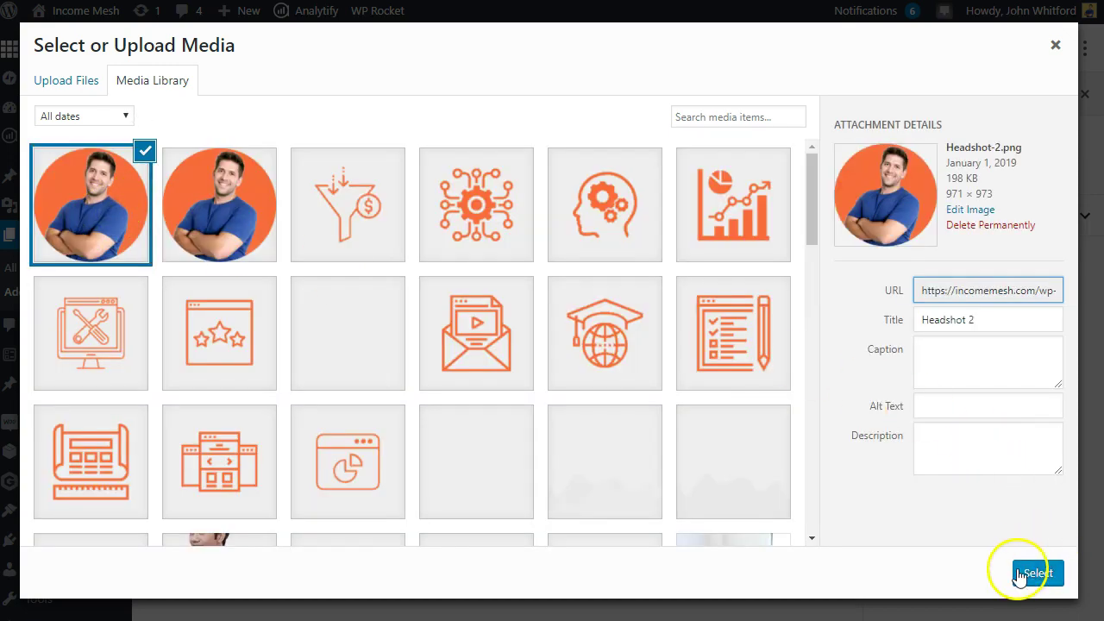
pyautogui.click(1033, 573)
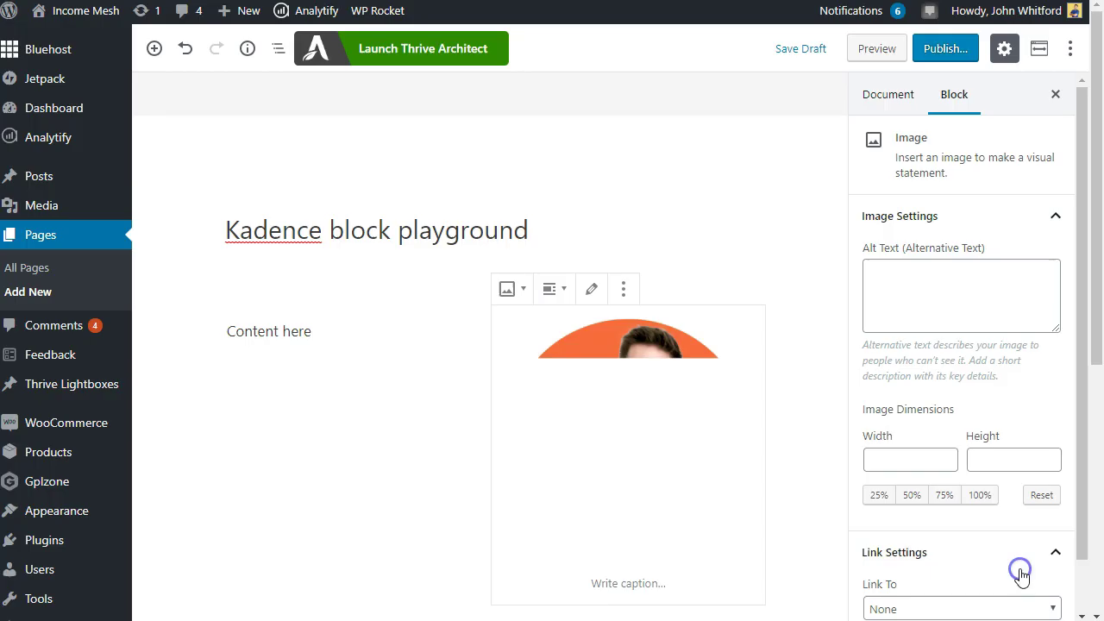
# - Save the page as a draft and open its preview
pyautogui.click(371, 415)
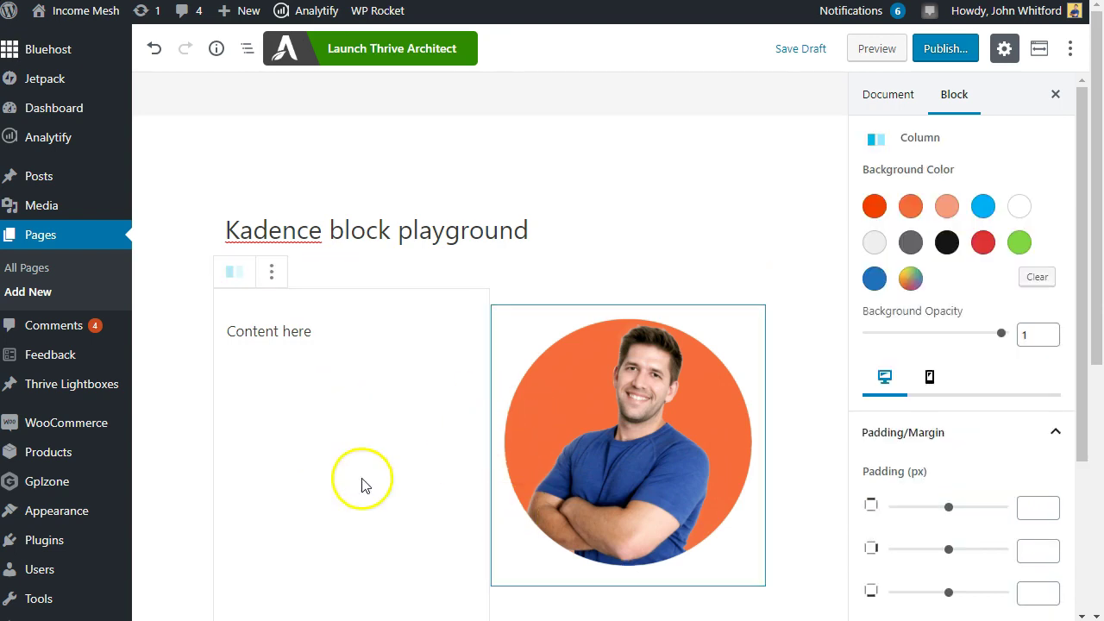
pyautogui.click(256, 333)
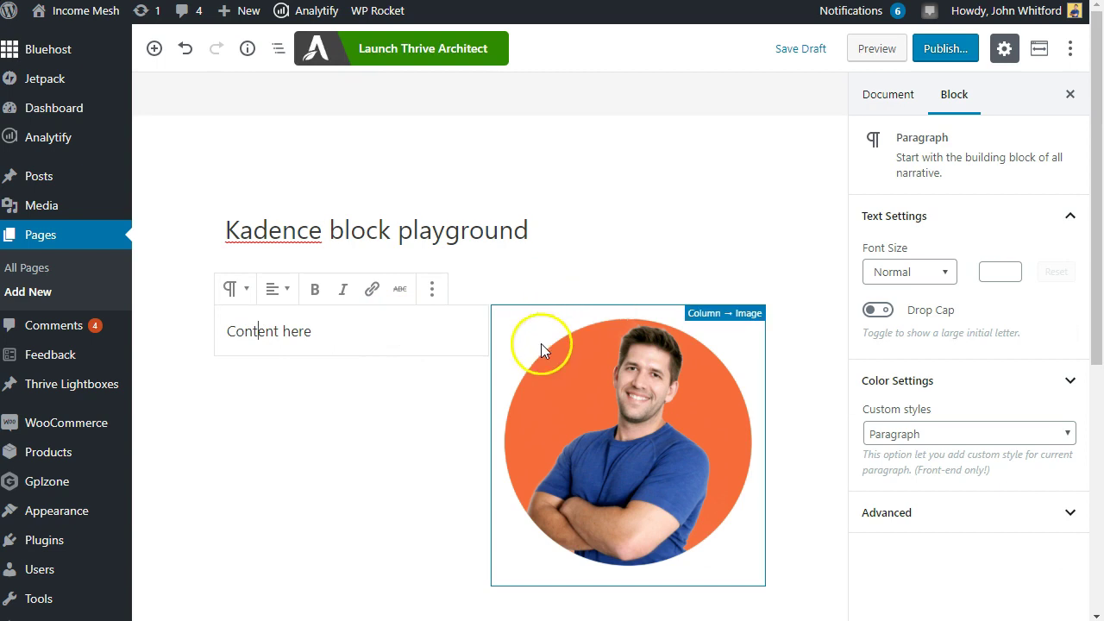
pyautogui.click(803, 52)
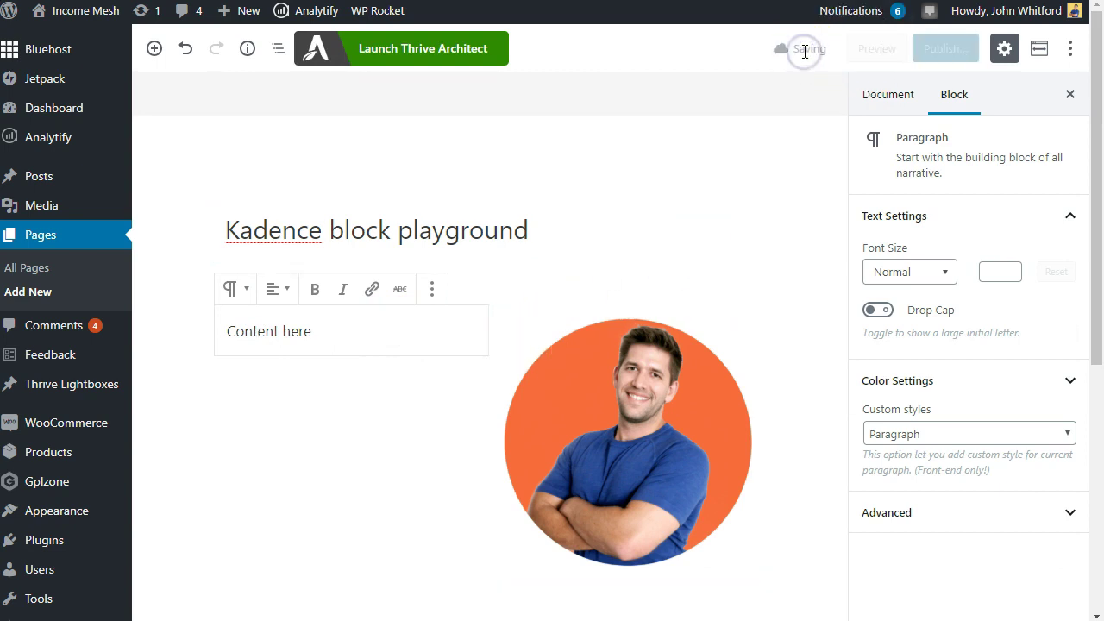
pyautogui.click(875, 49)
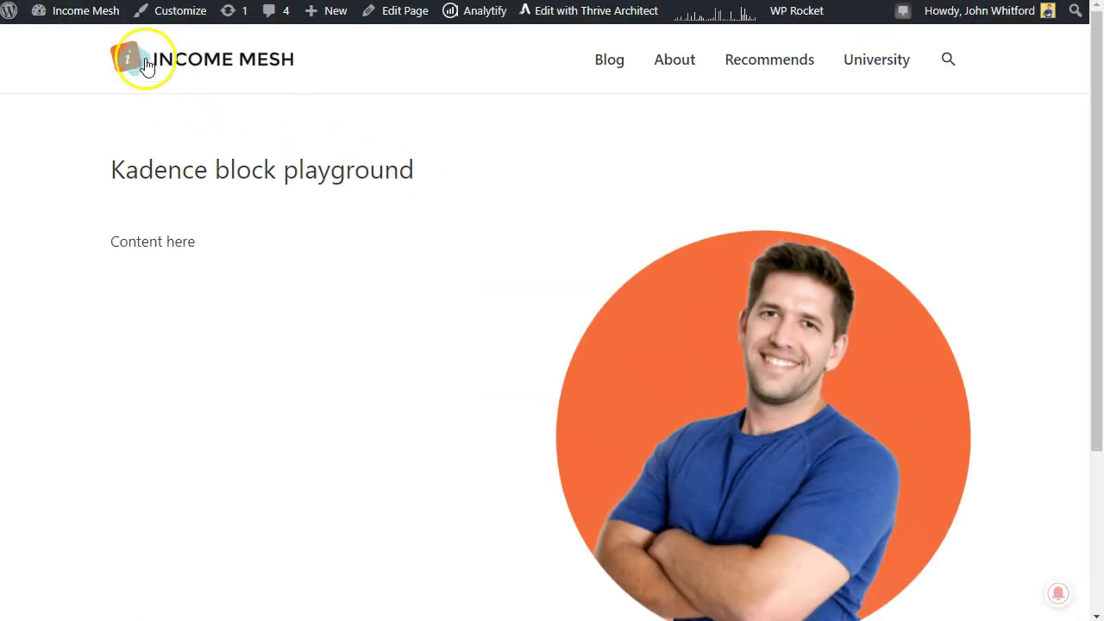
# - Examine the previewed page's title, first-column text and image from the header down to the footer
pyautogui.moveTo(112, 173); pyautogui.dragTo(416, 168)
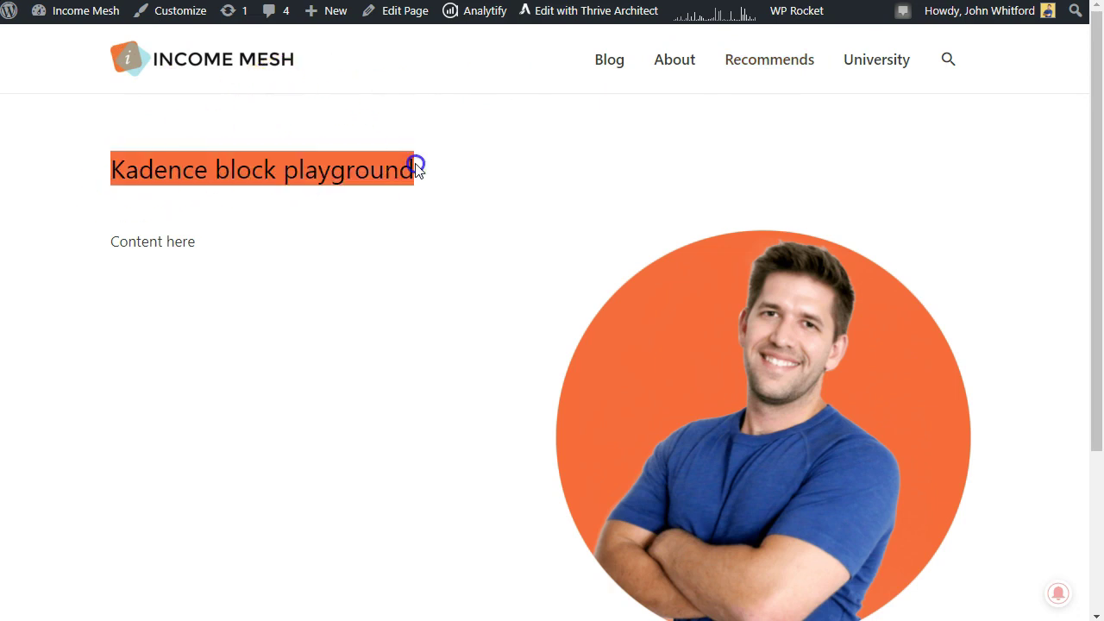
pyautogui.click(443, 165)
pyautogui.scroll(-2, 806, 293)
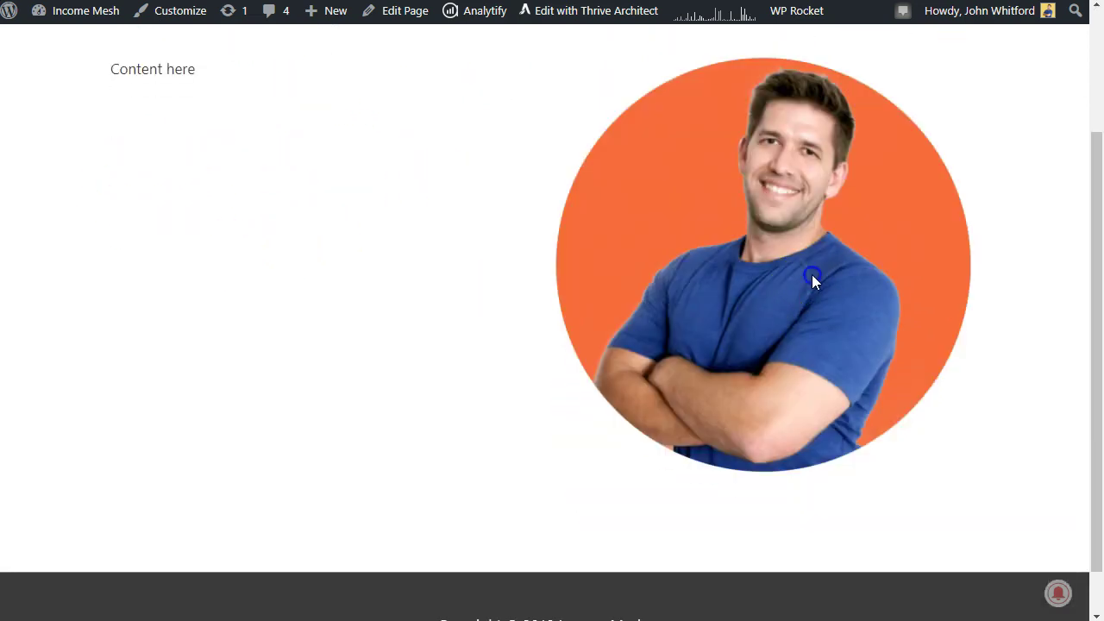
pyautogui.moveTo(107, 74); pyautogui.dragTo(224, 79)
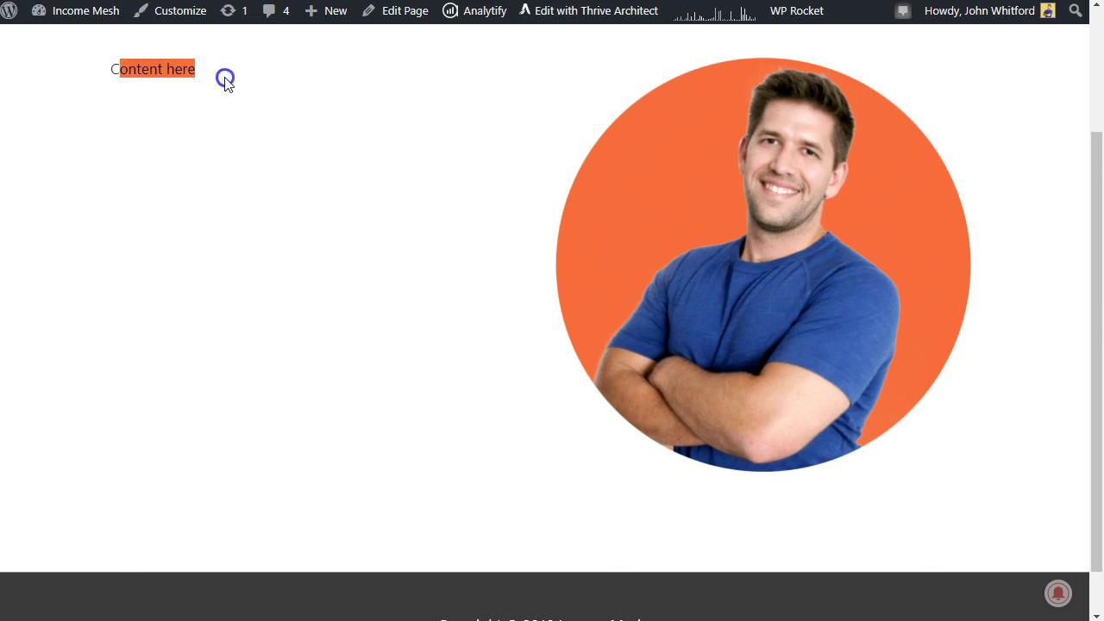
pyautogui.click(230, 85)
pyautogui.scroll(2, 233, 90)
pyautogui.scroll(1, 234, 98)
pyautogui.scroll(-1, 250, 130)
pyautogui.click(263, 157)
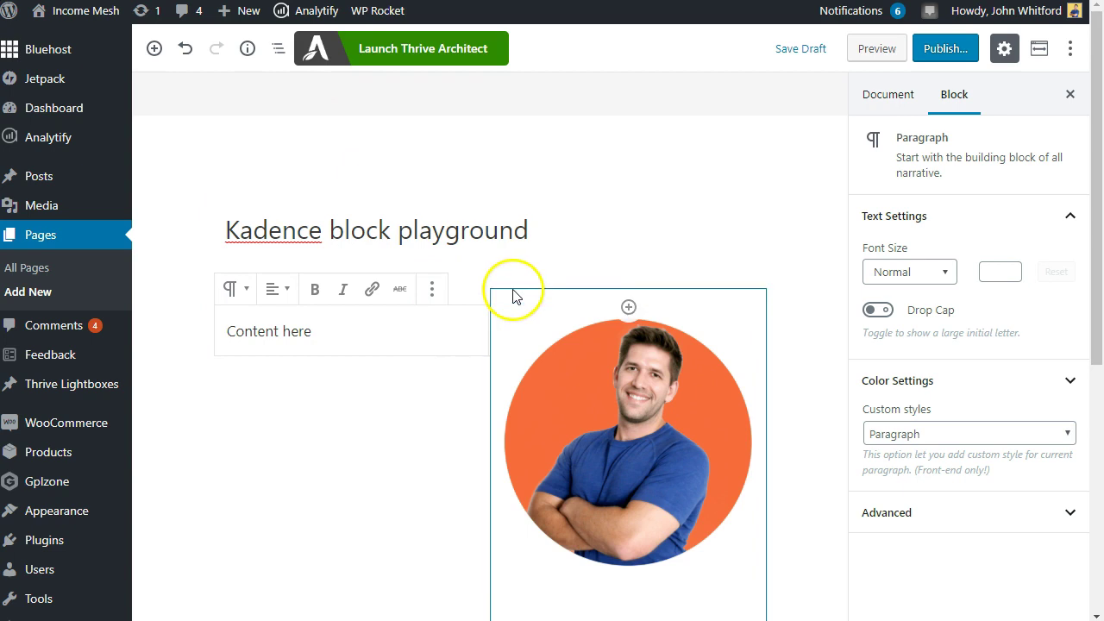
# - Select the parent Row Layout block in the editor and align its column content vertically to the middle
pyautogui.click(518, 319)
pyautogui.click(278, 49)
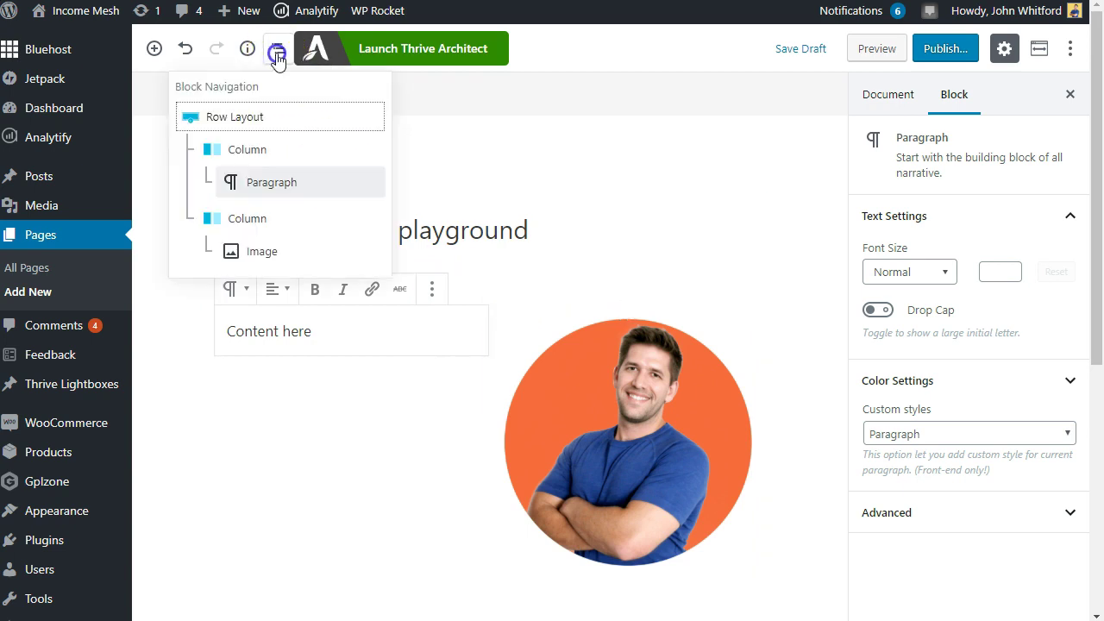
pyautogui.click(249, 121)
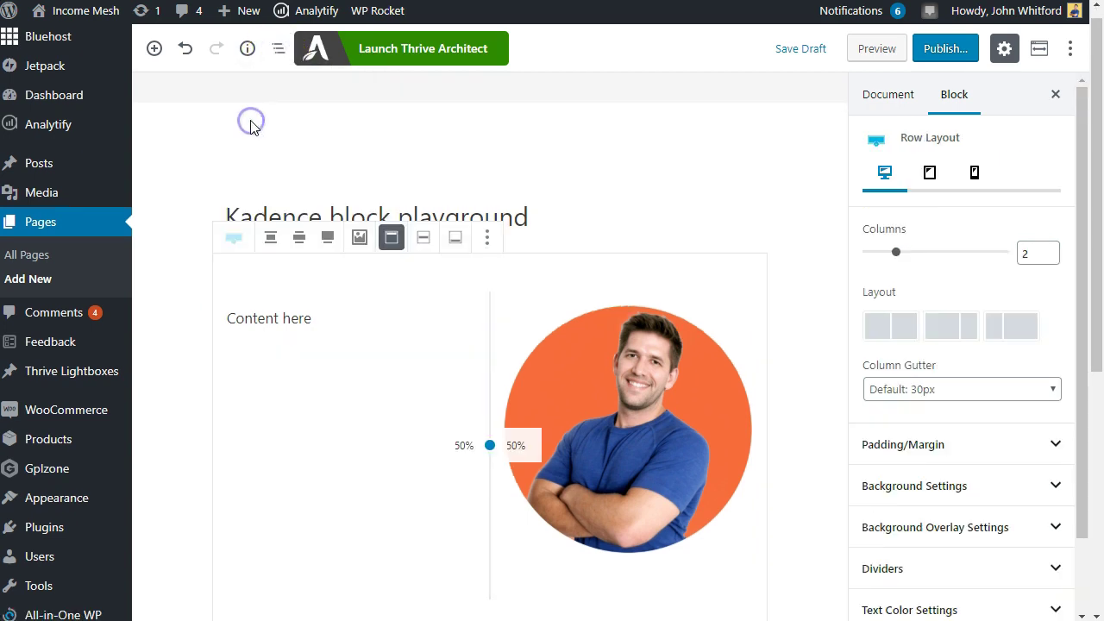
pyautogui.click(420, 242)
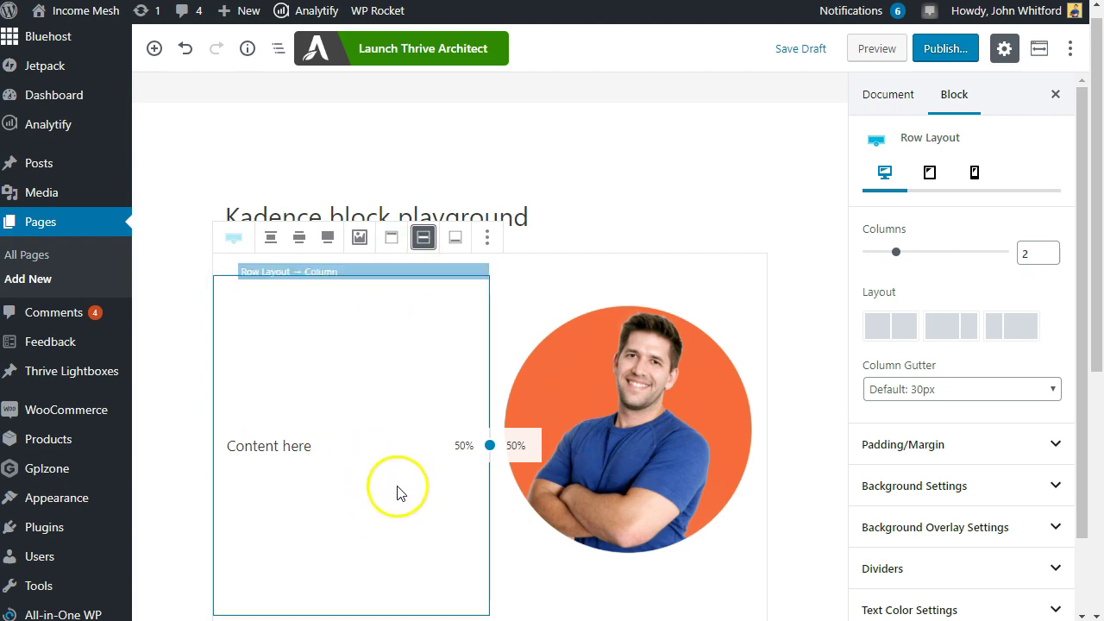
# - Add a Kadence Advanced Button block below "Content here" in the first column
pyautogui.click(369, 450)
pyautogui.press('Return')
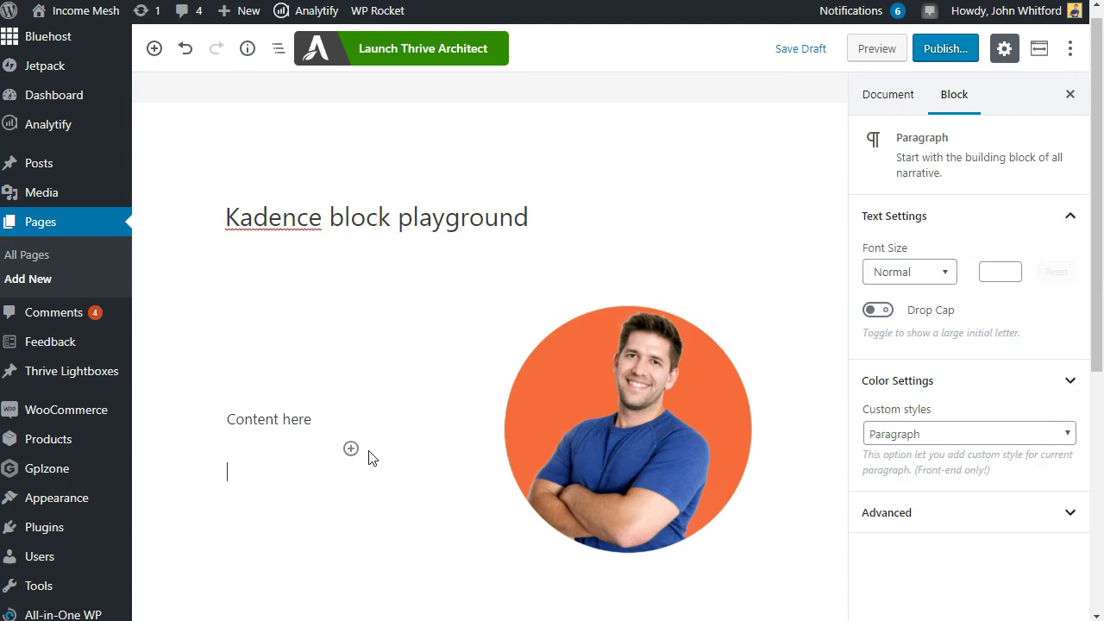
pyautogui.write('/butt')
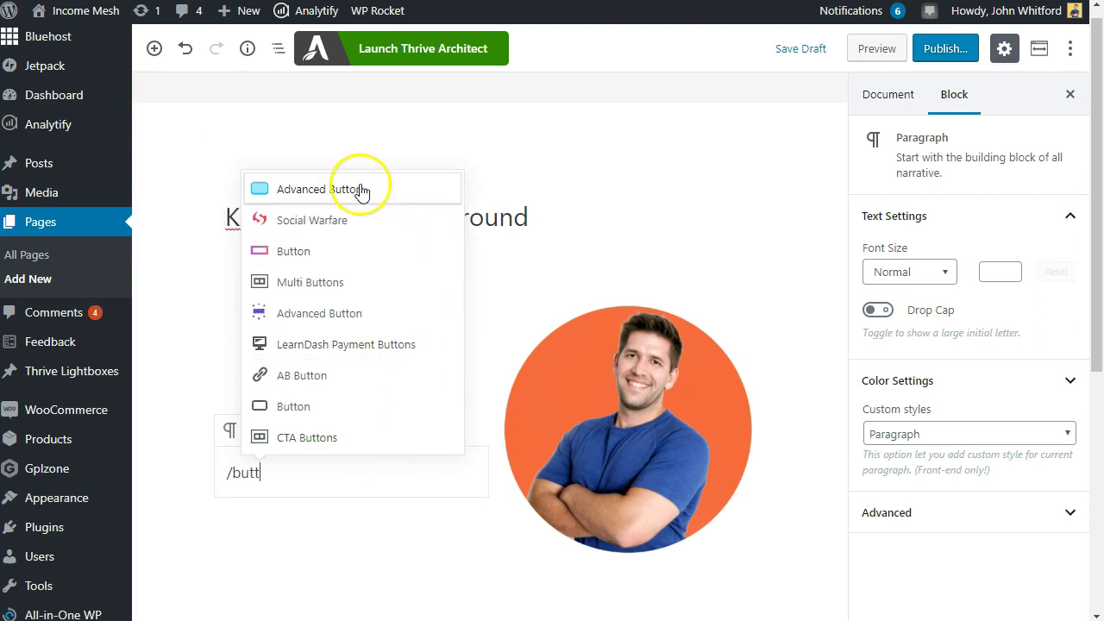
pyautogui.click(356, 195)
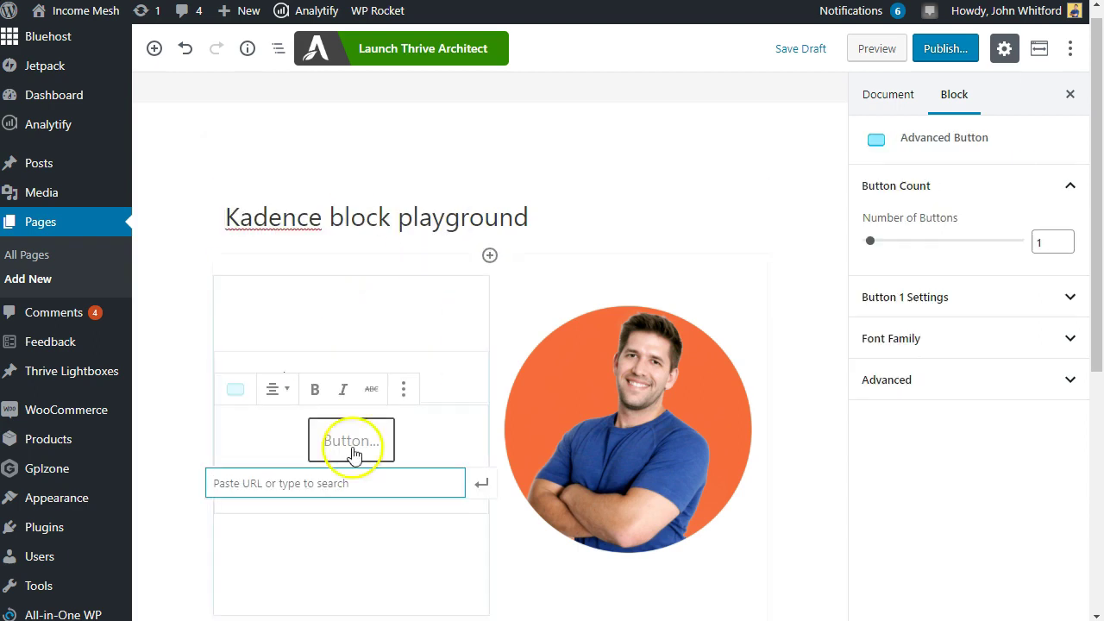
# - Label the button "Click here" and enter google.com as its link
pyautogui.click(351, 442)
pyautogui.write('Click here')
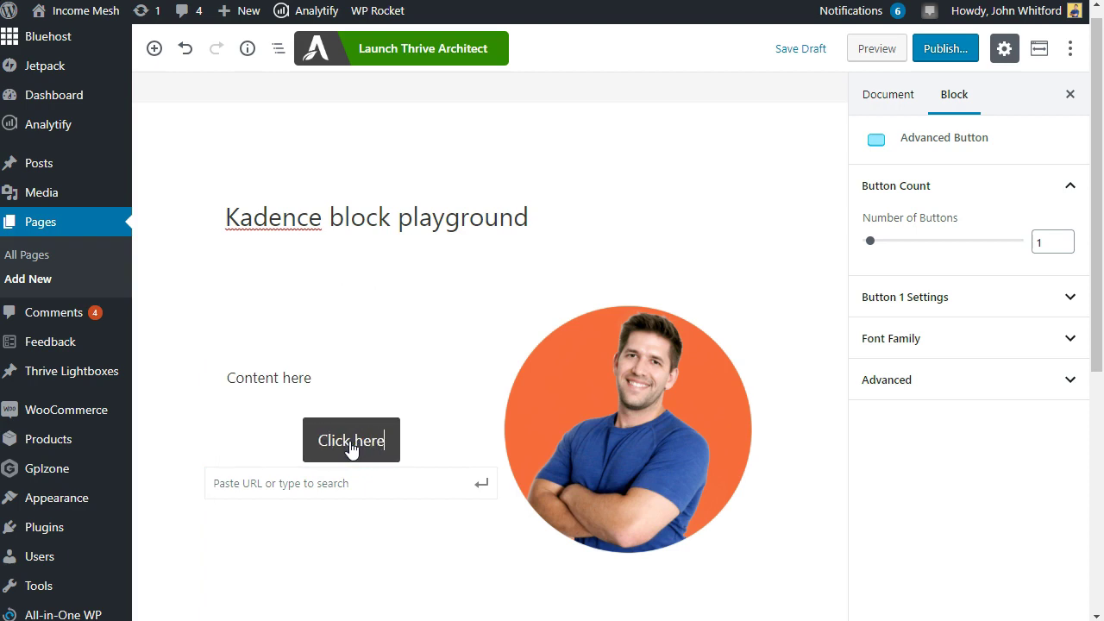
pyautogui.click(342, 477)
pyautogui.write('google.com')
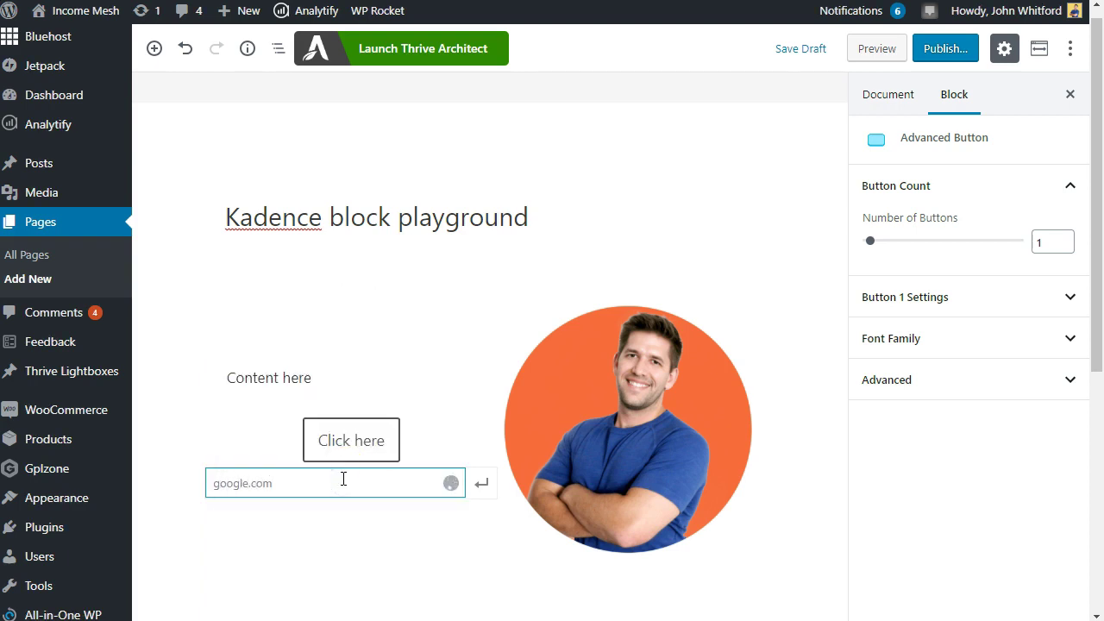
# - Leave the button's link entry and preview the page with the new "Click here" button
pyautogui.click(518, 539)
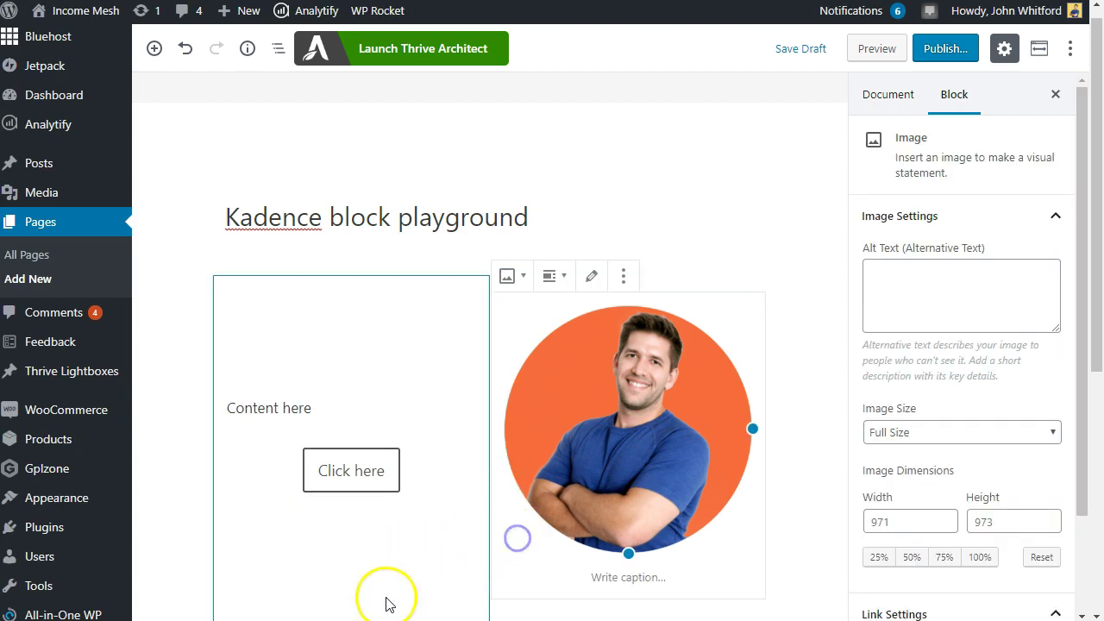
pyautogui.click(809, 49)
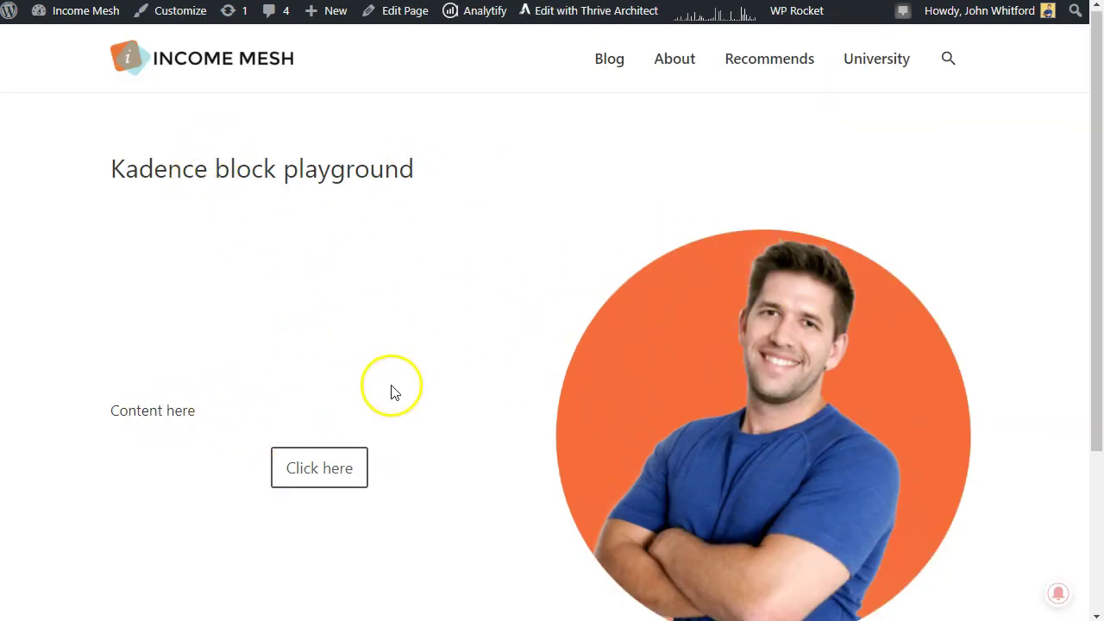
pyautogui.scroll(-2, 694, 282)
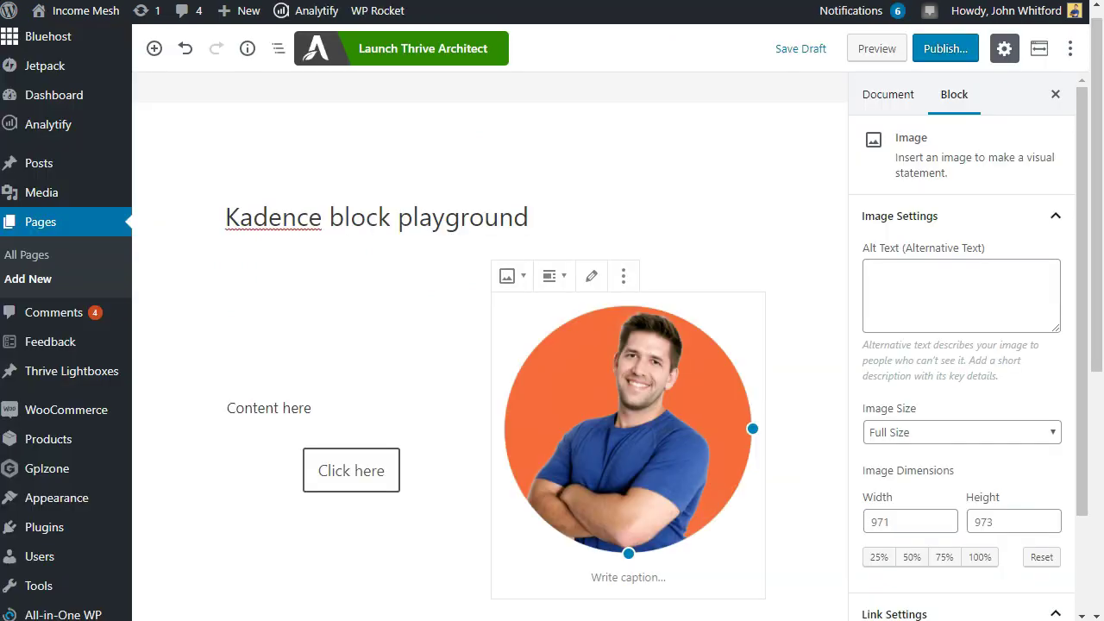
# - Center-align the "Content here" paragraph in the first column and select the column that contains it
pyautogui.click(380, 408)
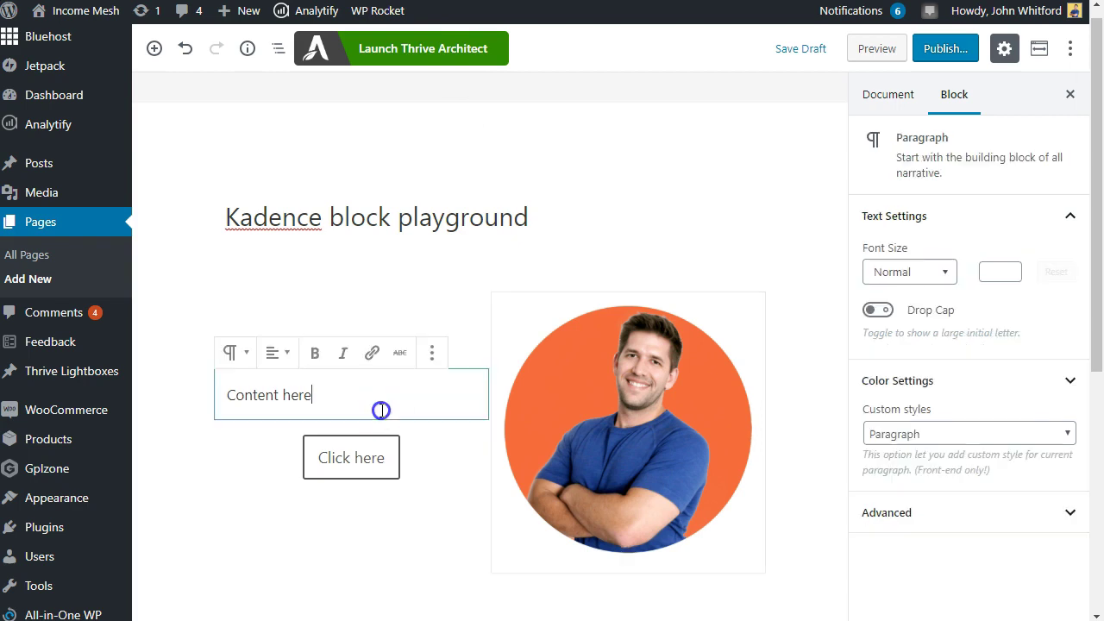
pyautogui.click(278, 353)
pyautogui.click(243, 426)
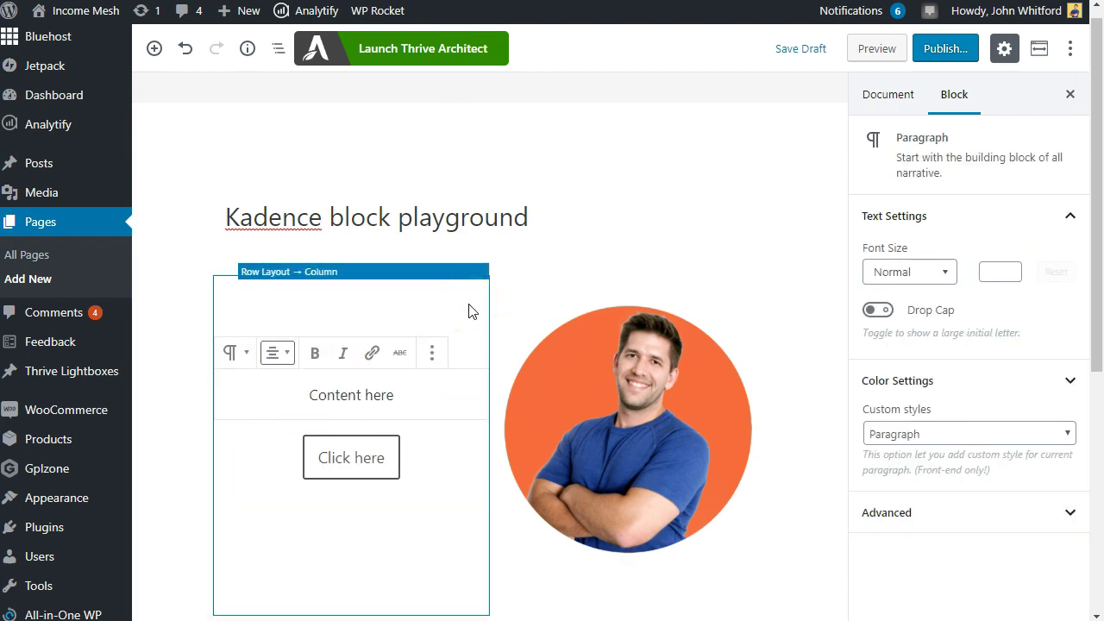
pyautogui.click(468, 306)
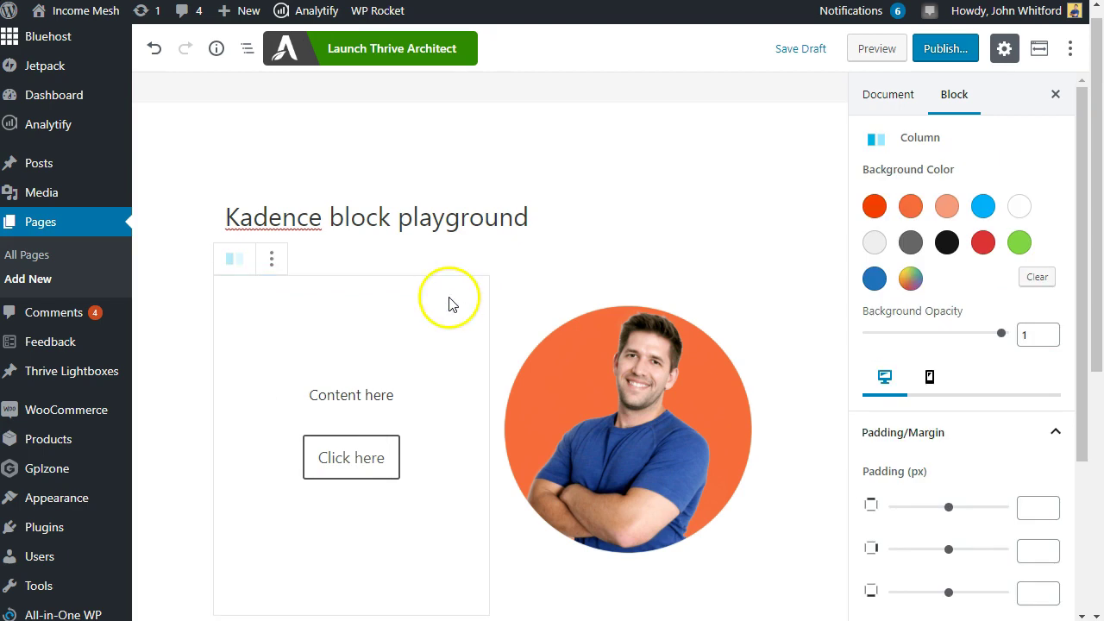
pyautogui.click(439, 316)
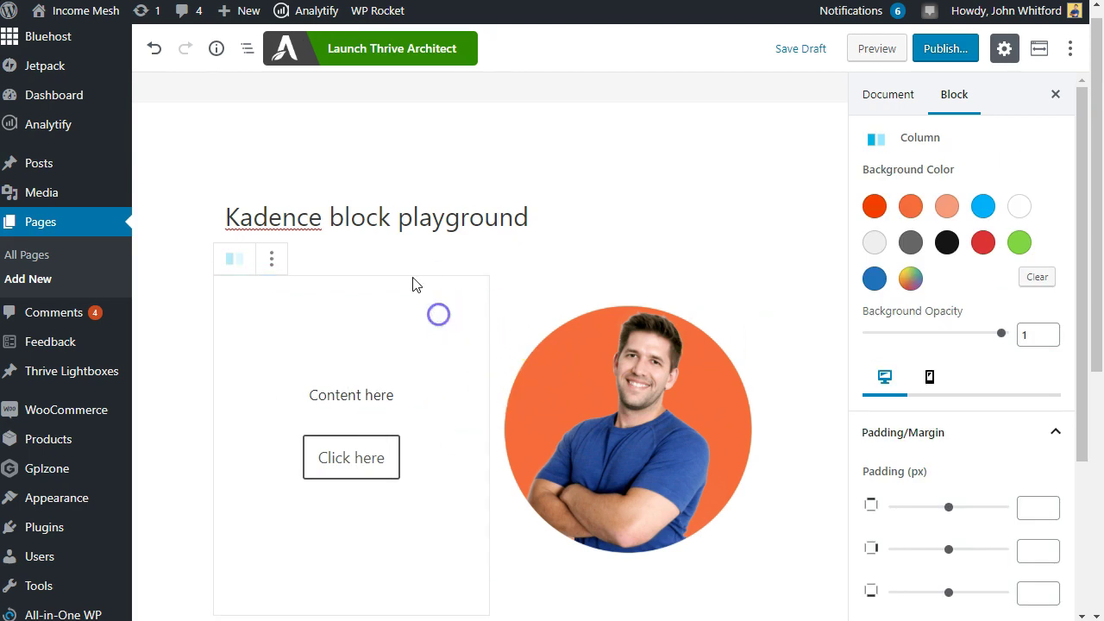
# - Switch to the site's live About page and examine its column sections and the shaped divider above the orange header
pyautogui.click(256, 50)
pyautogui.click(209, 114)
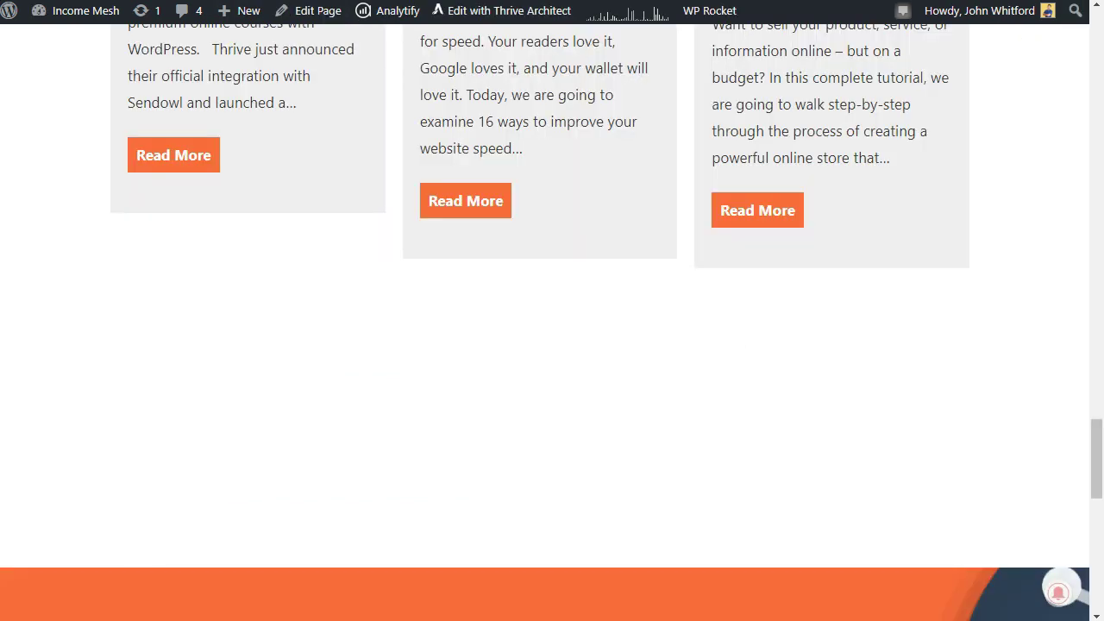
pyautogui.scroll(10, 552, 336)
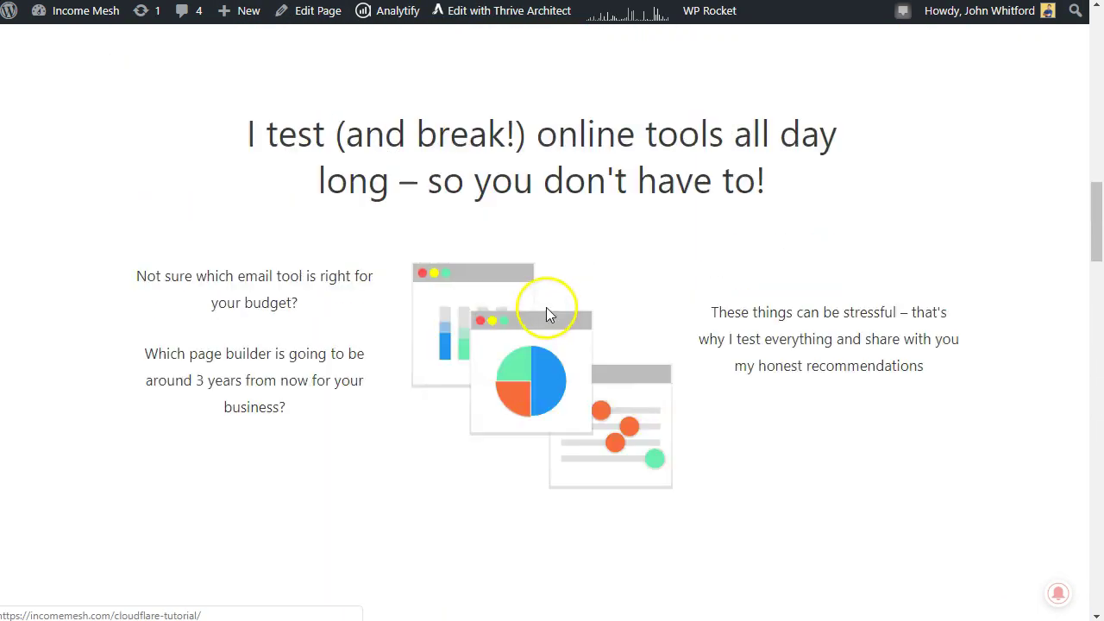
pyautogui.scroll(5, 535, 258)
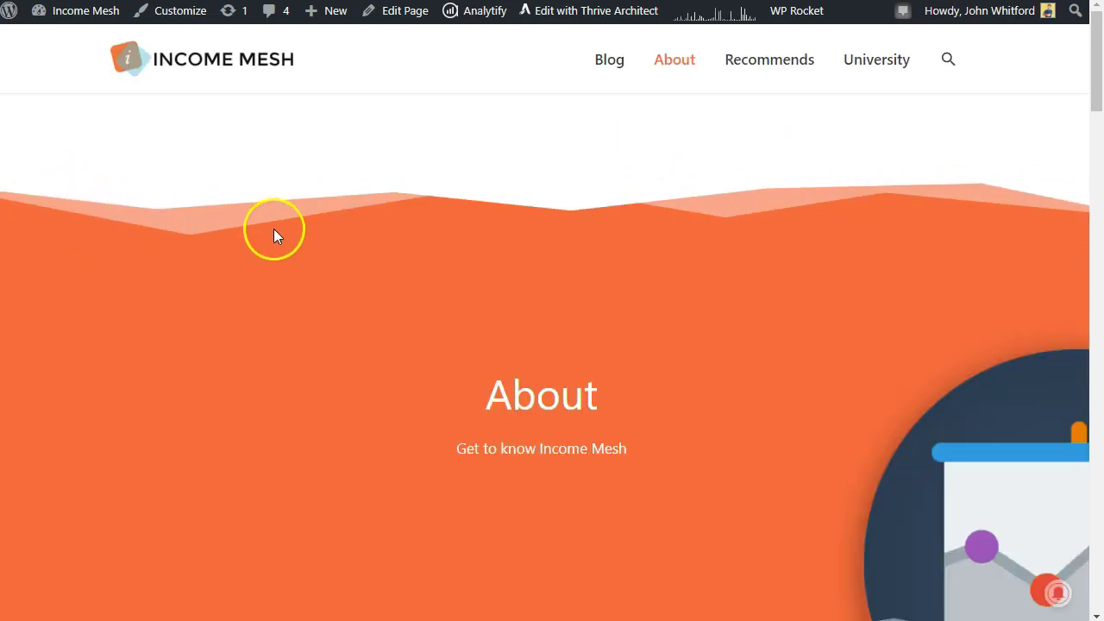
pyautogui.scroll(-6, 274, 229)
pyautogui.scroll(6, 730, 215)
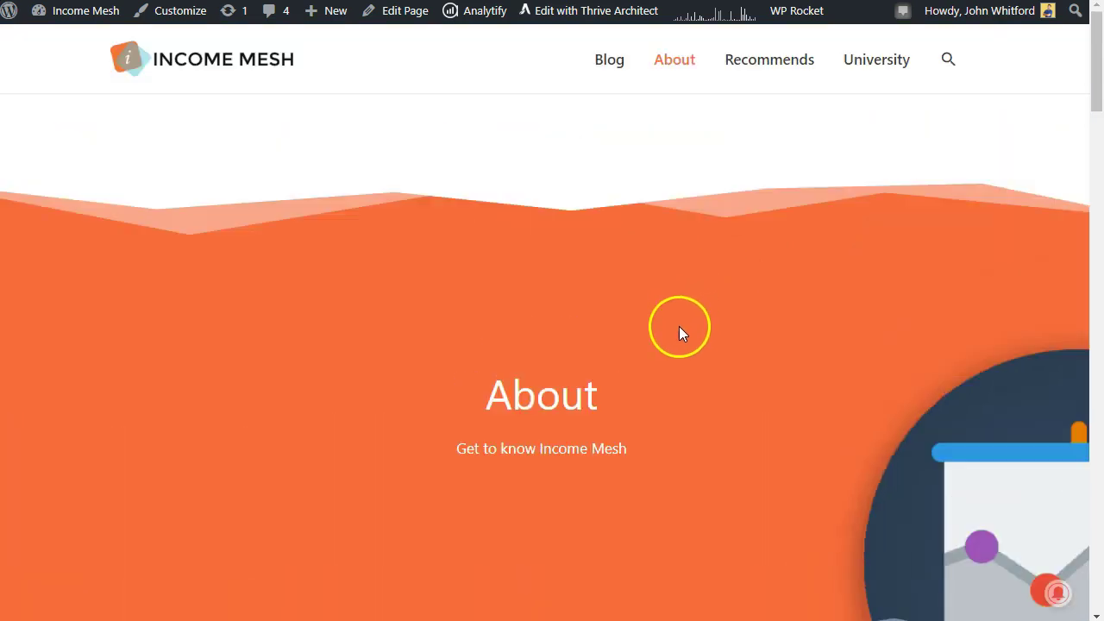
pyautogui.scroll(-2, 624, 342)
pyautogui.scroll(1, 604, 285)
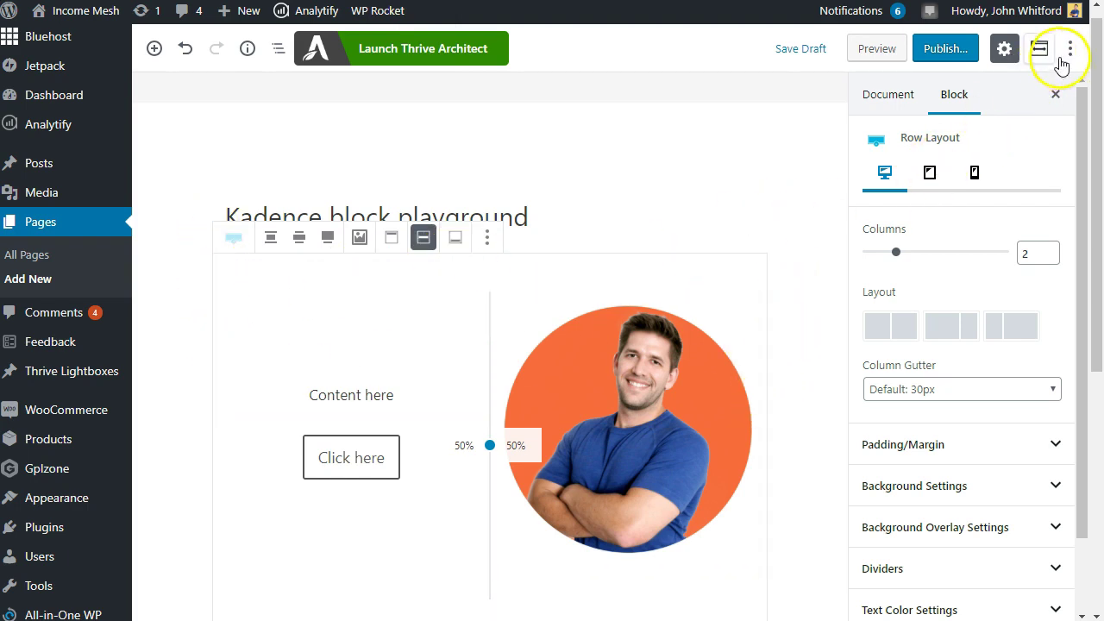
# - Turn on the editor's fullscreen mode and set the Row Layout block to full width
pyautogui.click(1070, 48)
pyautogui.click(928, 251)
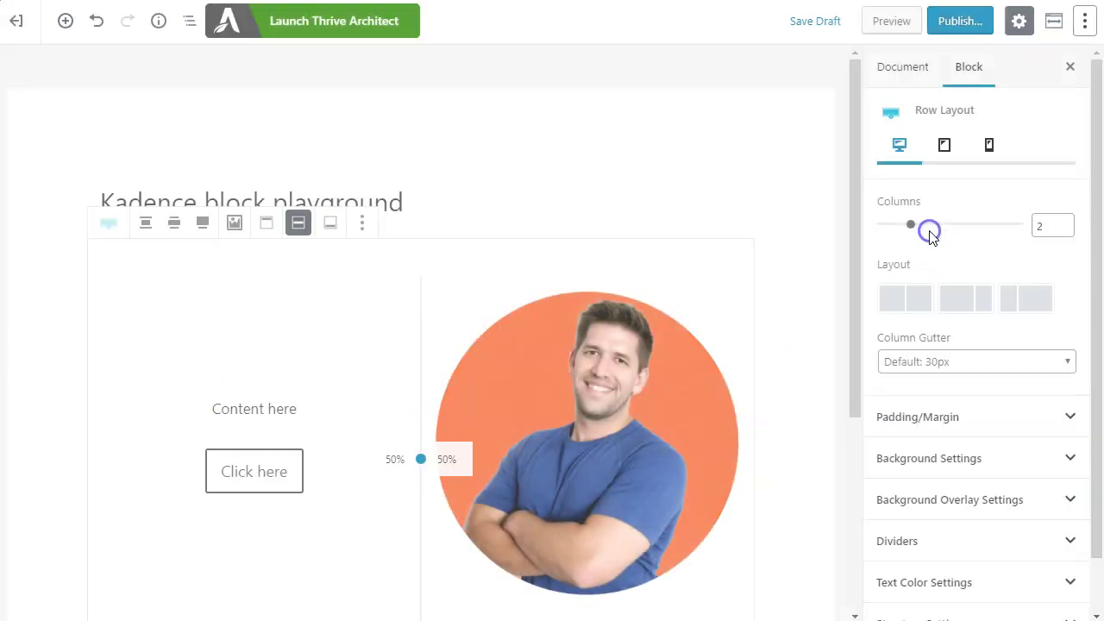
pyautogui.scroll(-3, 457, 259)
pyautogui.scroll(1, 411, 246)
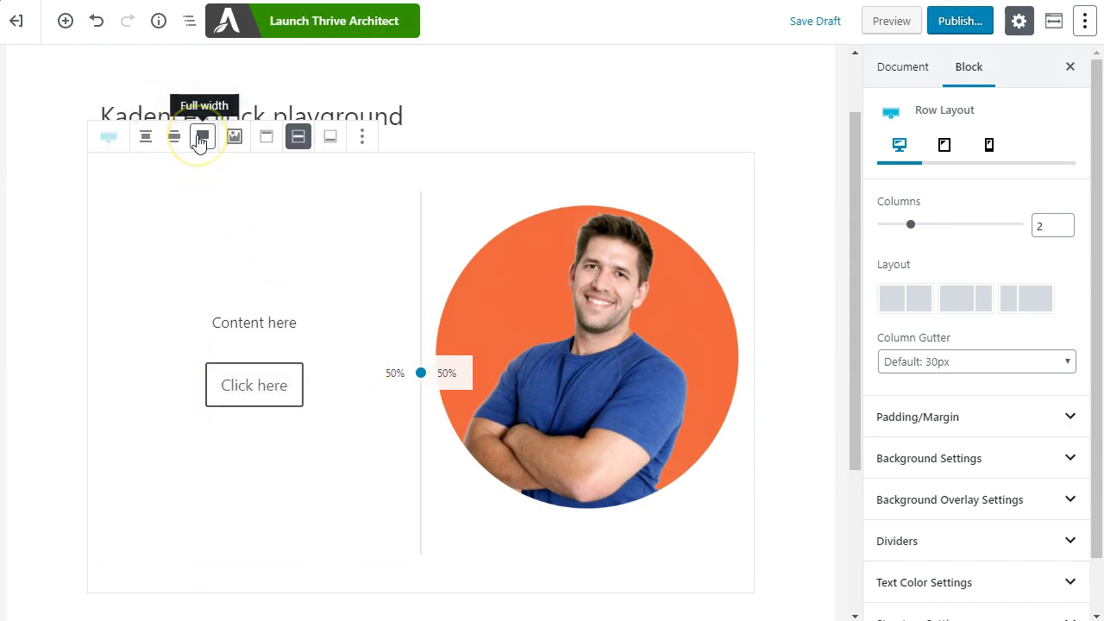
pyautogui.click(201, 138)
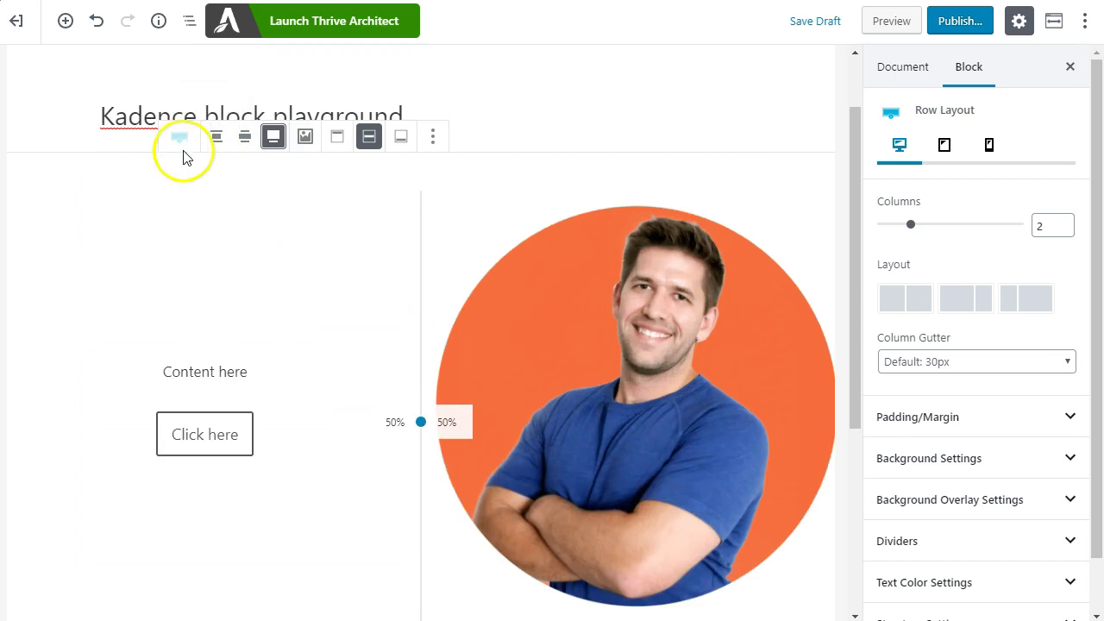
# - Publish the "Kadence block playground" page and view it live
pyautogui.click(938, 28)
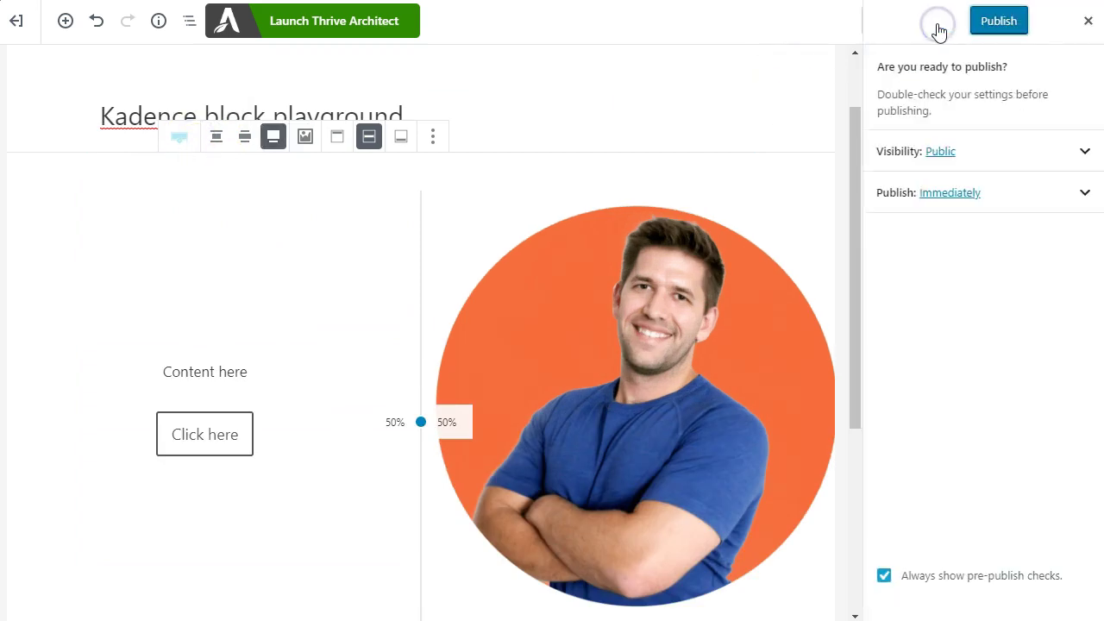
pyautogui.click(995, 27)
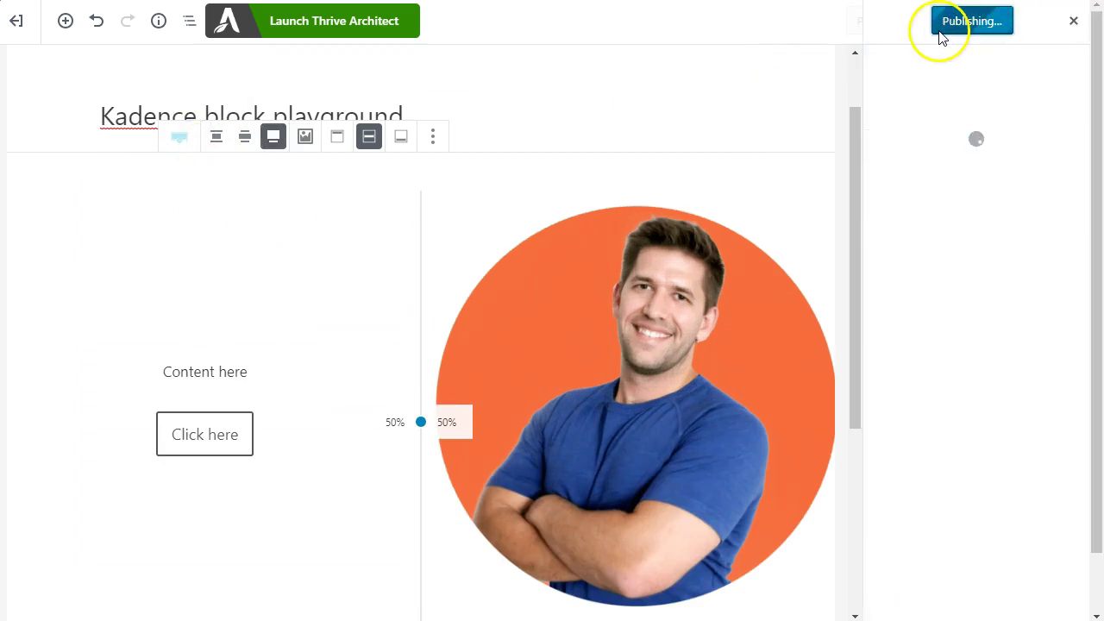
pyautogui.click(117, 69)
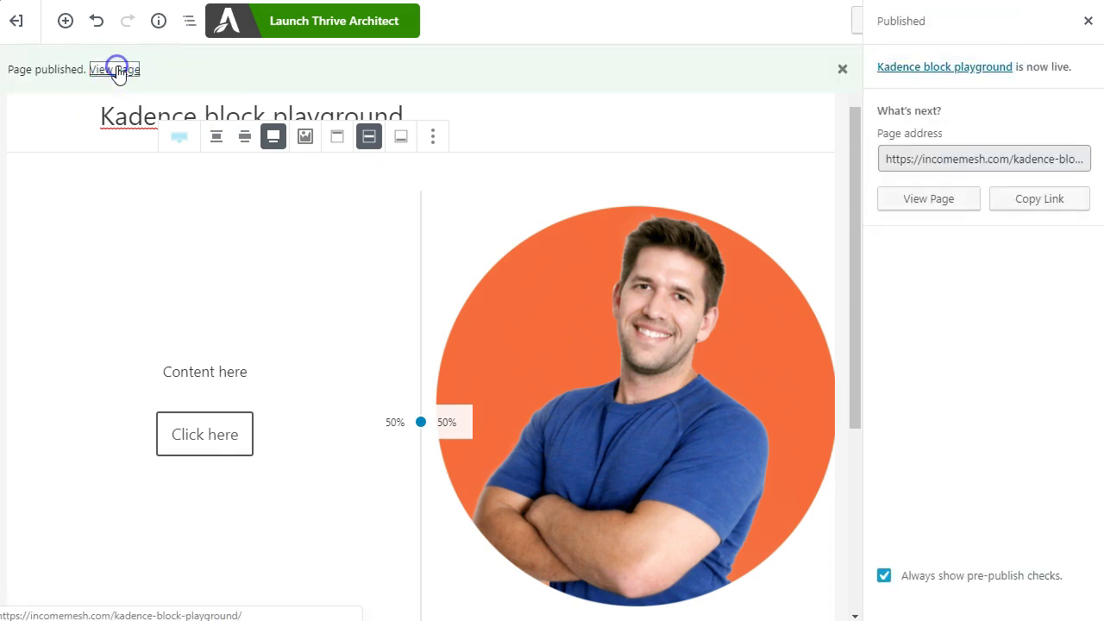
pyautogui.scroll(1, 715, 165)
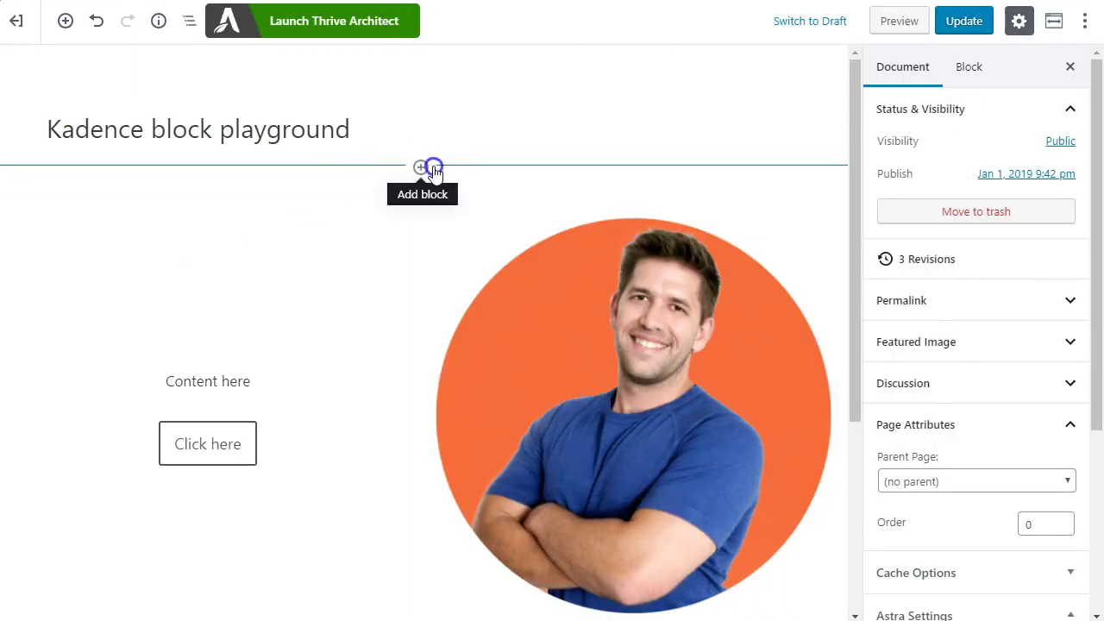
# - Select the Row Layout block and set its background color to light gray
pyautogui.click(422, 167)
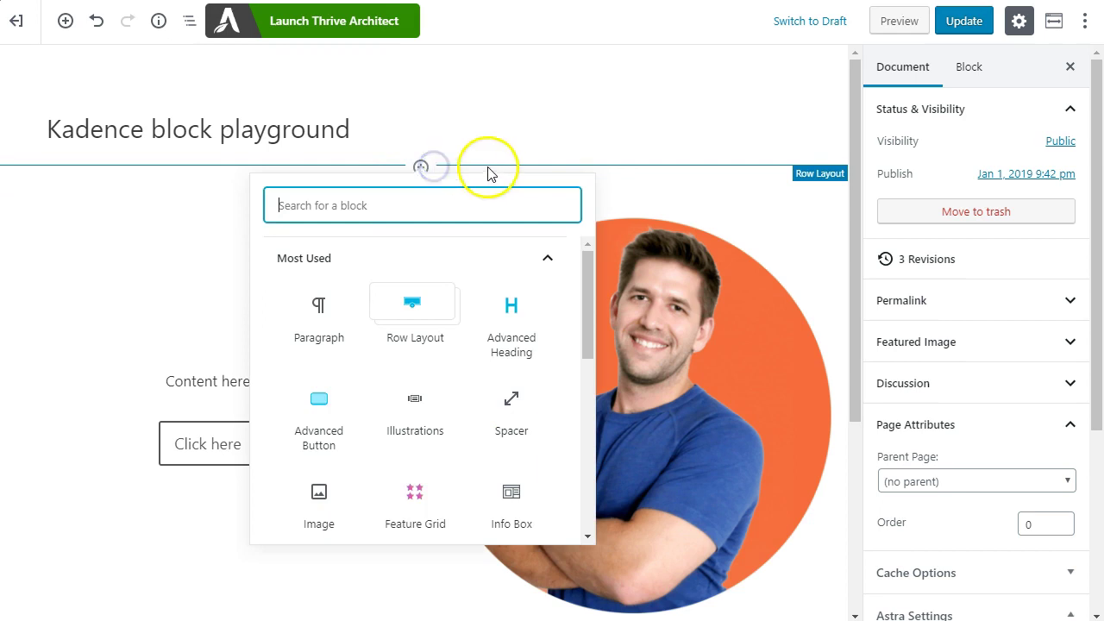
pyautogui.click(490, 171)
pyautogui.click(559, 172)
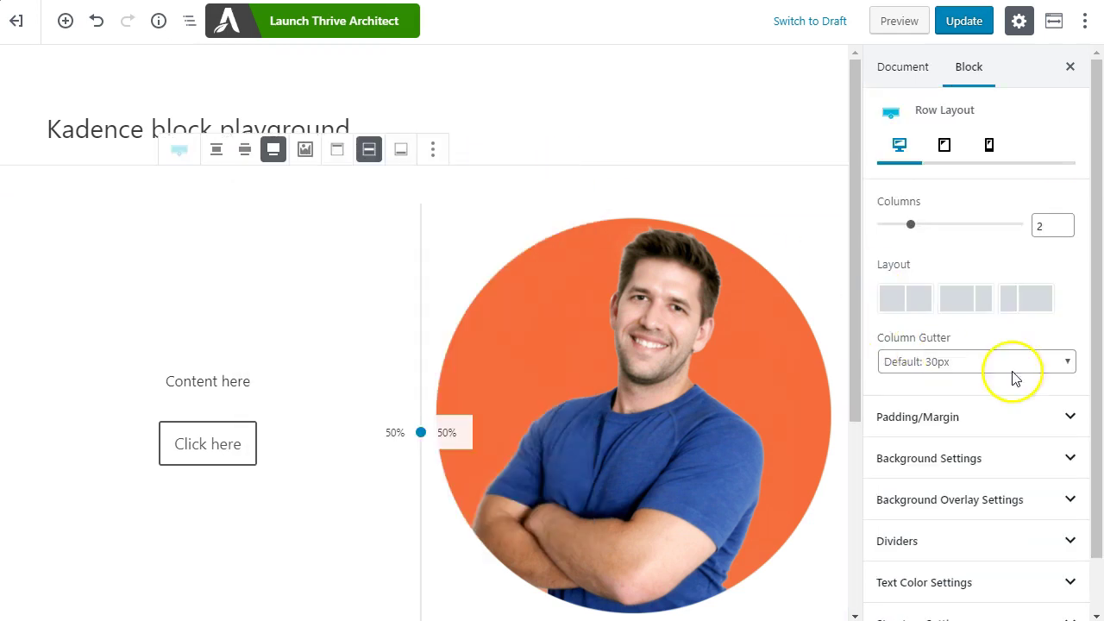
pyautogui.scroll(-2, 1020, 419)
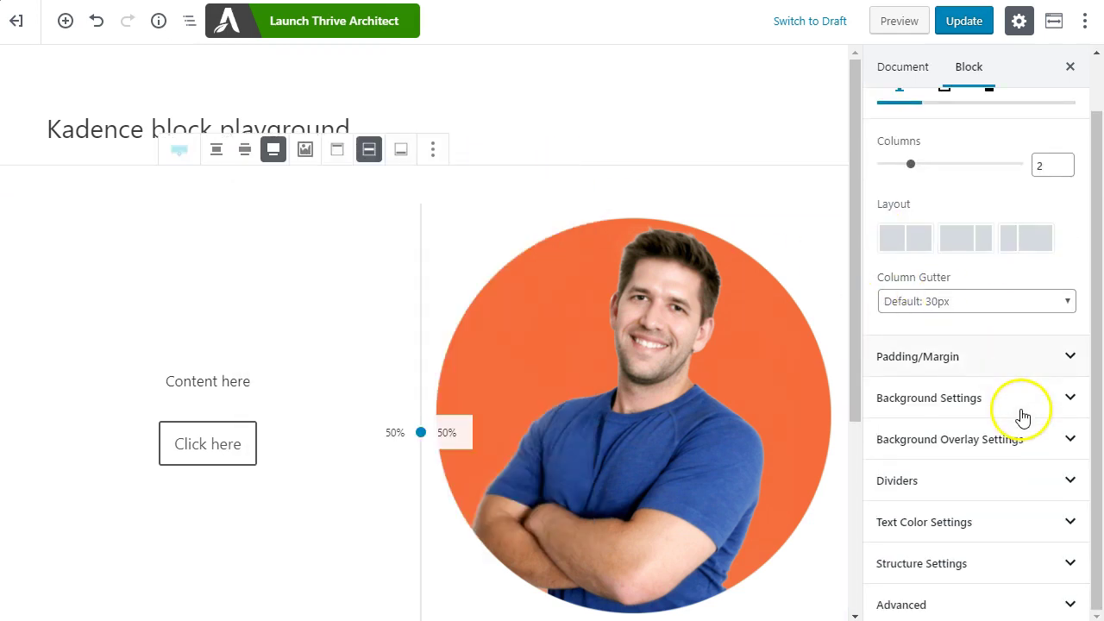
pyautogui.click(970, 406)
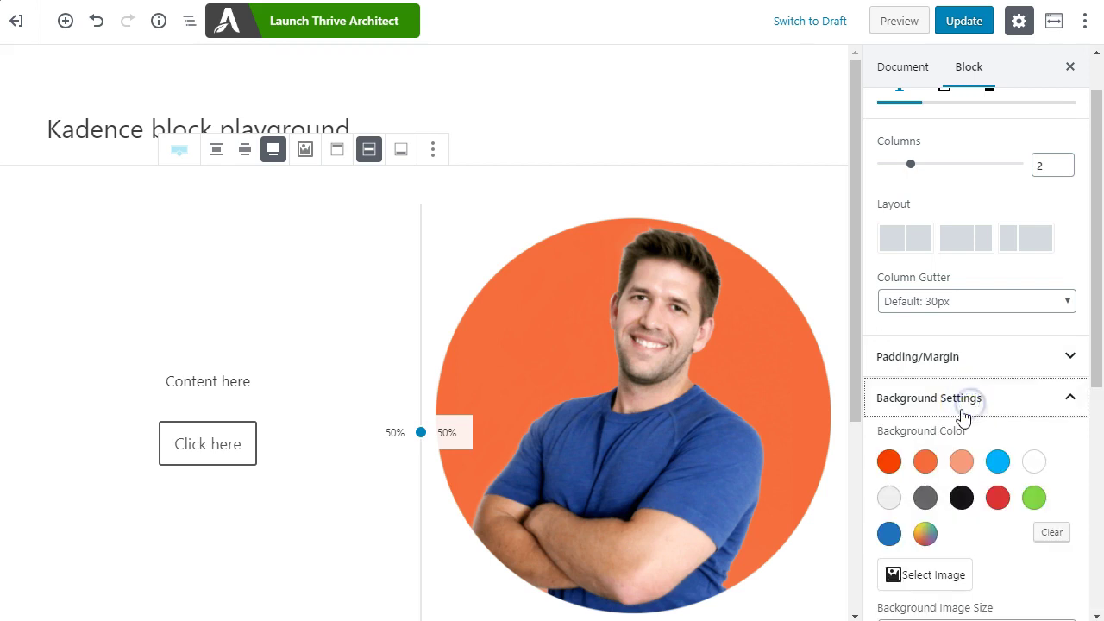
pyautogui.click(890, 498)
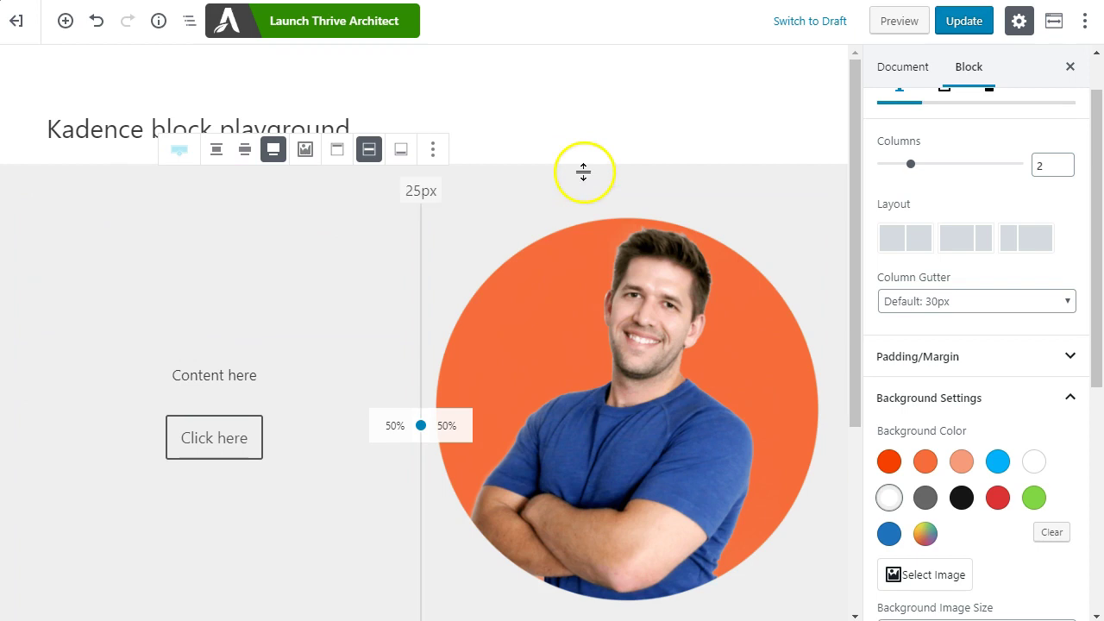
# - Set the bottom divider of the Row Layout block to Mountains and check the divider below the columns
pyautogui.scroll(-4, 948, 362)
pyautogui.scroll(-5, 949, 371)
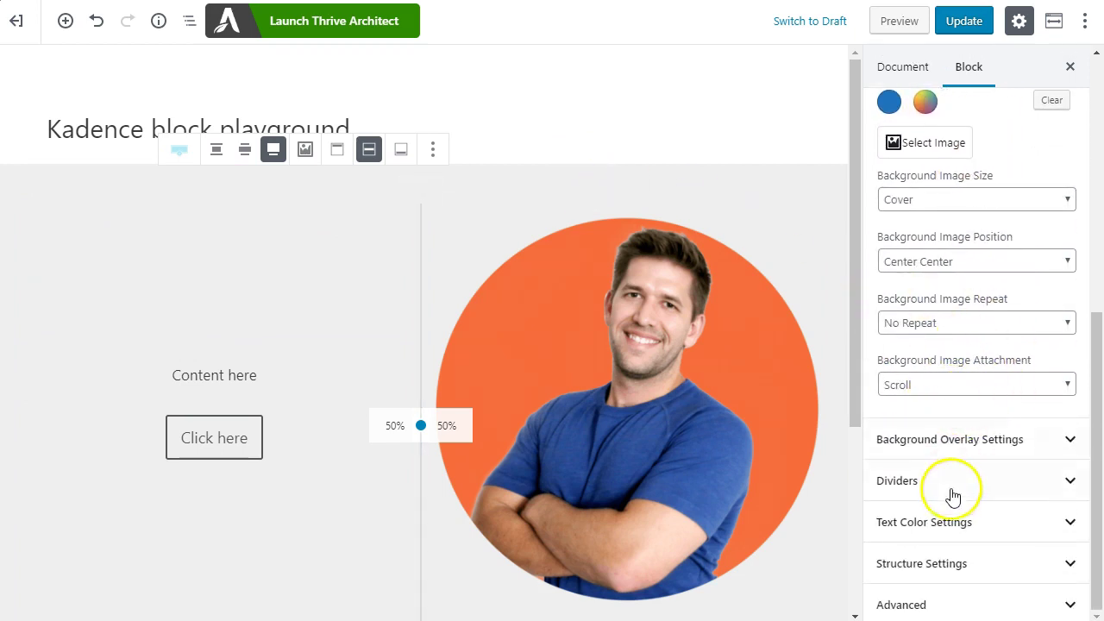
pyautogui.click(951, 491)
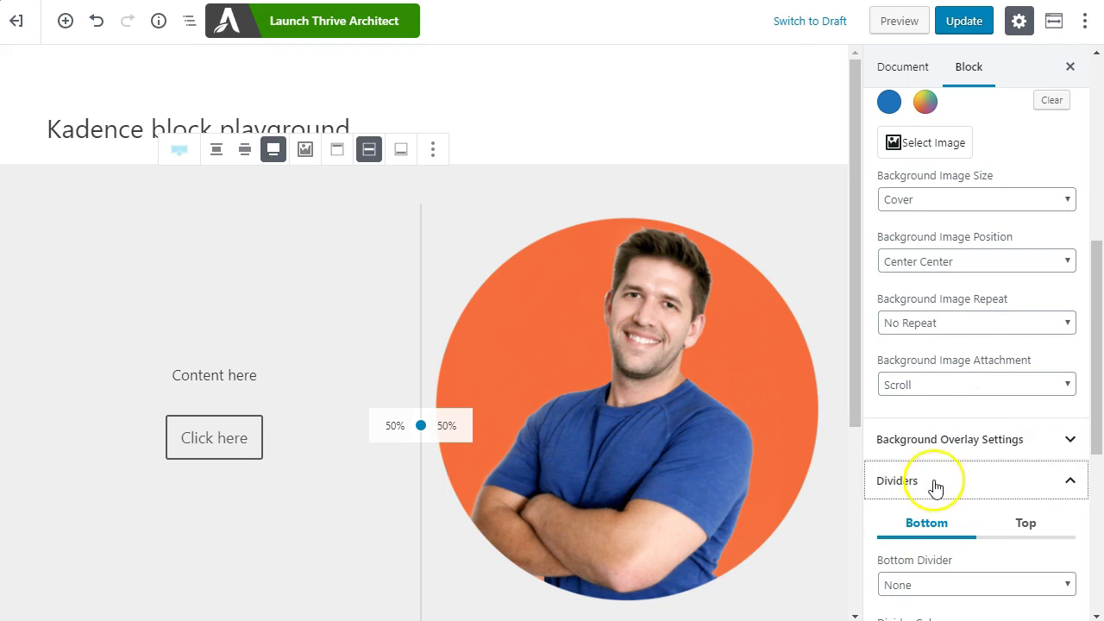
pyautogui.scroll(-3, 924, 485)
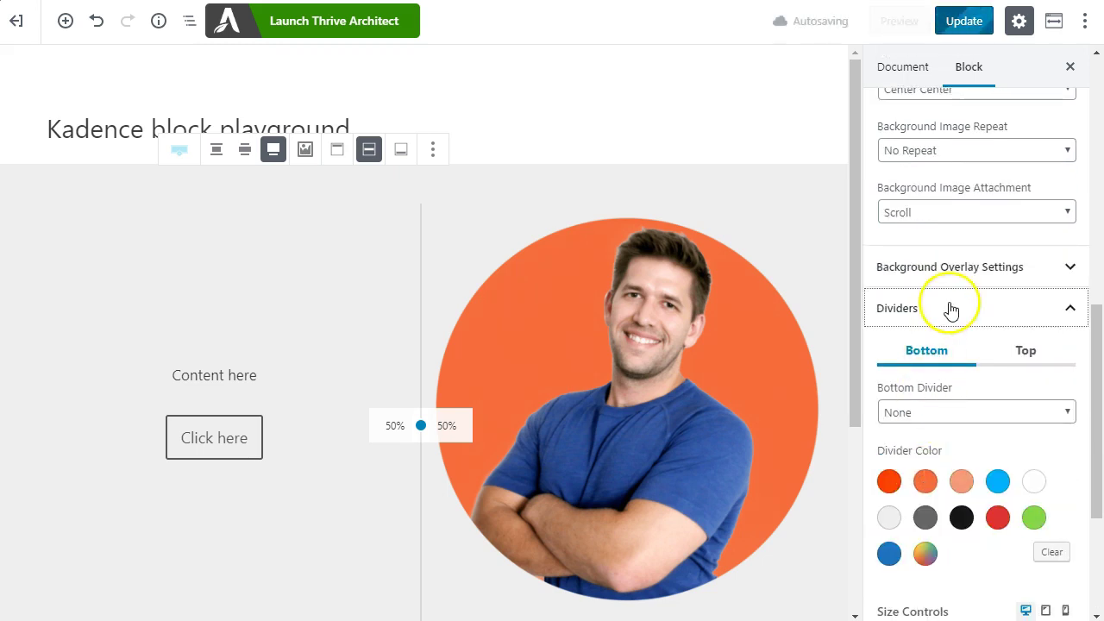
pyautogui.scroll(-2, 940, 325)
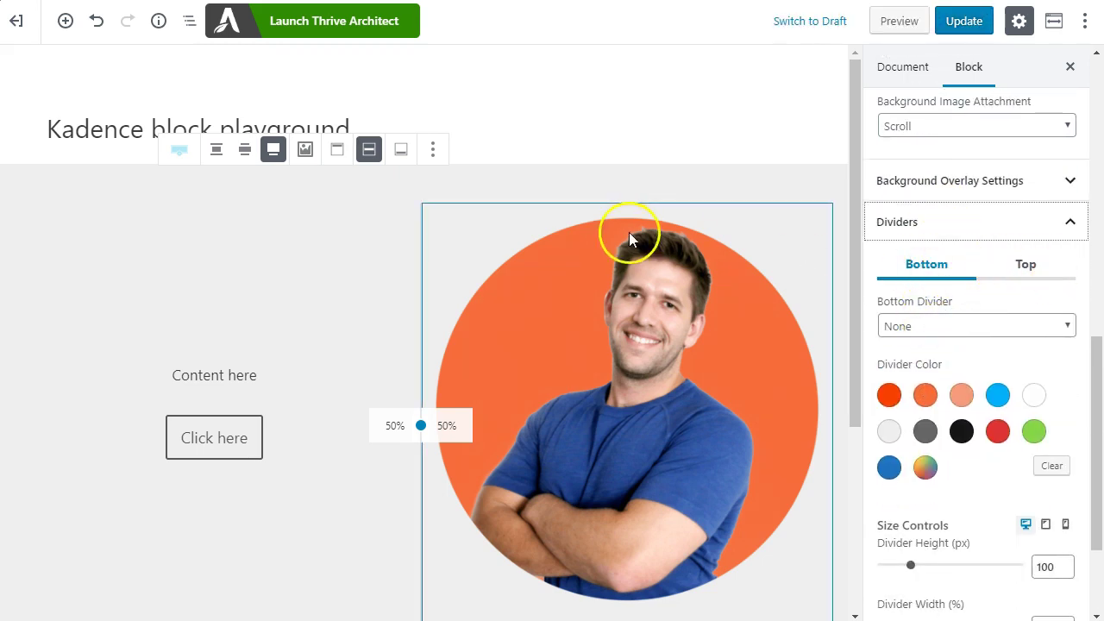
pyautogui.scroll(-3, 656, 328)
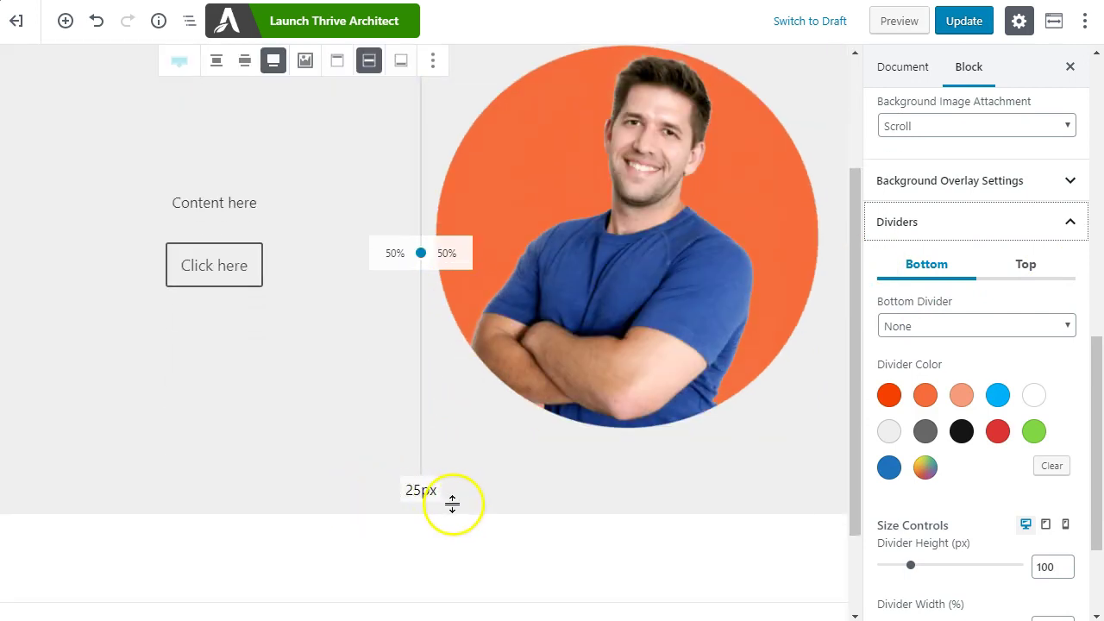
pyautogui.click(1026, 265)
pyautogui.scroll(3, 609, 324)
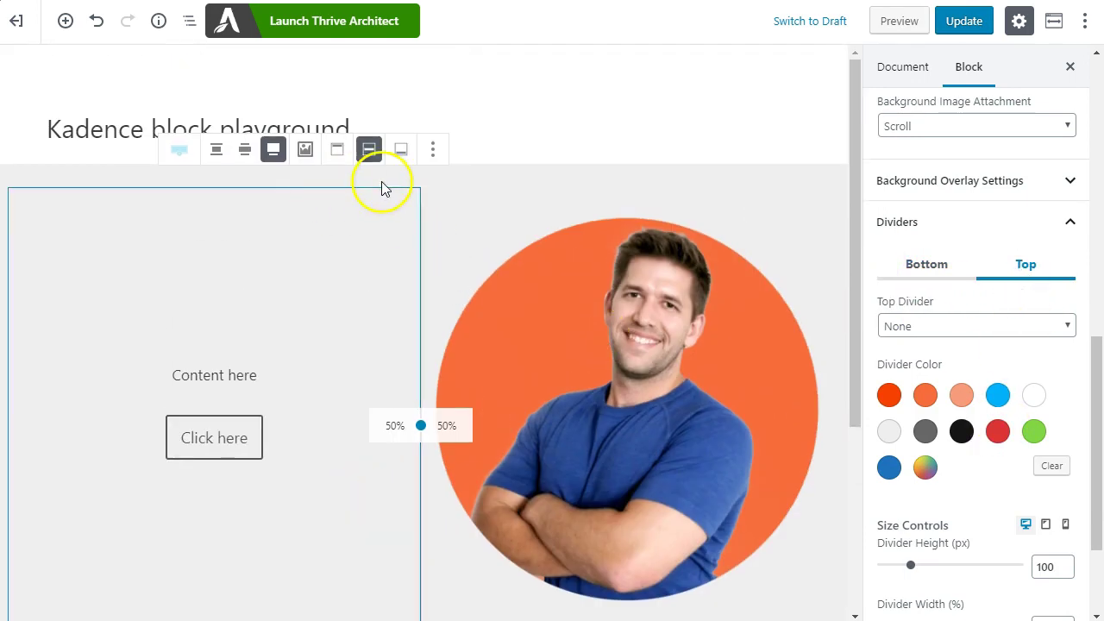
pyautogui.click(928, 264)
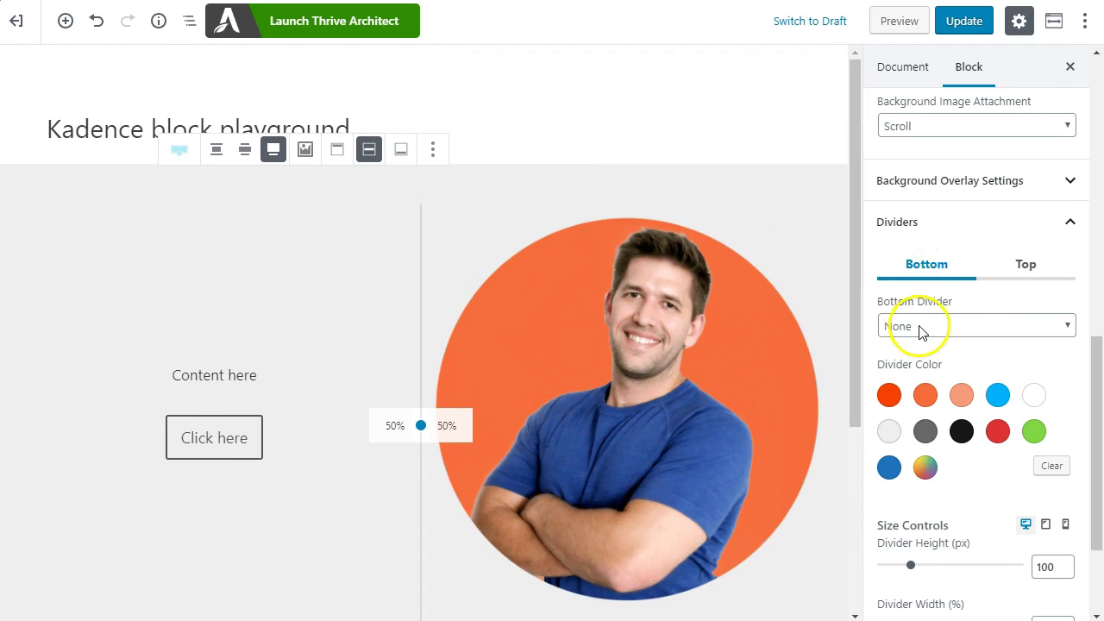
pyautogui.click(919, 326)
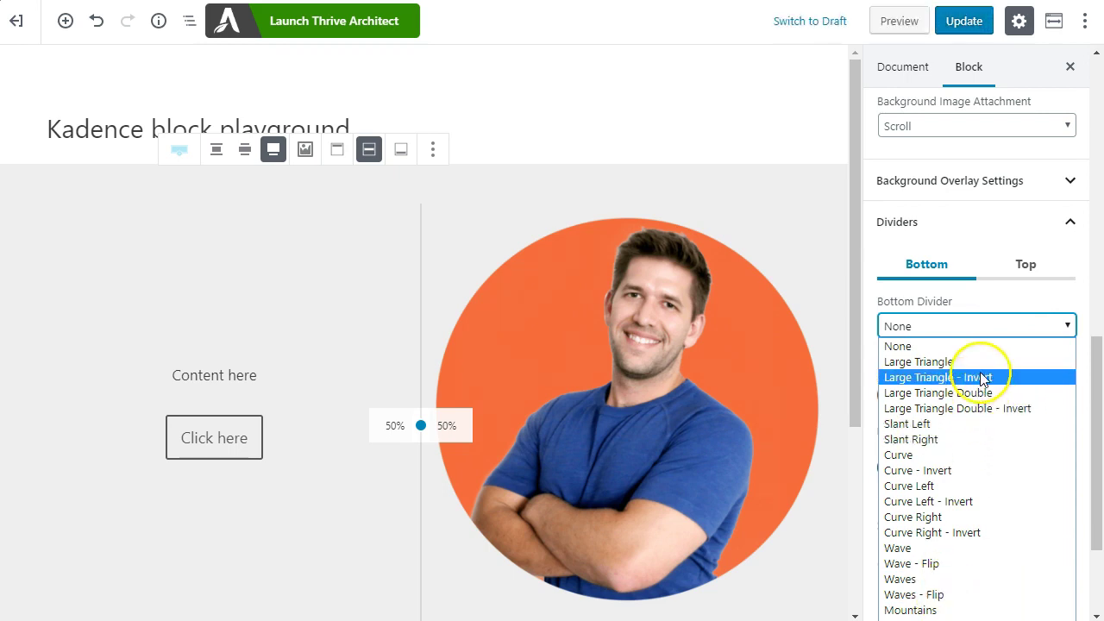
pyautogui.click(965, 609)
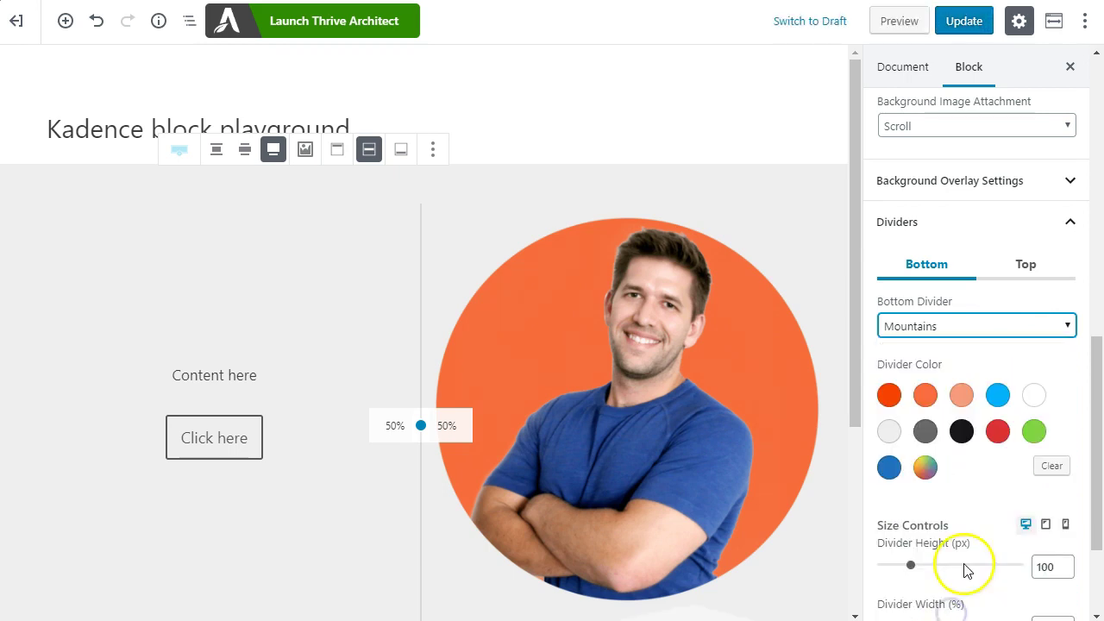
pyautogui.scroll(-3, 767, 434)
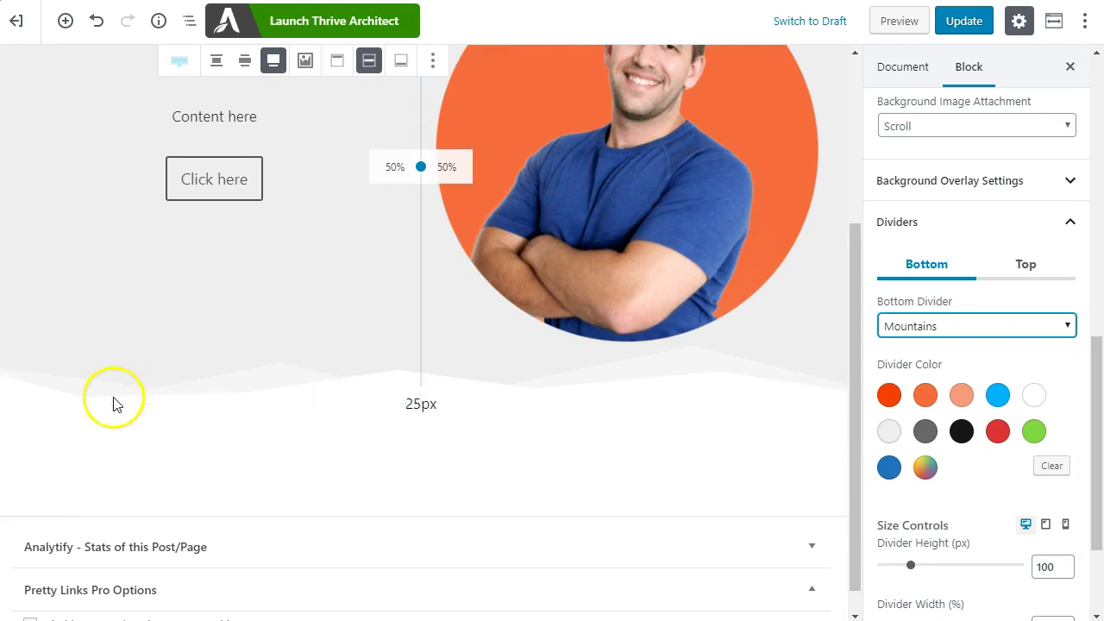
pyautogui.click(713, 384)
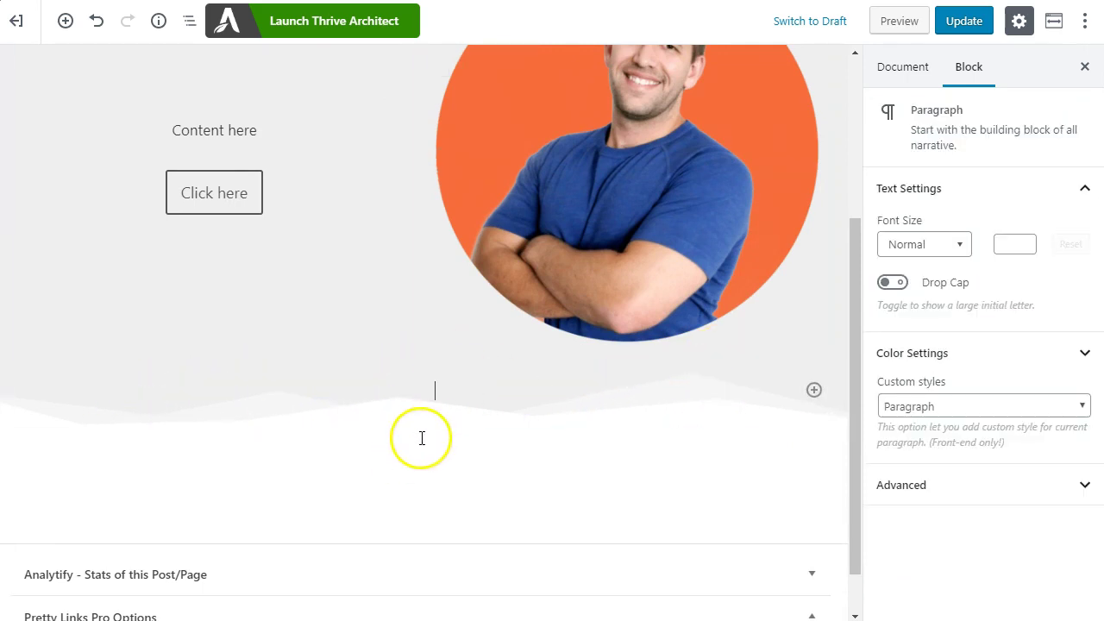
# - Select the Row Layout block and set its content max width to 1000 in the structure settings
pyautogui.scroll(3, 453, 432)
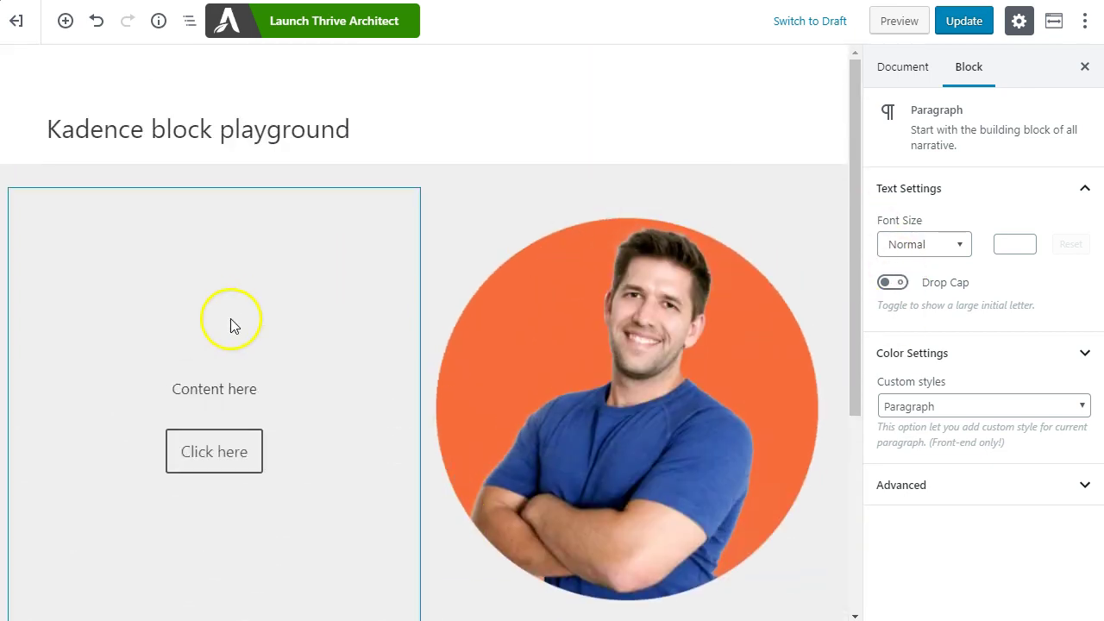
pyautogui.click(233, 240)
pyautogui.click(159, 20)
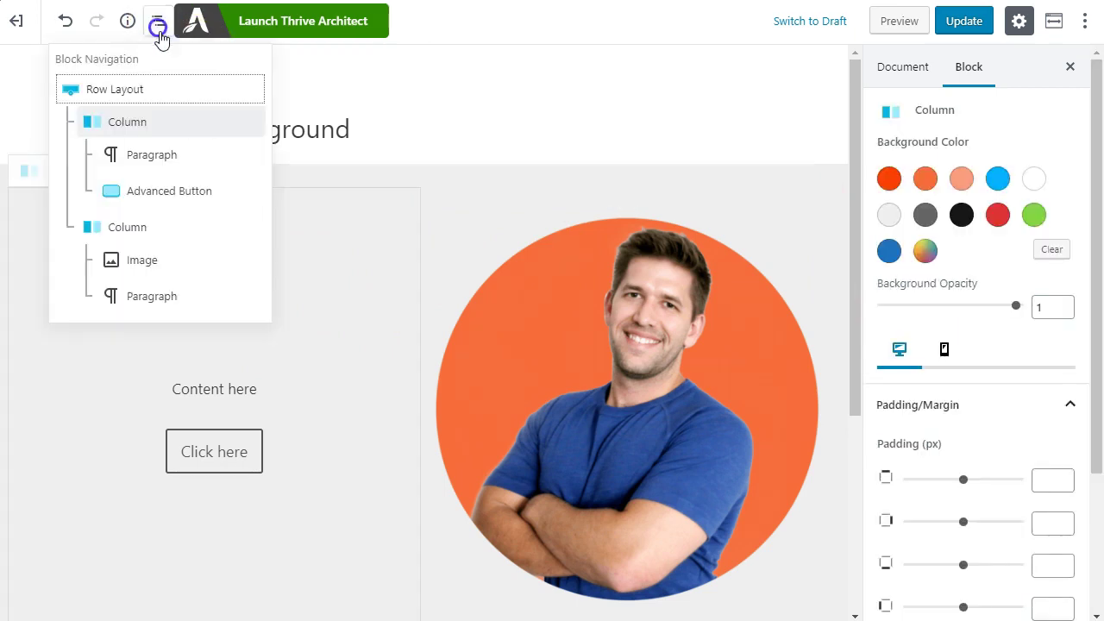
pyautogui.click(134, 92)
pyautogui.scroll(-1, 927, 337)
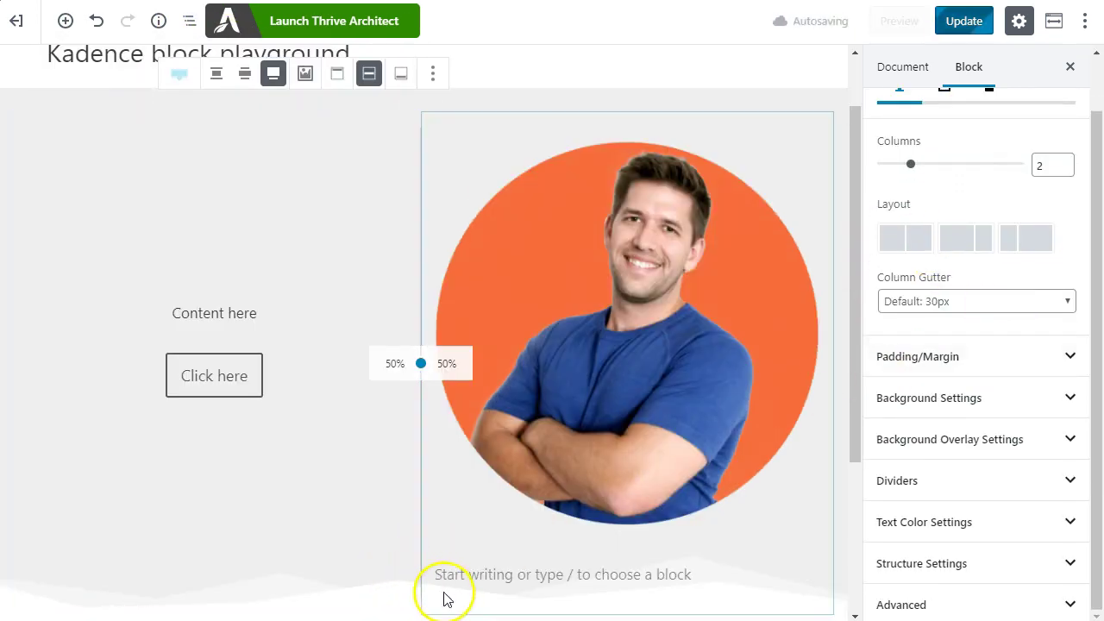
pyautogui.click(957, 565)
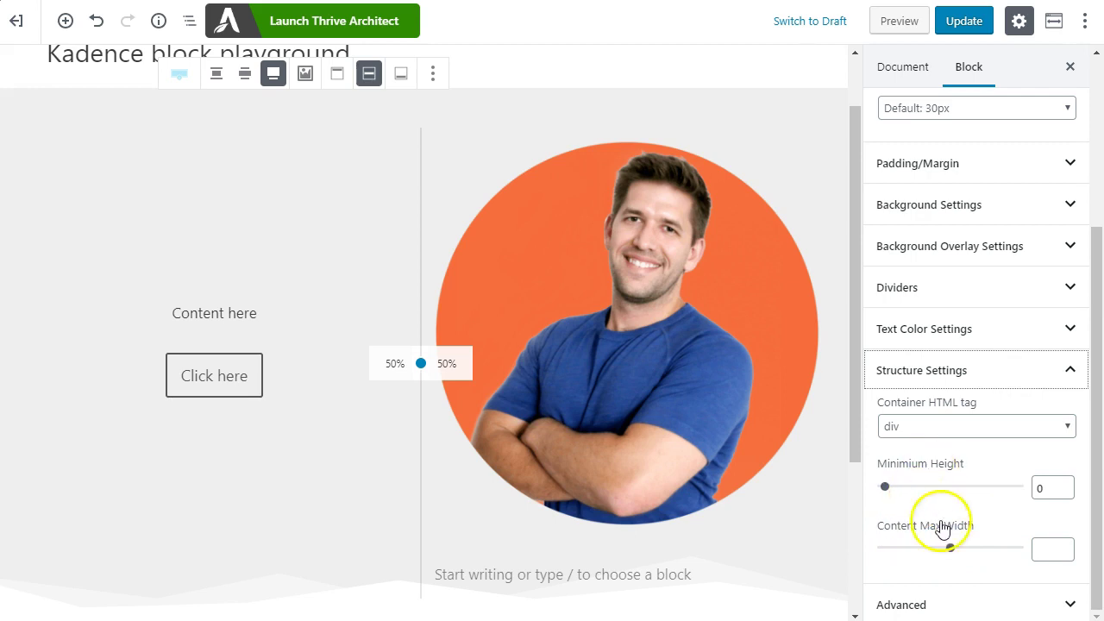
pyautogui.click(948, 547)
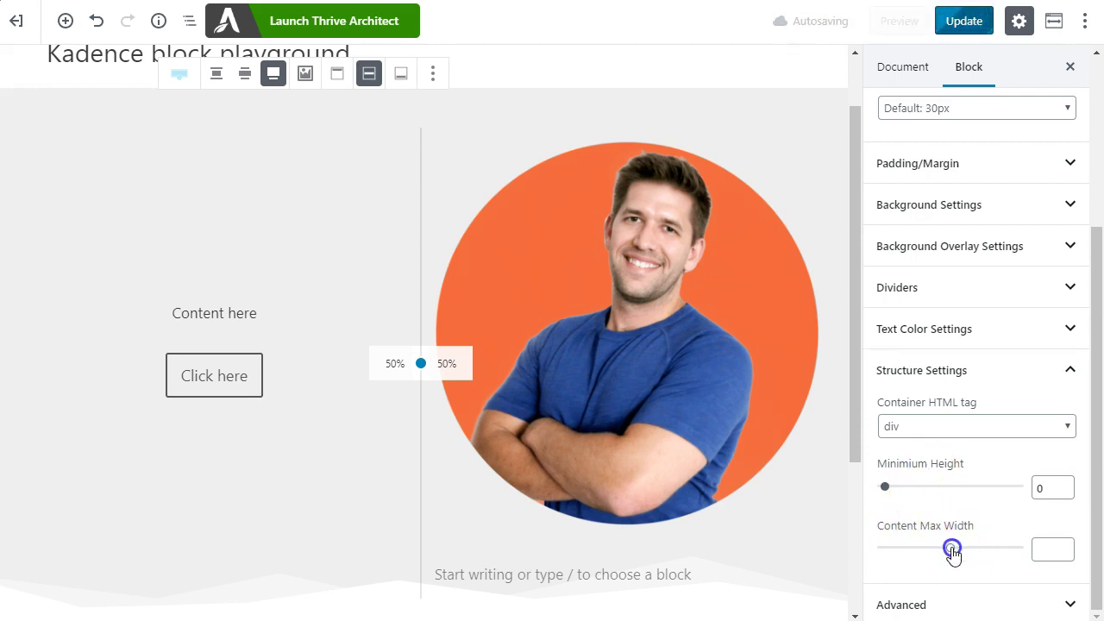
pyautogui.moveTo(952, 549); pyautogui.dragTo(950, 549)
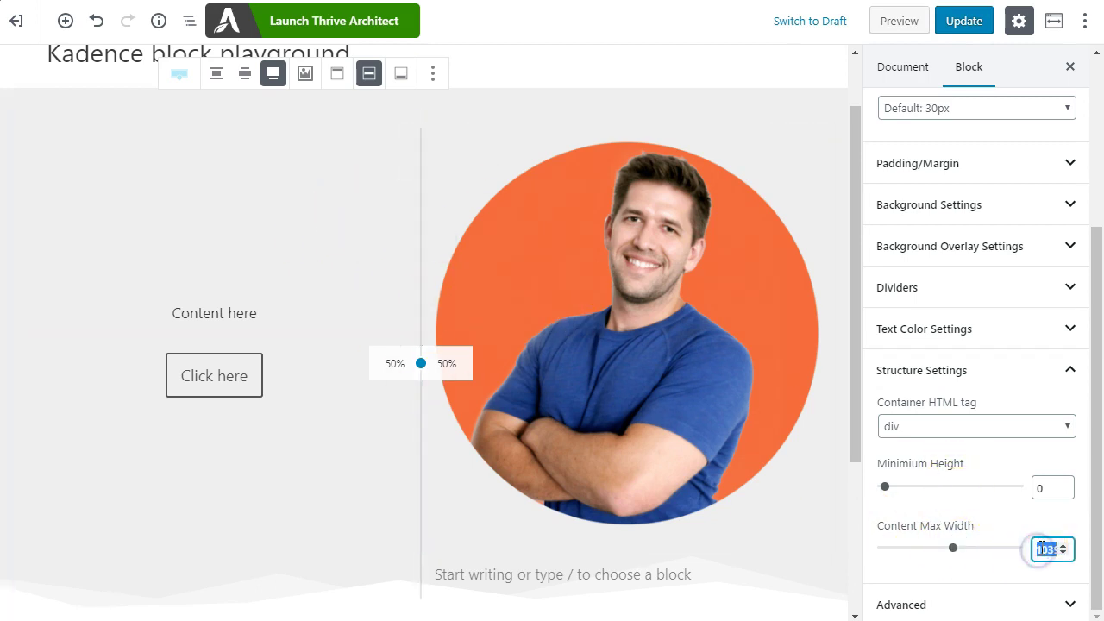
pyautogui.write('1000')
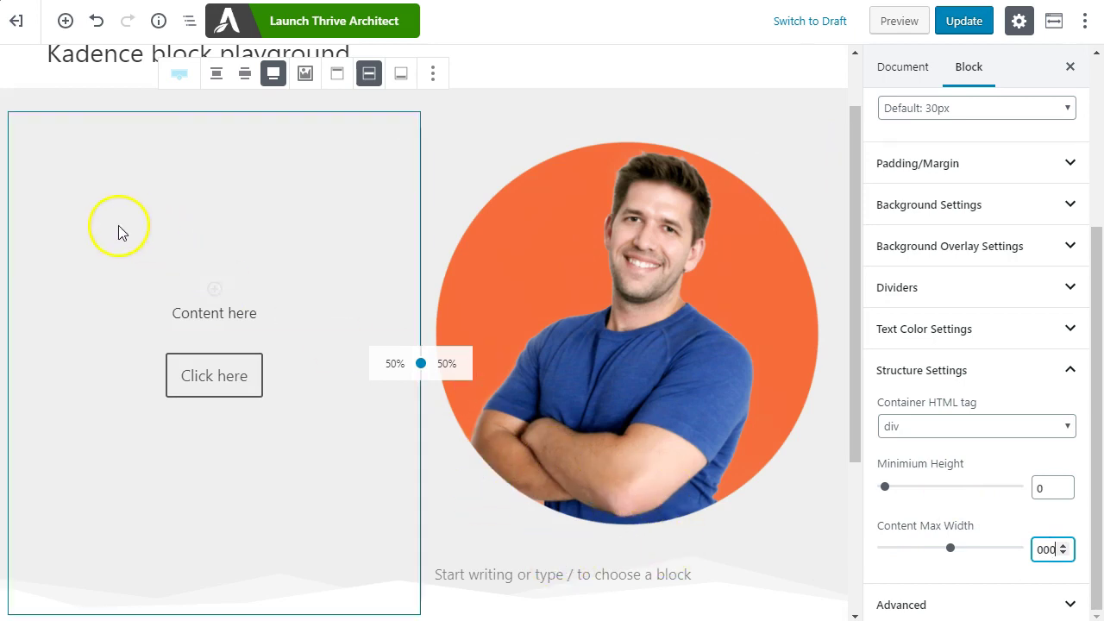
# - Update the page and view it live to check the content width and bottom divider
pyautogui.click(951, 24)
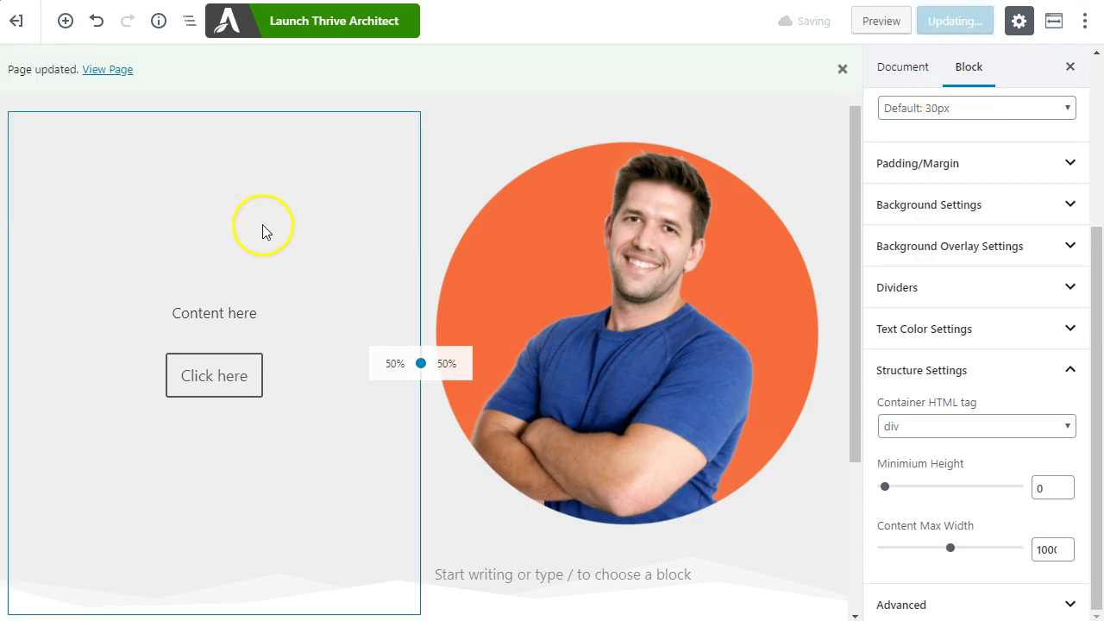
pyautogui.click(120, 73)
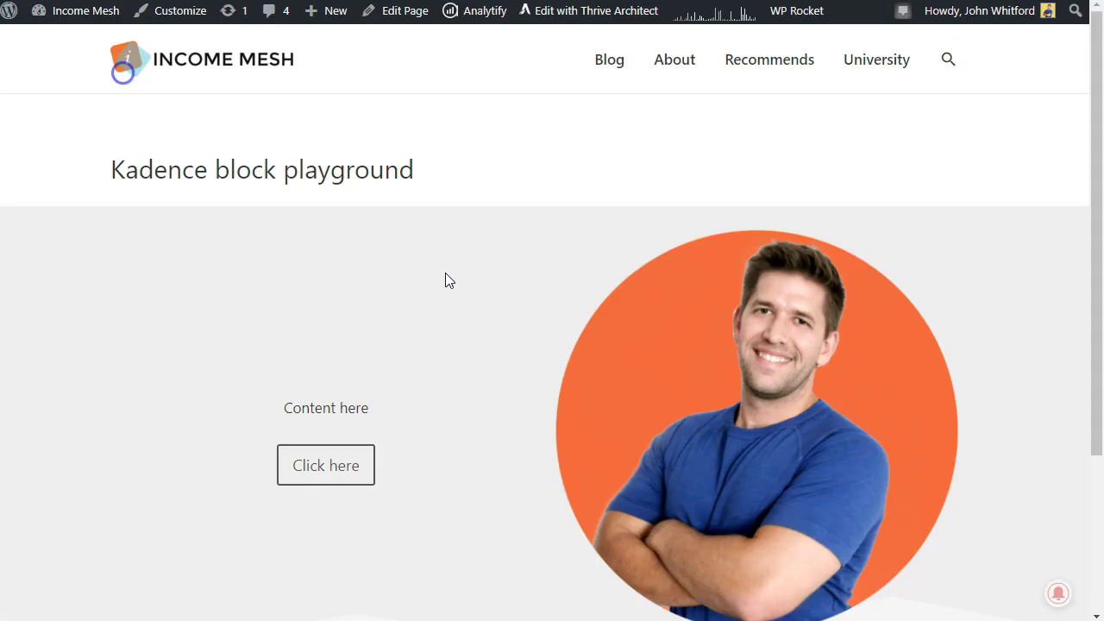
pyautogui.scroll(-3, 444, 278)
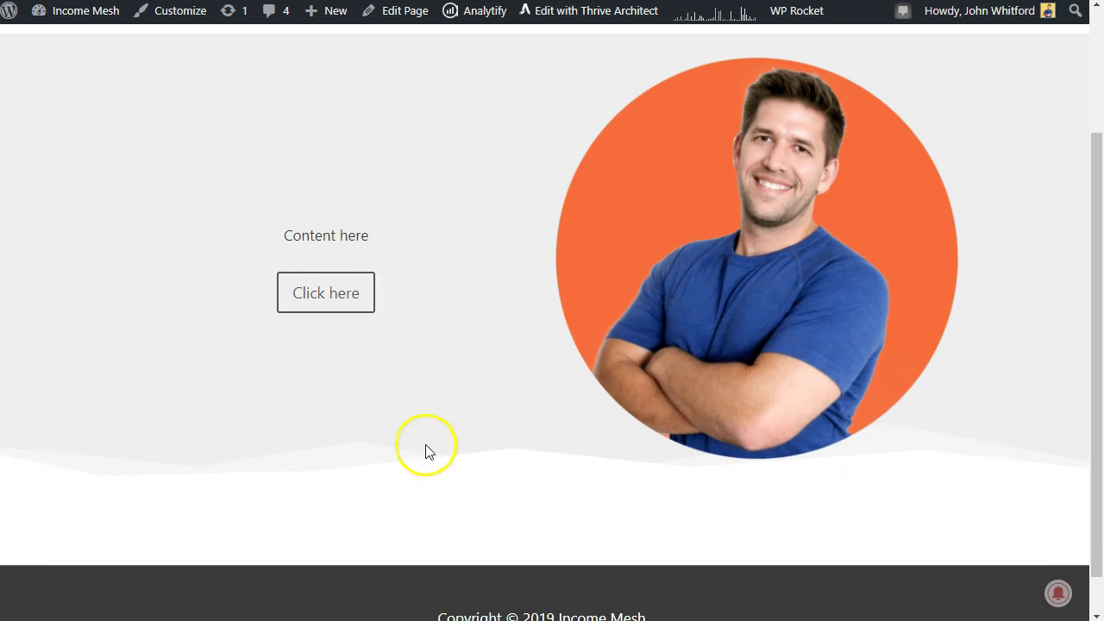
pyautogui.scroll(3, 527, 400)
pyautogui.scroll(-3, 752, 418)
pyautogui.scroll(2, 571, 349)
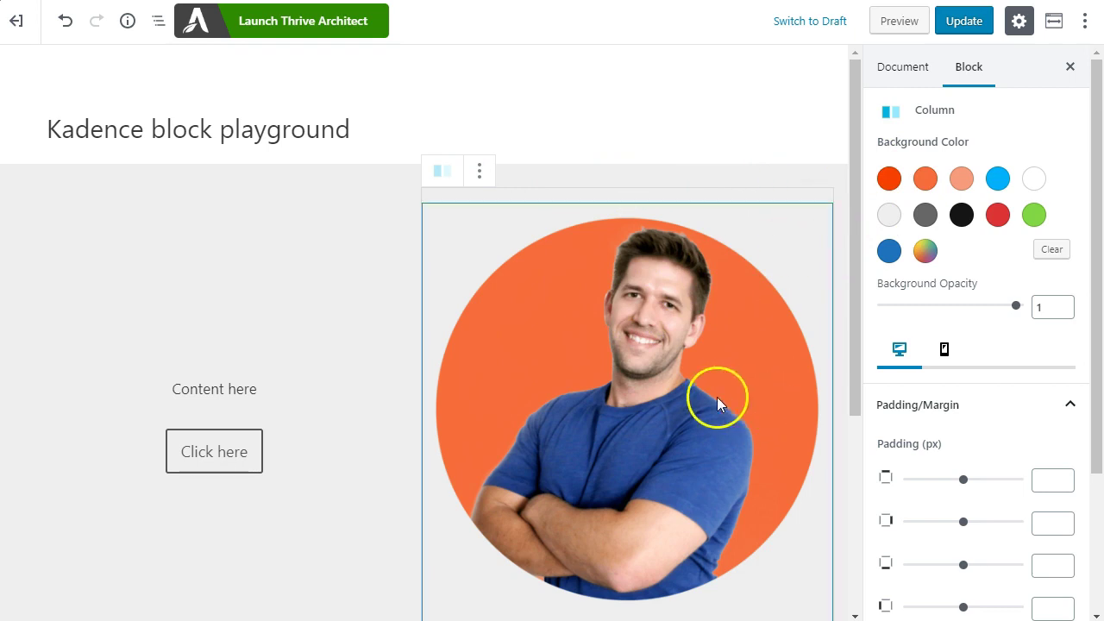
# - Give the image column a white background and padding of about 193 px top, 217 px right and 57 px left
pyautogui.click(1033, 179)
pyautogui.scroll(-1, 592, 379)
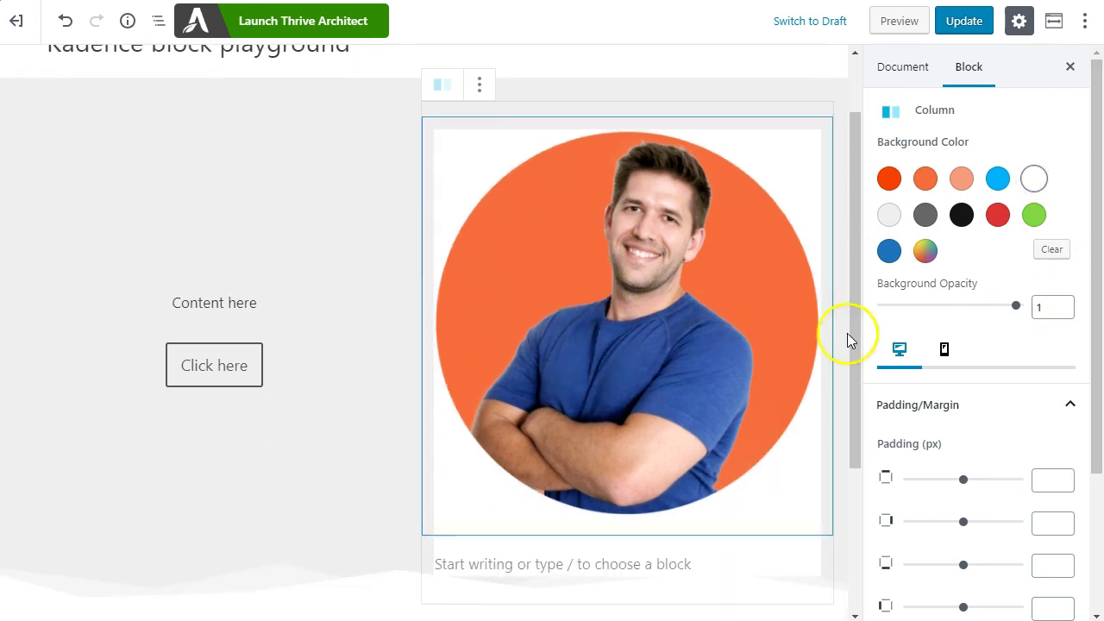
pyautogui.moveTo(965, 486)
pyautogui.mouseDown()
pyautogui.moveTo(975, 487)
pyautogui.moveTo(932, 488)
pyautogui.moveTo(952, 490)
pyautogui.mouseUp()
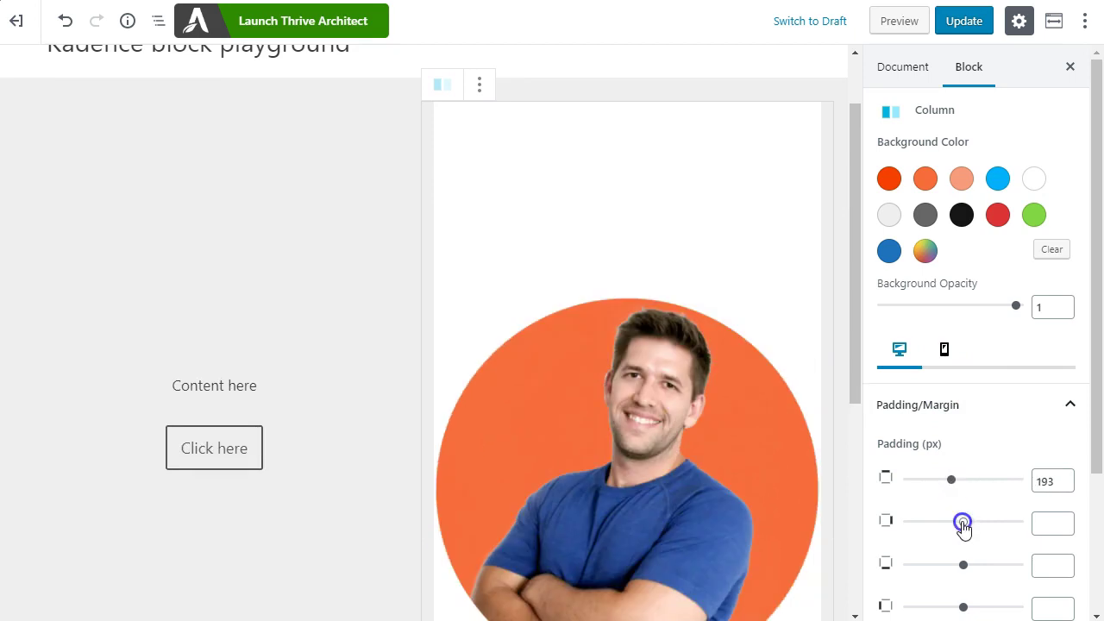
pyautogui.moveTo(964, 529)
pyautogui.mouseDown()
pyautogui.moveTo(950, 528)
pyautogui.moveTo(959, 532)
pyautogui.mouseUp()
pyautogui.click(955, 592)
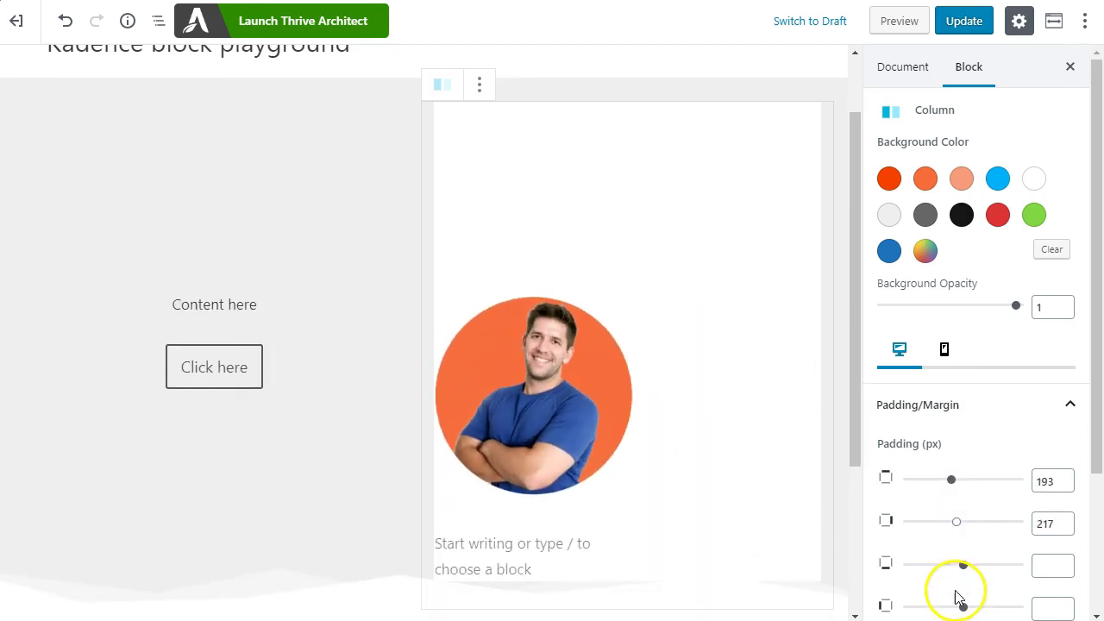
pyautogui.moveTo(963, 609); pyautogui.dragTo(922, 607)
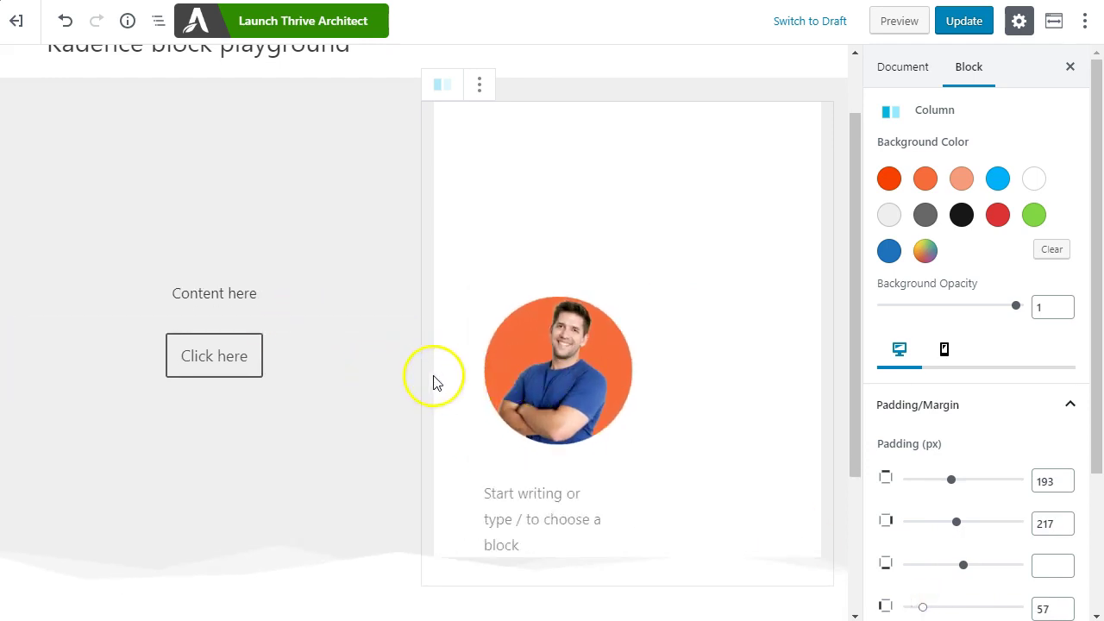
# - Enlarge the Row Layout block's bottom padding and set its top padding to about 143 px
pyautogui.scroll(-2, 377, 512)
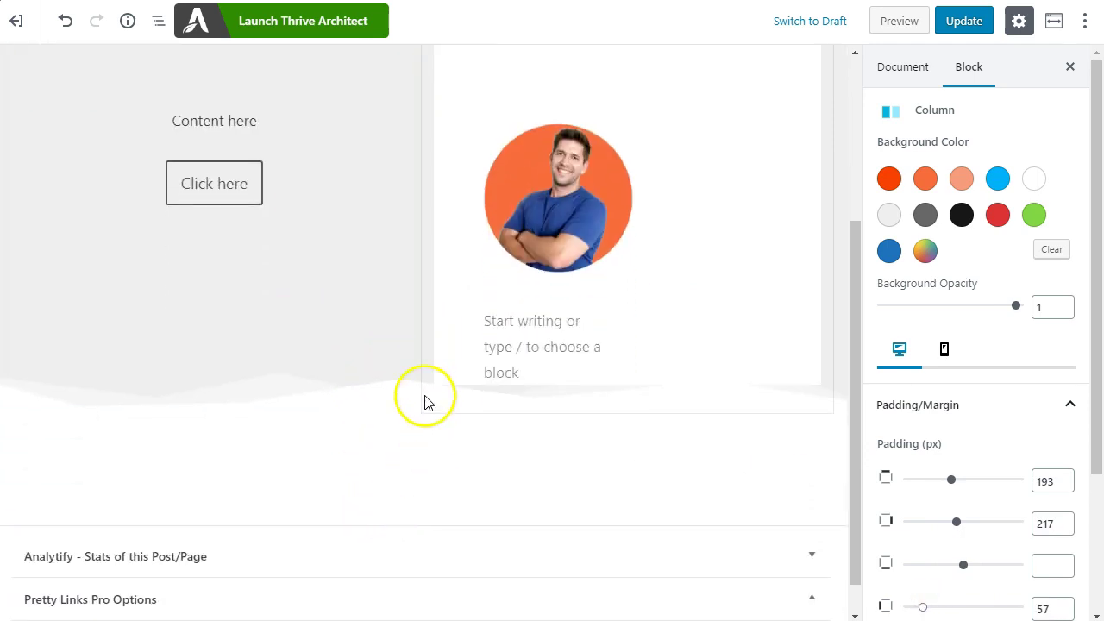
pyautogui.click(407, 410)
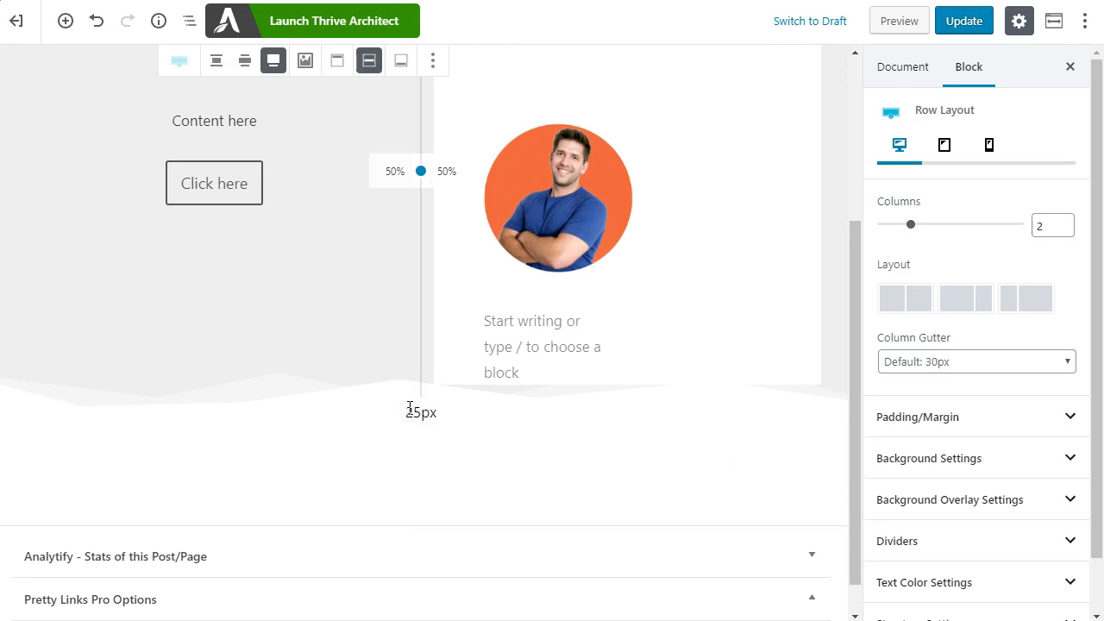
pyautogui.moveTo(422, 415); pyautogui.dragTo(422, 493)
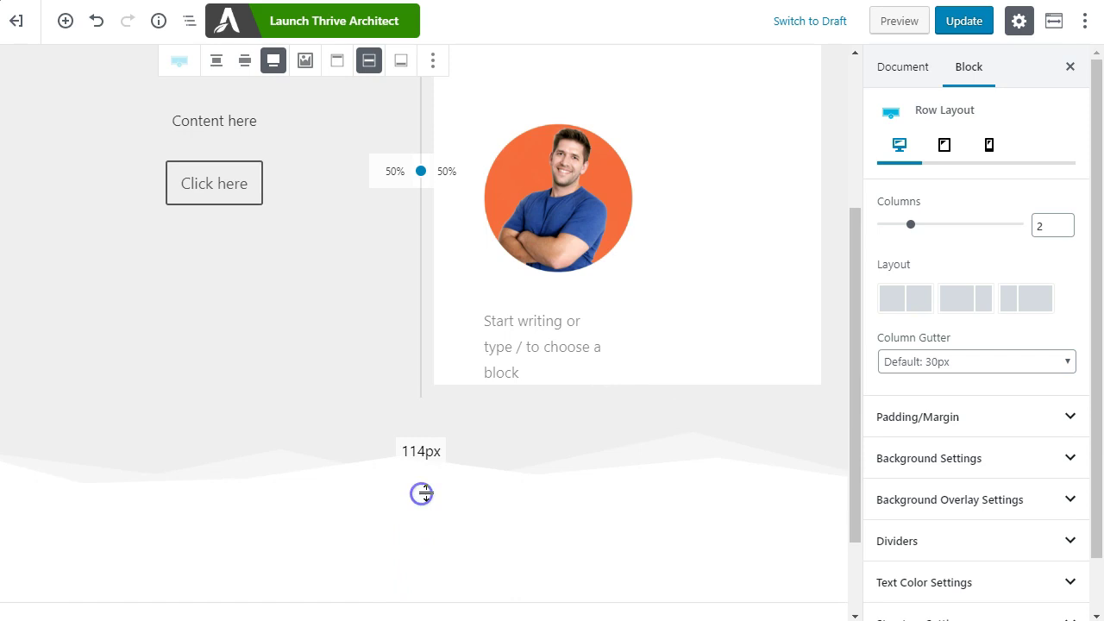
pyautogui.scroll(3, 451, 348)
pyautogui.moveTo(473, 166); pyautogui.dragTo(523, 178)
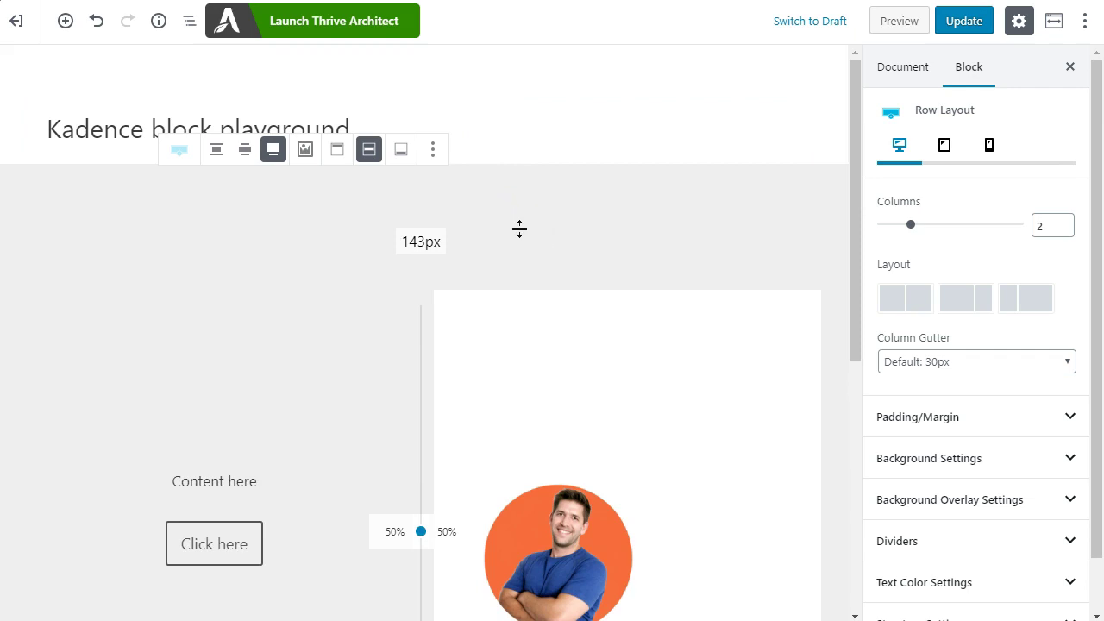
pyautogui.scroll(-3, 517, 229)
pyautogui.moveTo(448, 543)
pyautogui.mouseDown()
pyautogui.moveTo(449, 576)
pyautogui.moveTo(452, 562)
pyautogui.mouseUp()
pyautogui.scroll(3, 439, 485)
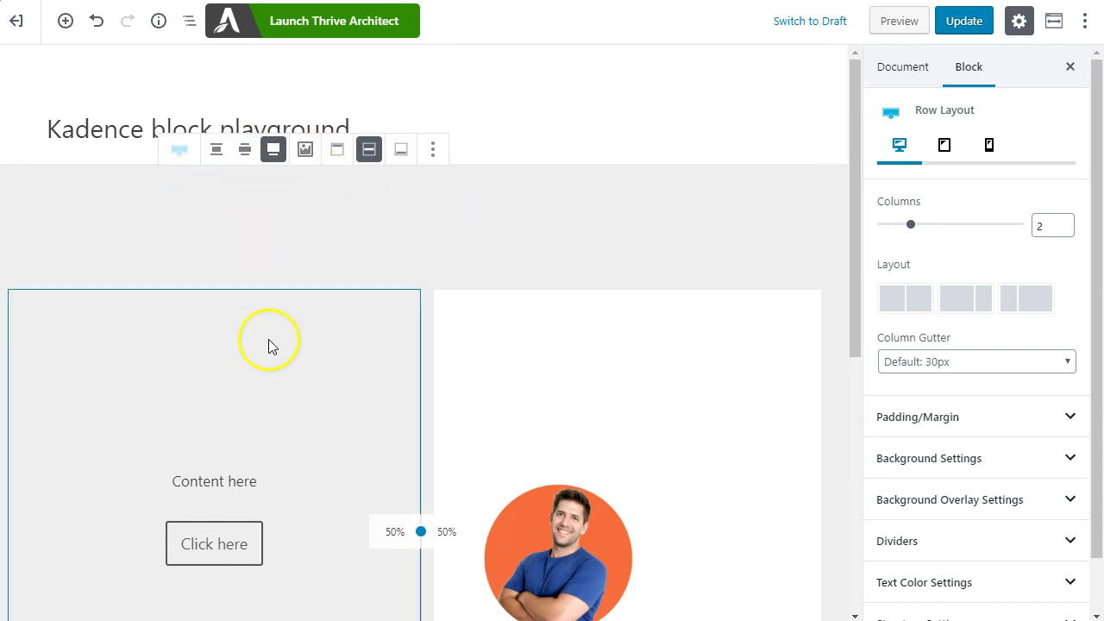
# - Insert a second Row Layout block in the empty paragraph below the first row
pyautogui.scroll(-5, 636, 211)
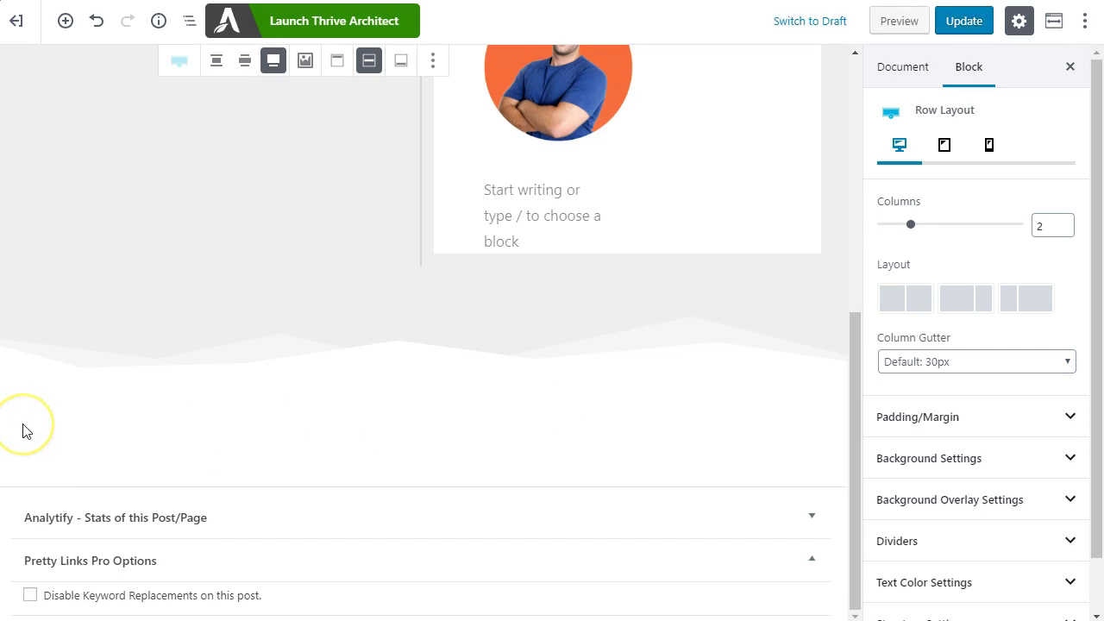
pyautogui.click(108, 424)
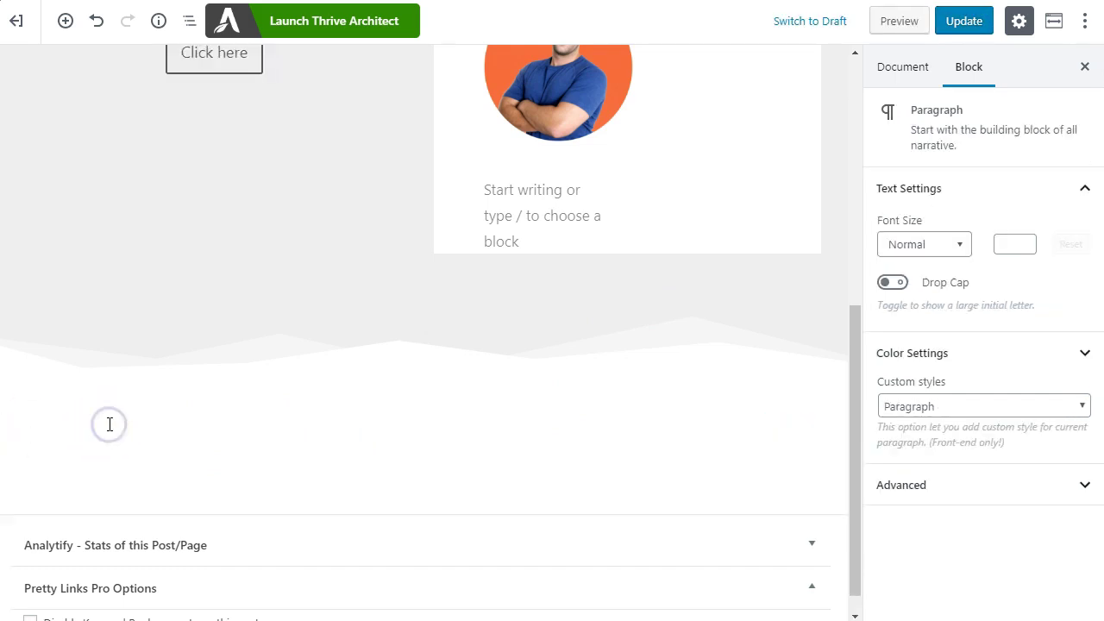
pyautogui.write('/row')
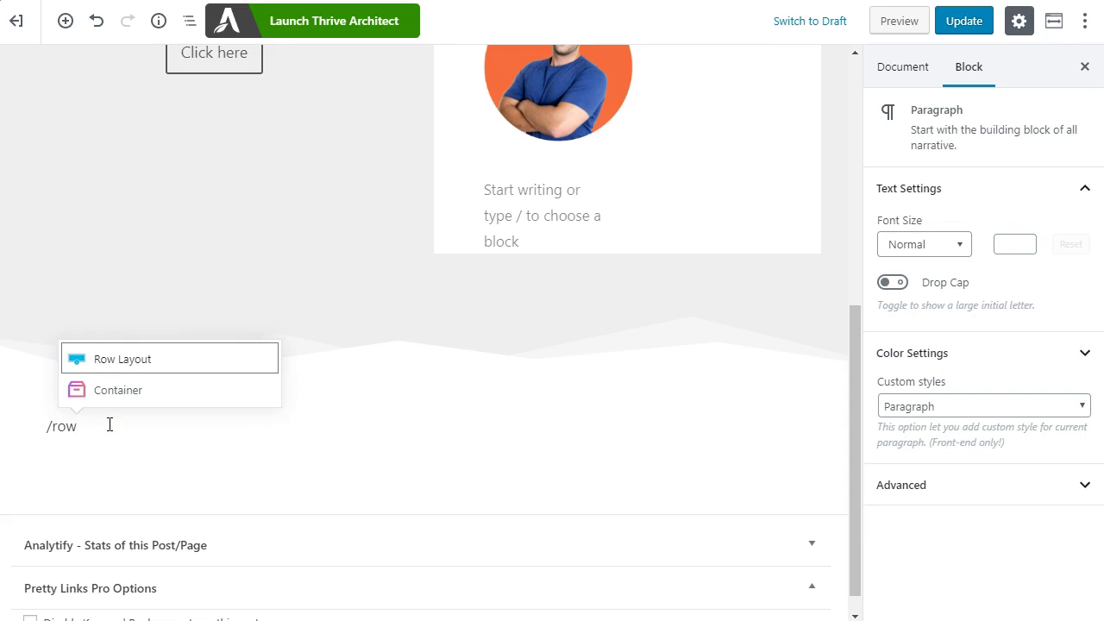
pyautogui.click(107, 363)
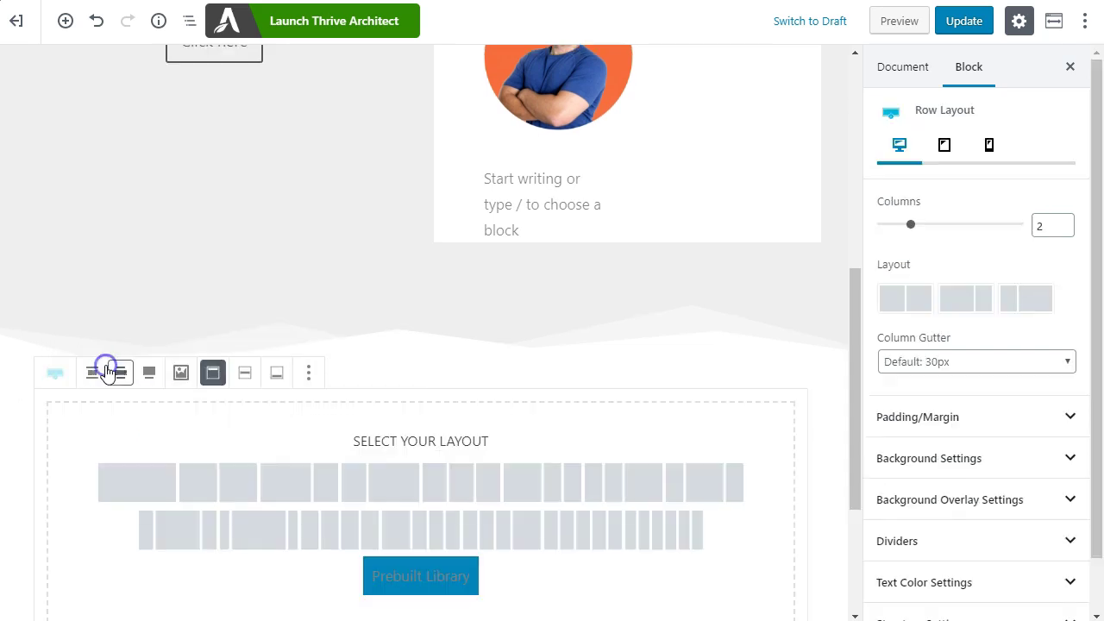
# - Fill the new row with the Split Call to action template from the Prebuilt Library's Call-to-action category
pyautogui.click(404, 586)
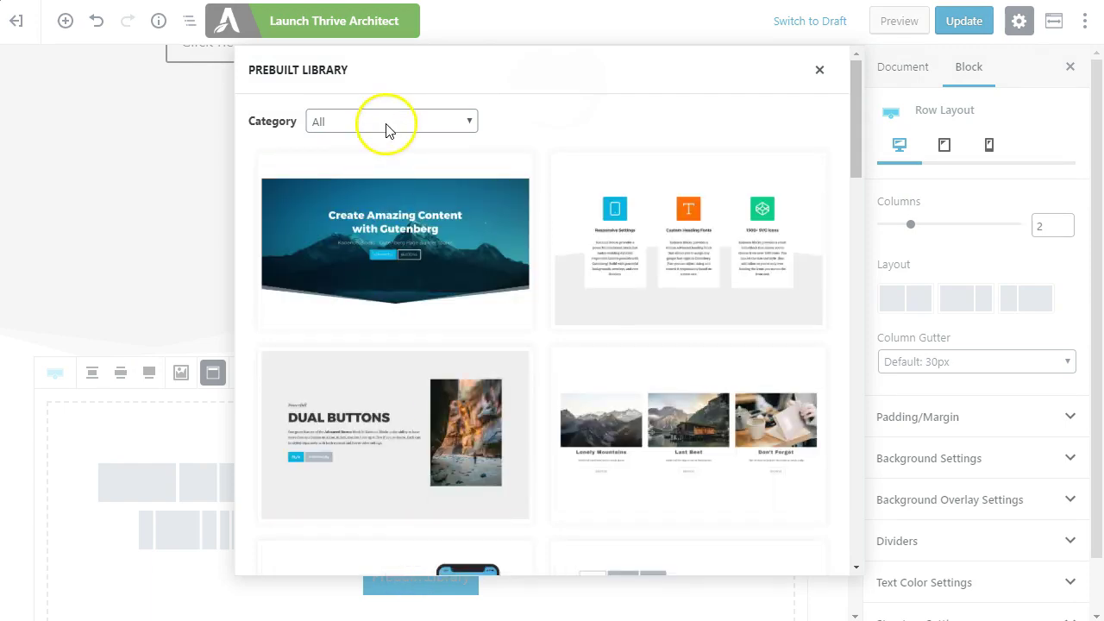
pyautogui.moveTo(855, 111)
pyautogui.mouseDown()
pyautogui.moveTo(854, 160)
pyautogui.moveTo(854, 91)
pyautogui.mouseUp()
pyautogui.click(408, 123)
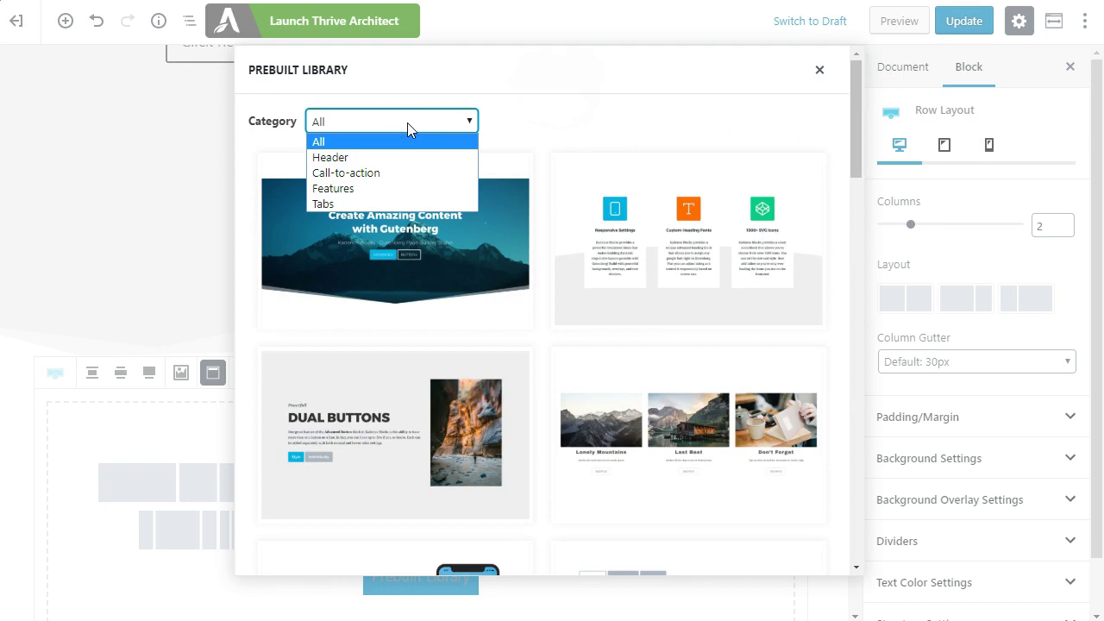
pyautogui.click(384, 175)
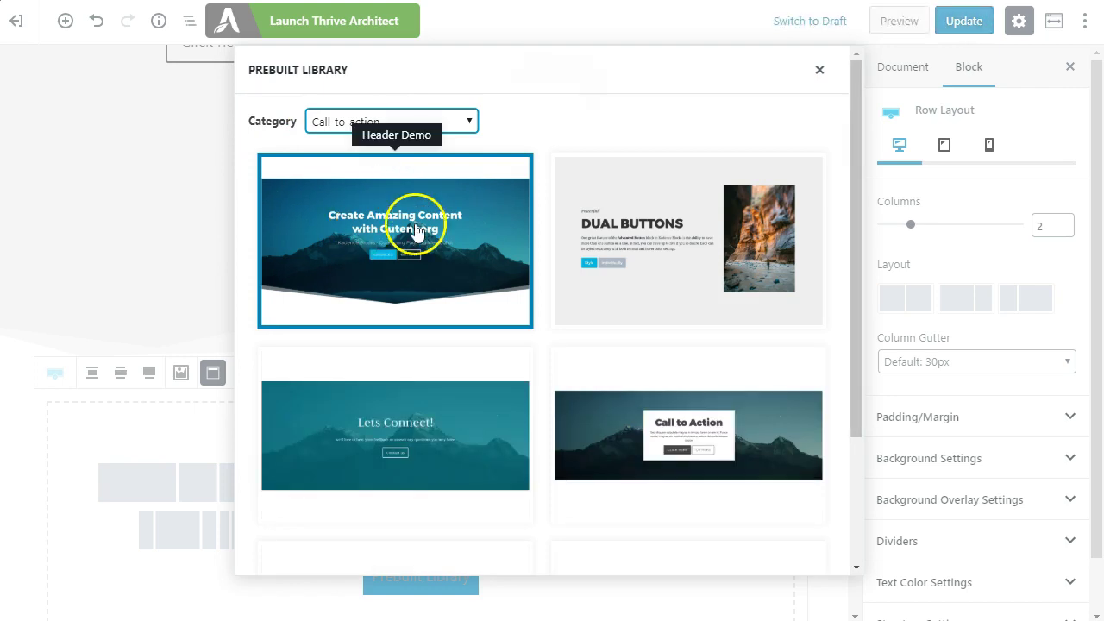
pyautogui.scroll(-2, 694, 275)
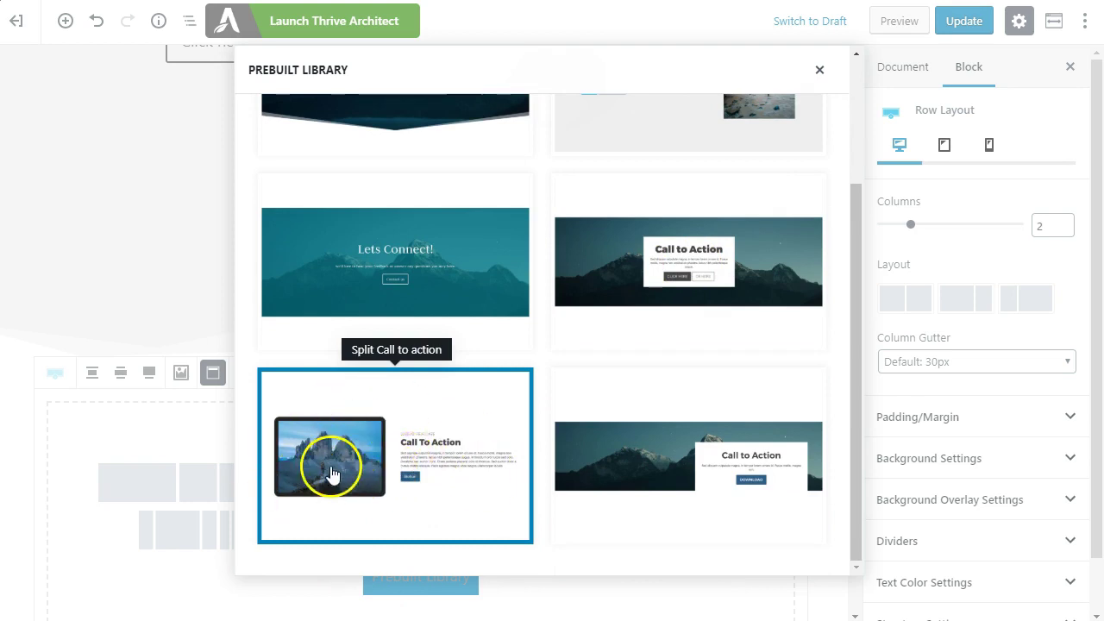
pyautogui.click(426, 463)
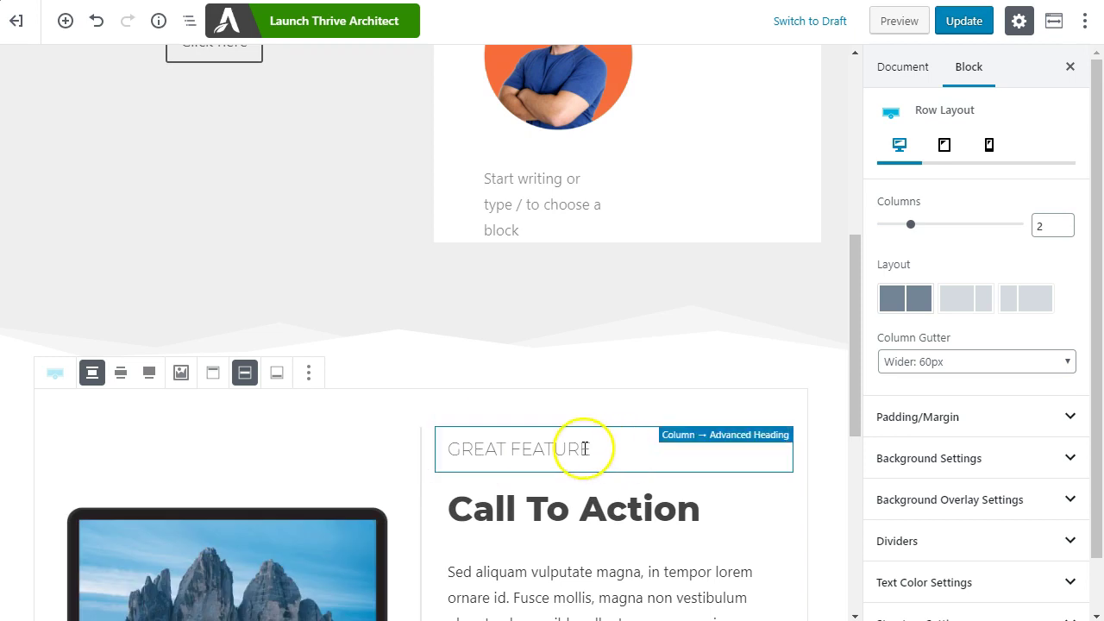
# - Select the template's paragraph and examine the block structure of the inserted call-to-action row
pyautogui.scroll(-3, 535, 397)
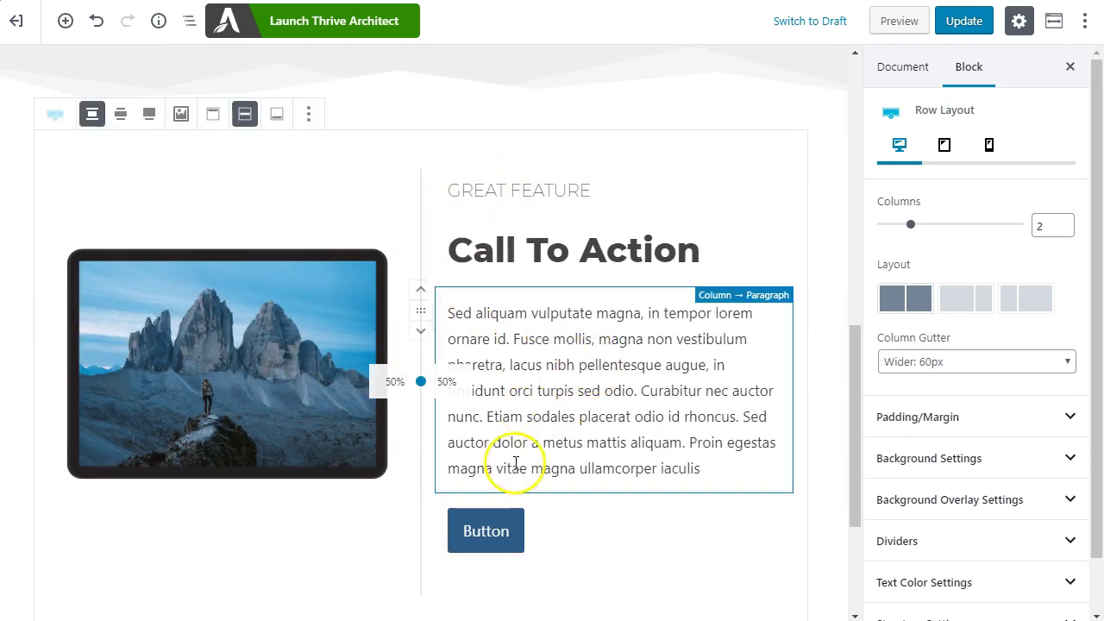
pyautogui.click(575, 406)
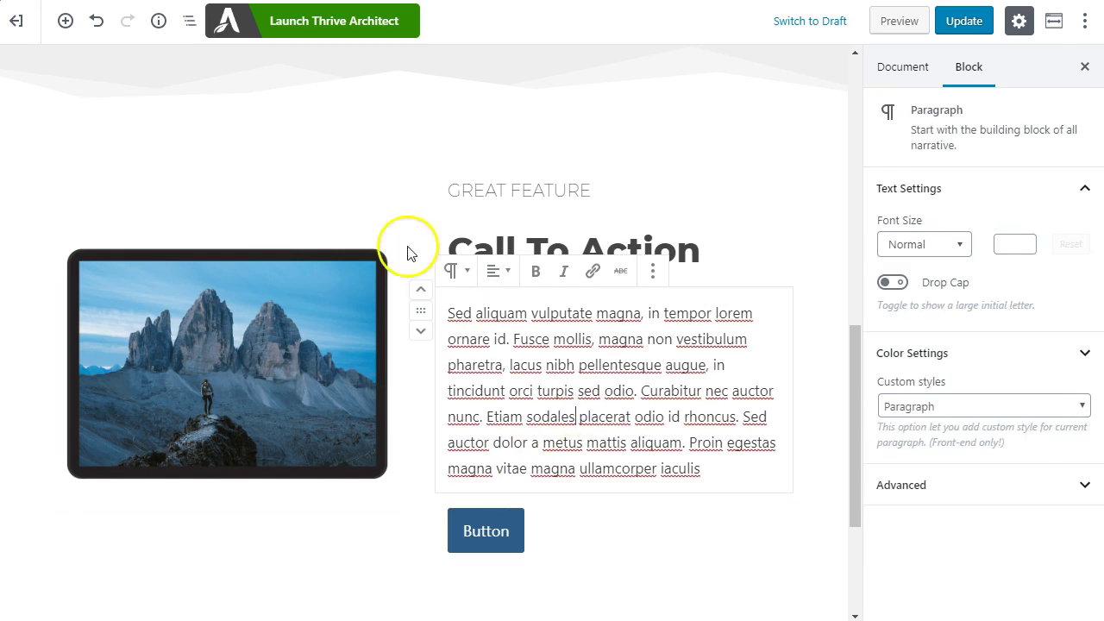
pyautogui.click(187, 31)
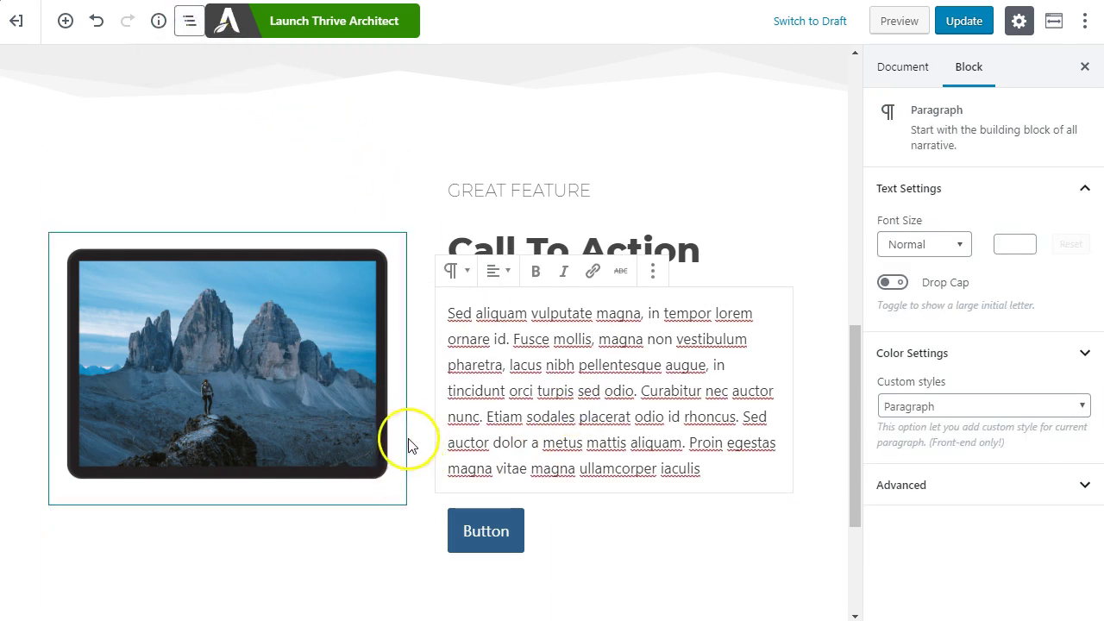
pyautogui.click(186, 29)
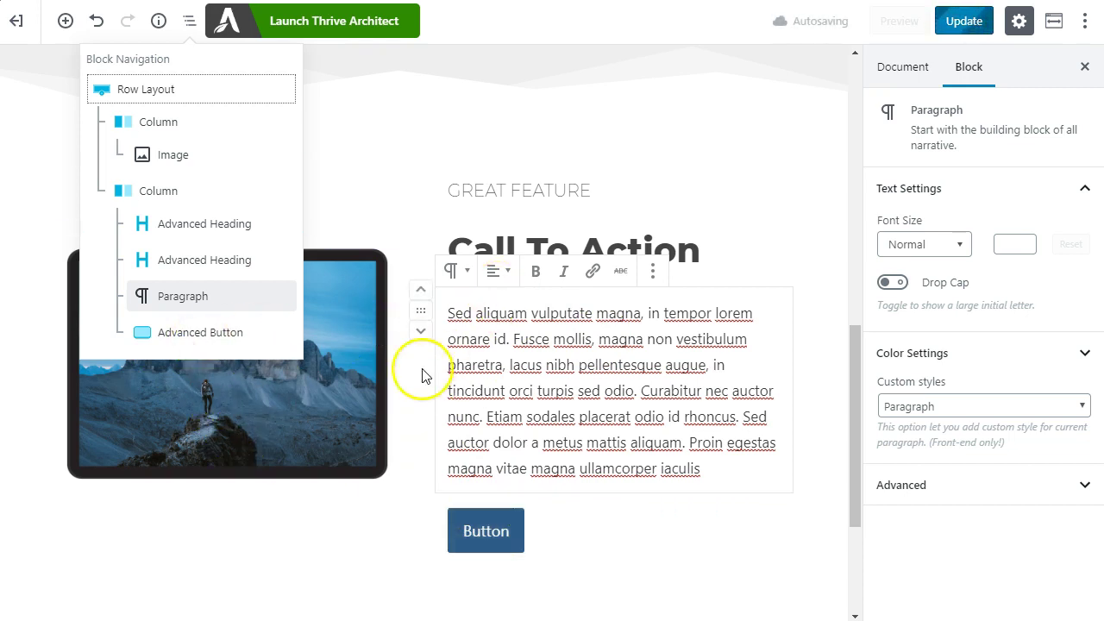
pyautogui.click(553, 371)
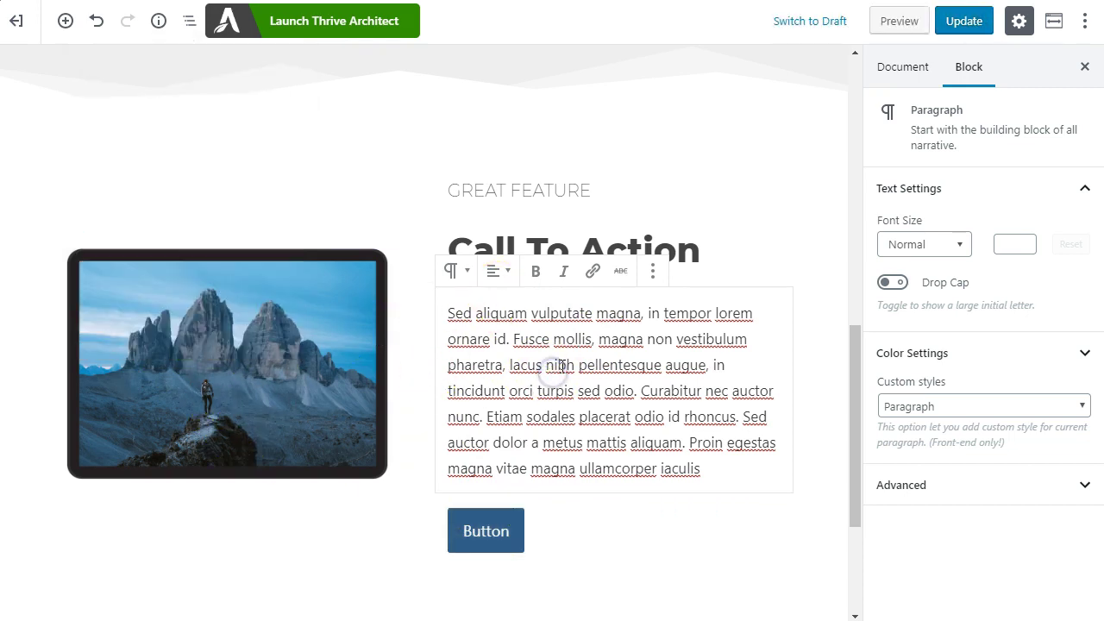
pyautogui.scroll(3, 651, 241)
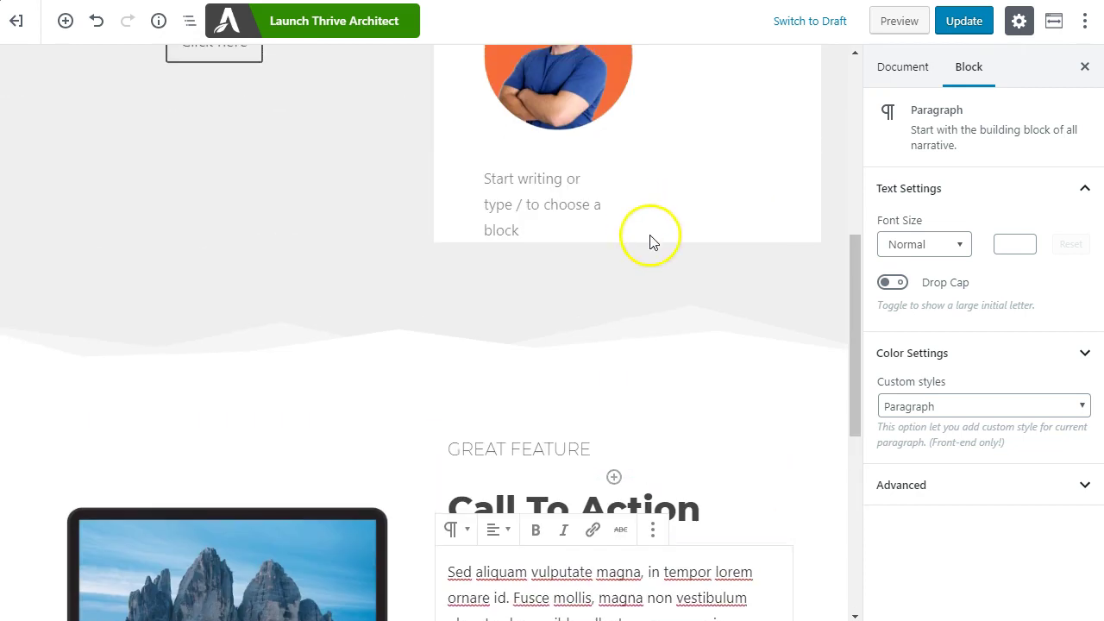
# - Update the page and review the published version down to the call-to-action section
pyautogui.click(964, 25)
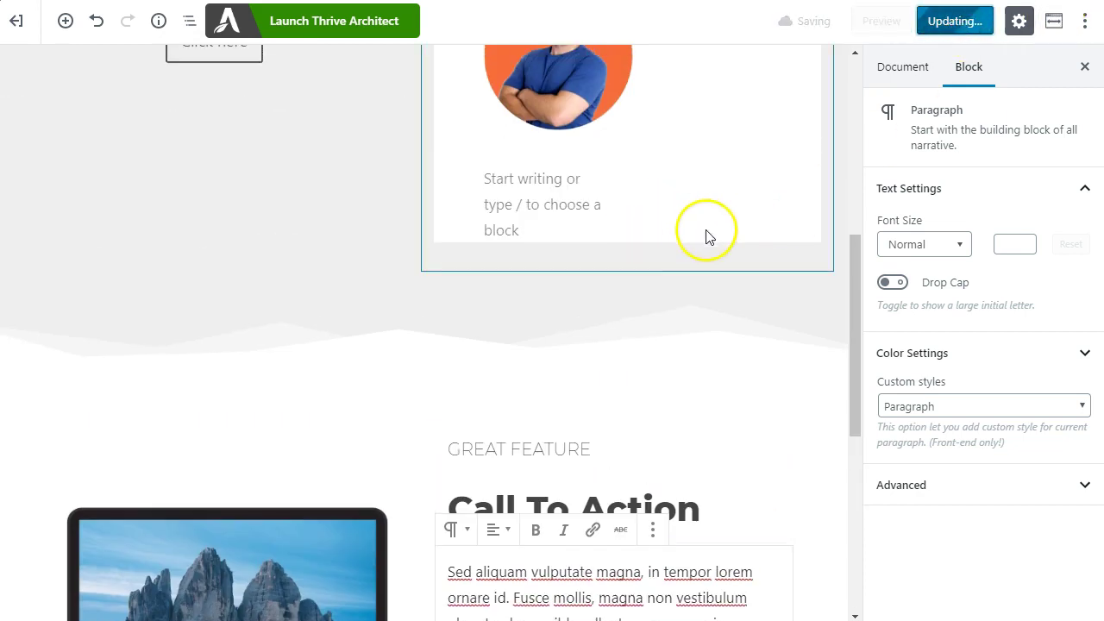
pyautogui.scroll(-2, 619, 316)
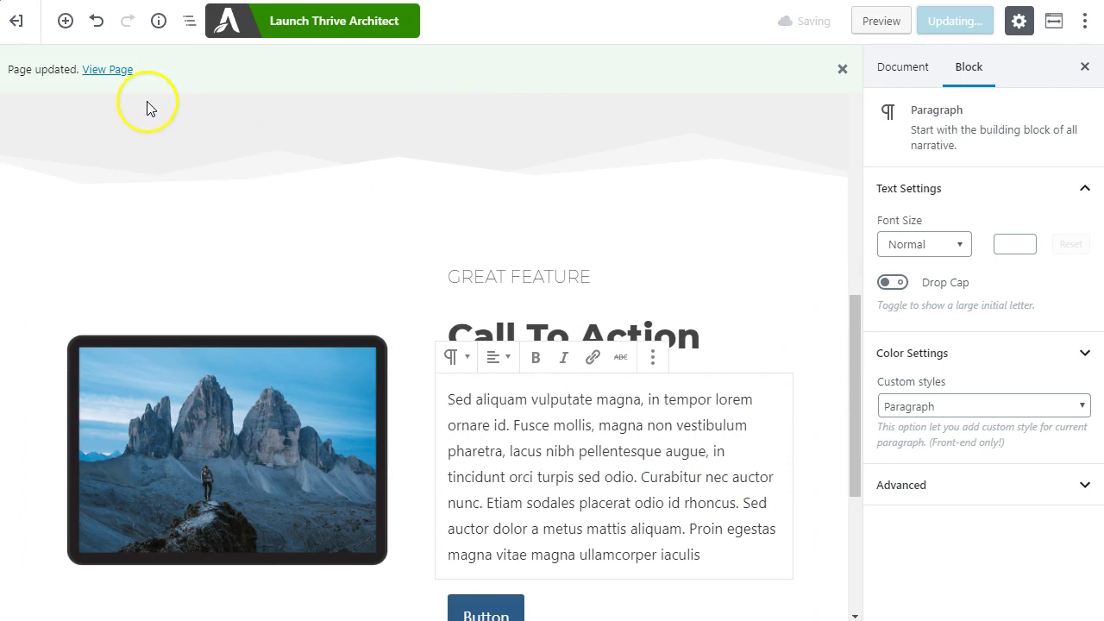
pyautogui.click(114, 72)
pyautogui.scroll(-2, 612, 298)
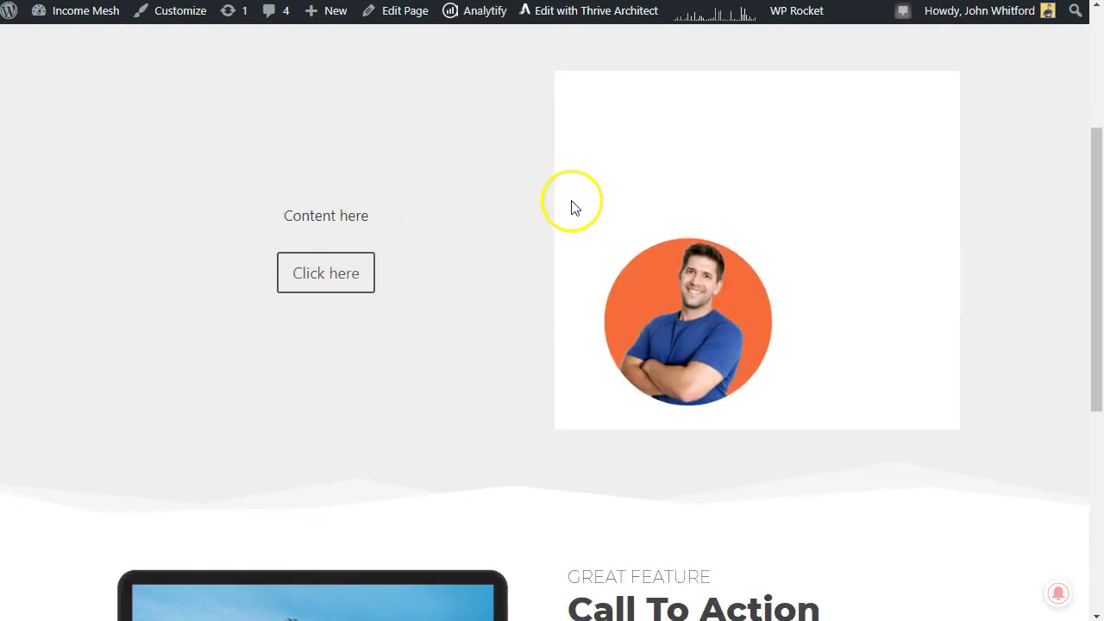
pyautogui.scroll(-5, 574, 207)
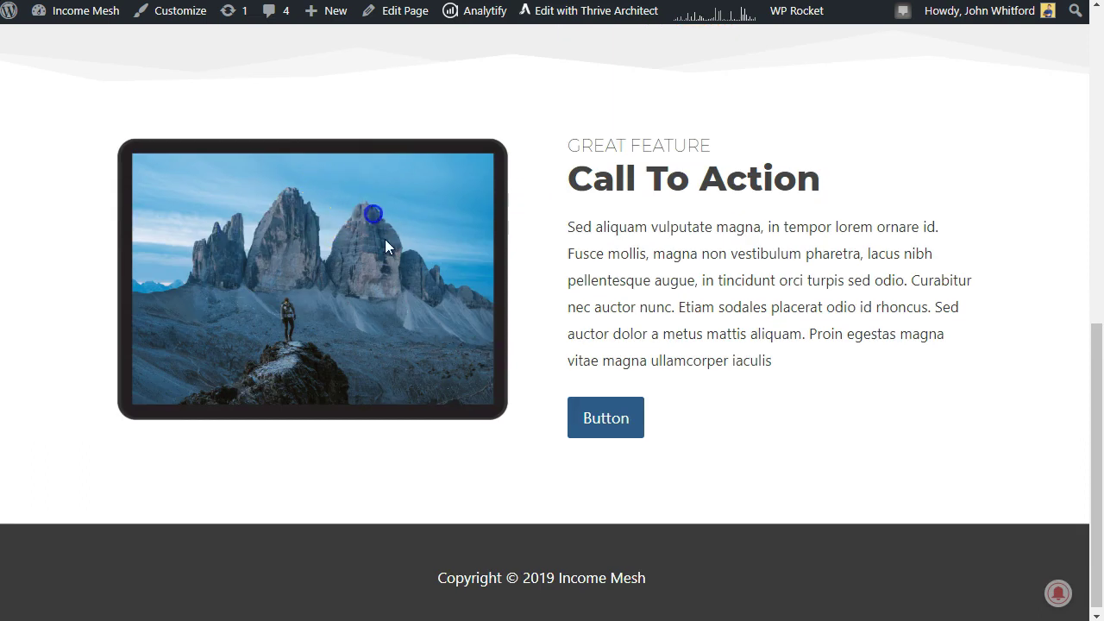
pyautogui.moveTo(562, 143); pyautogui.dragTo(626, 146)
pyautogui.click(742, 149)
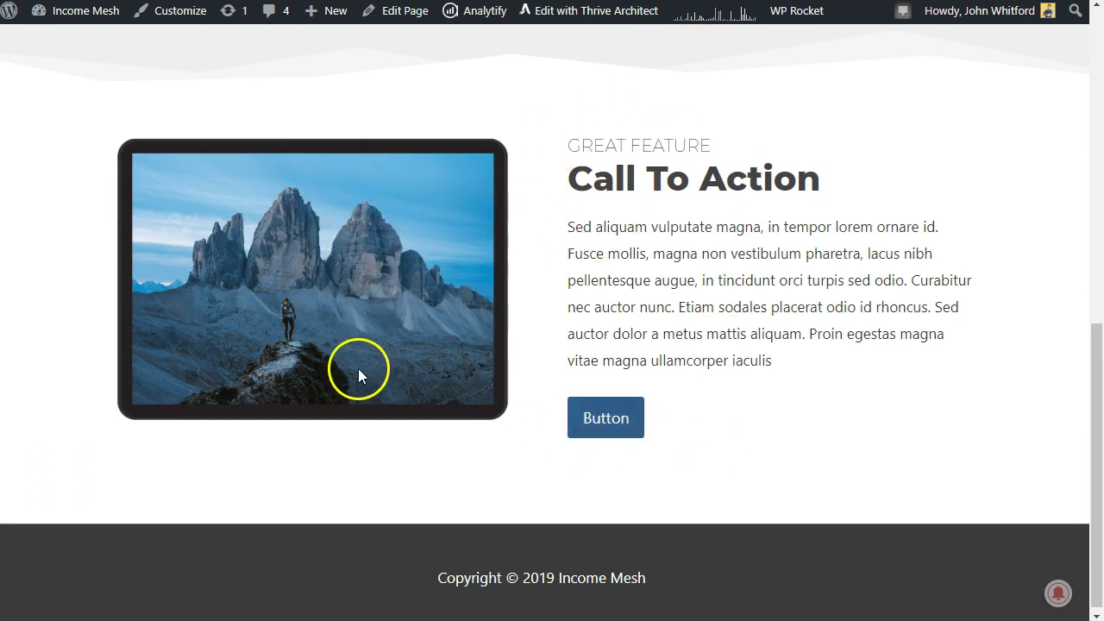
pyautogui.click(363, 322)
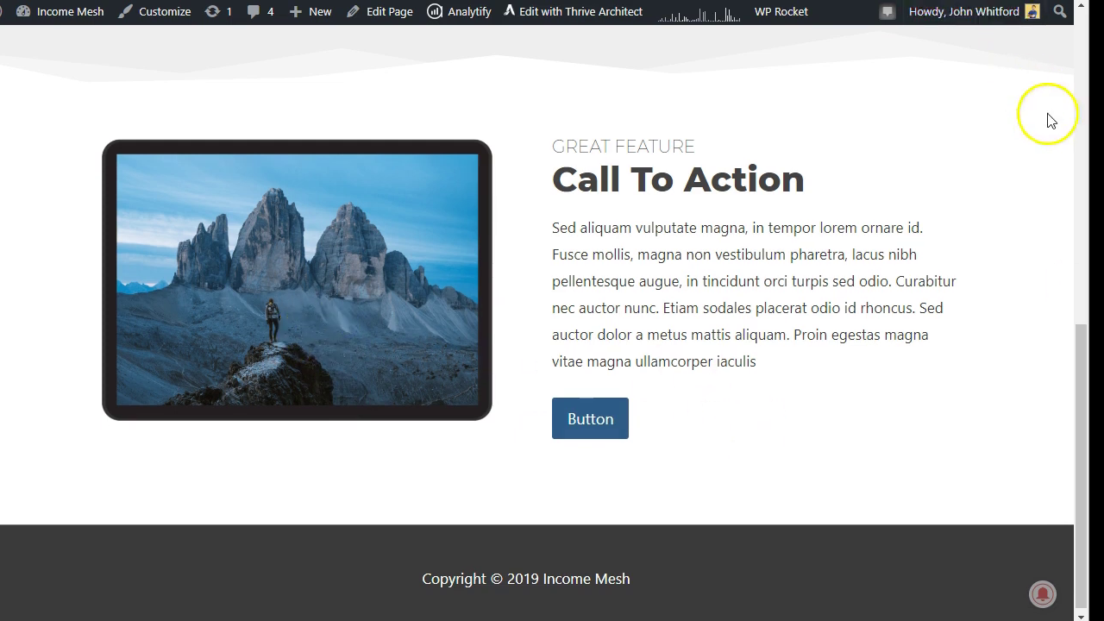
# - Narrow the browser window to about tablet width and check how the published page's rows and call-to-action content stack
pyautogui.moveTo(1091, 163); pyautogui.dragTo(707, 208)
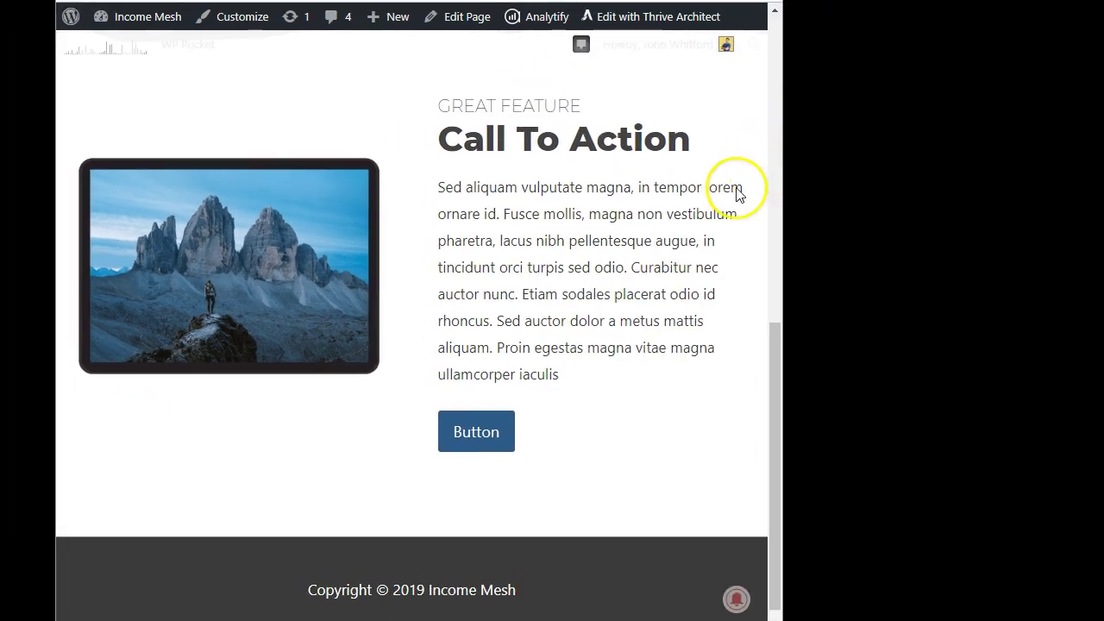
pyautogui.scroll(2, 681, 217)
pyautogui.scroll(-1, 740, 250)
pyautogui.moveTo(783, 243); pyautogui.dragTo(663, 253)
pyautogui.scroll(-5, 613, 256)
pyautogui.scroll(3, 579, 197)
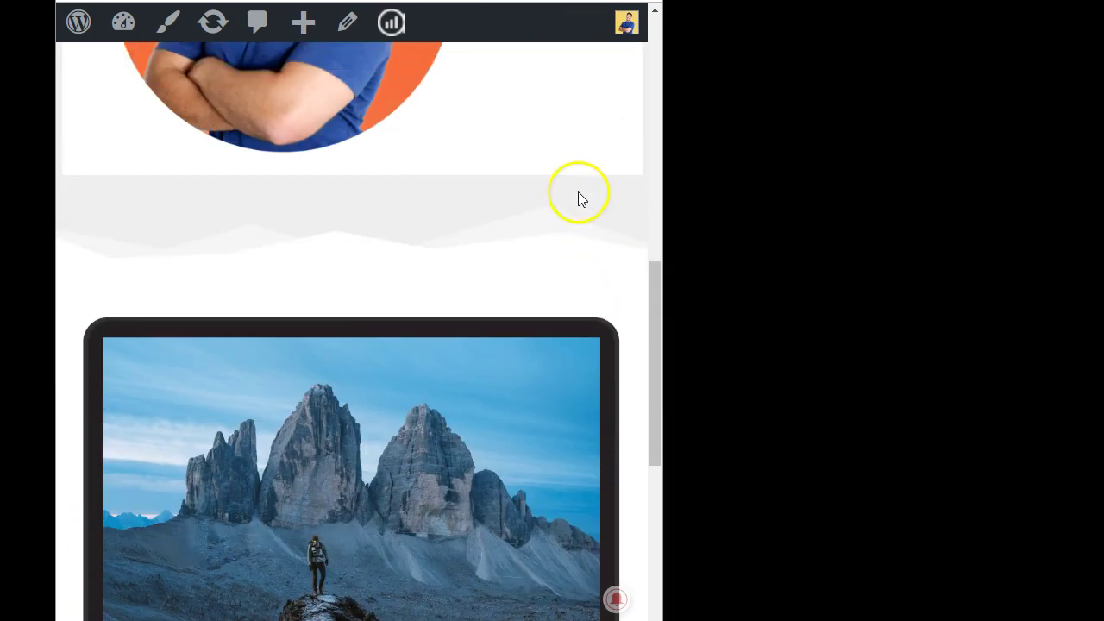
pyautogui.scroll(-3, 570, 184)
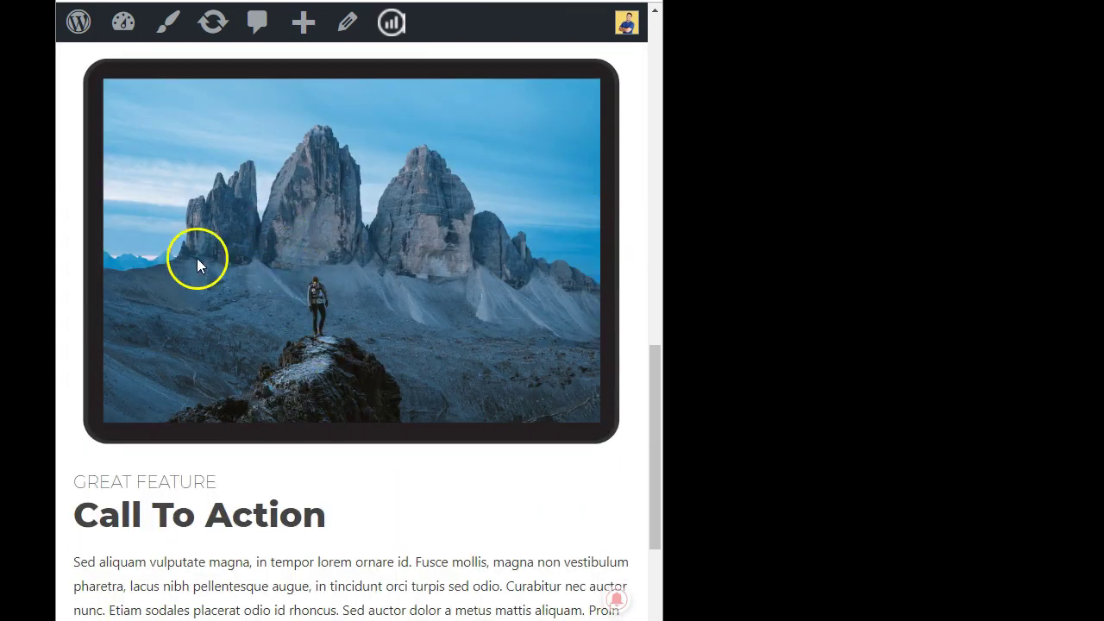
pyautogui.scroll(-2, 383, 269)
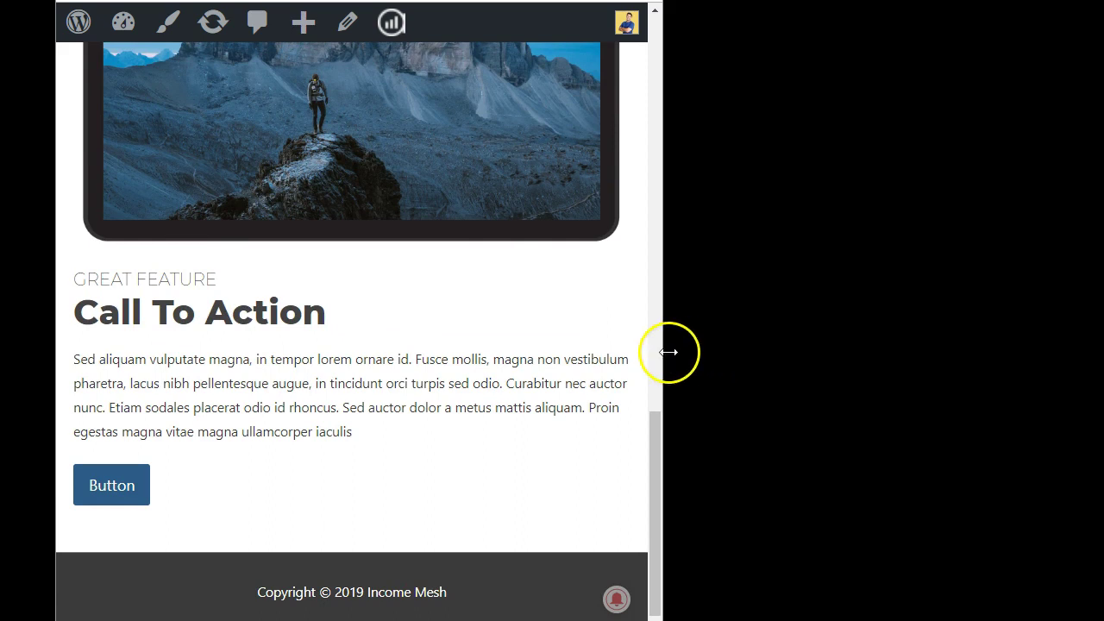
# - Check the reloaded page at phone width, restore the wide browser window and return to the page editor
pyautogui.moveTo(669, 352); pyautogui.dragTo(385, 360)
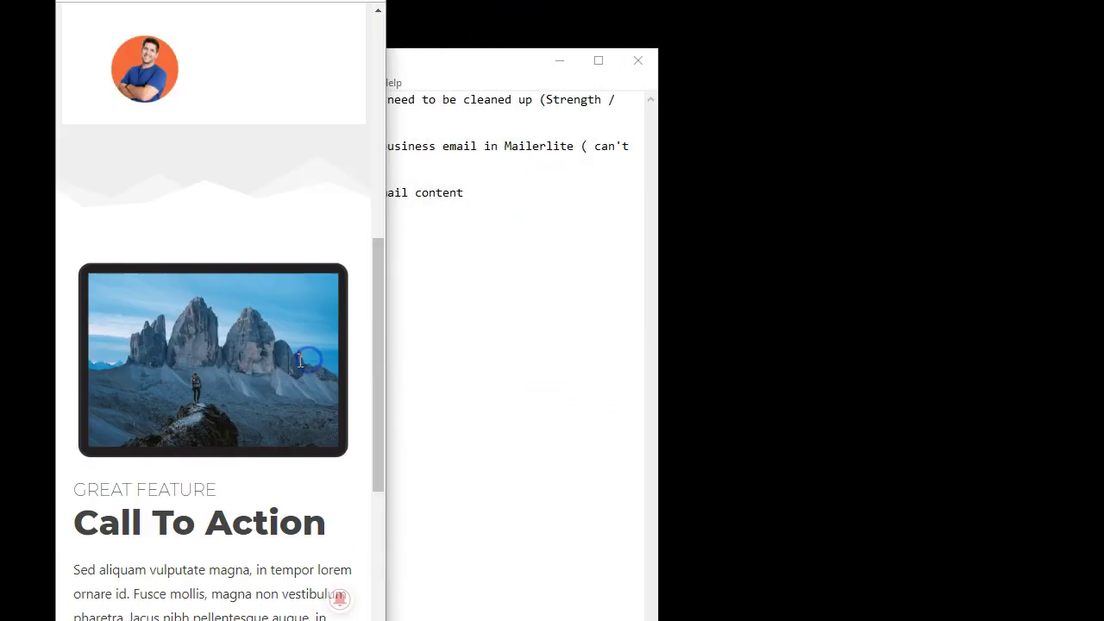
pyautogui.scroll(1, 300, 360)
pyautogui.scroll(-1, 288, 367)
pyautogui.press('F5')
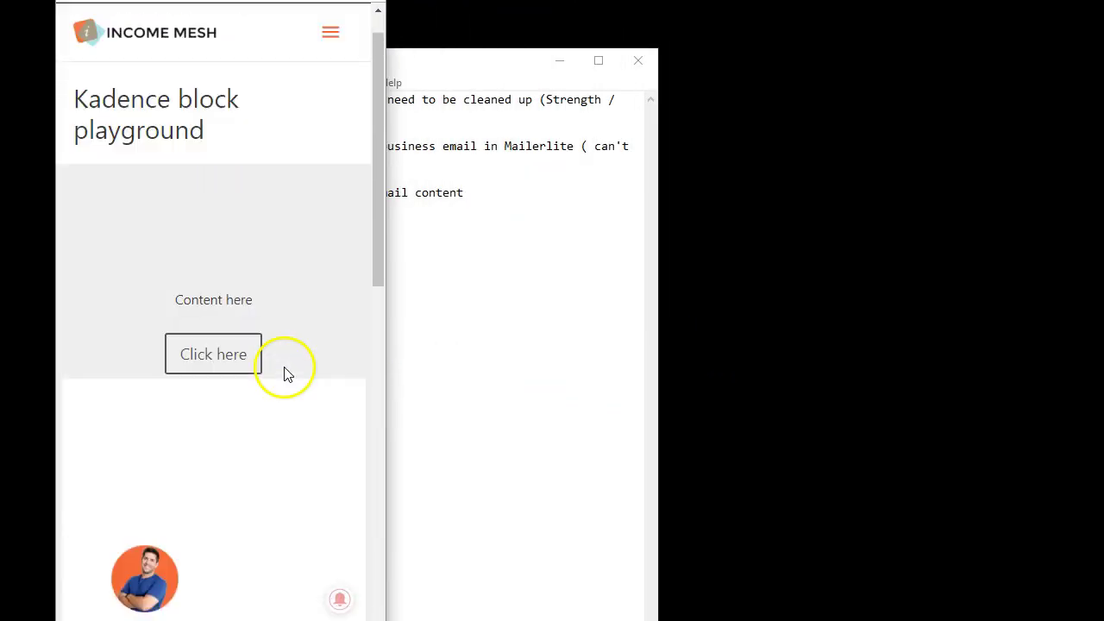
pyautogui.scroll(-2, 287, 375)
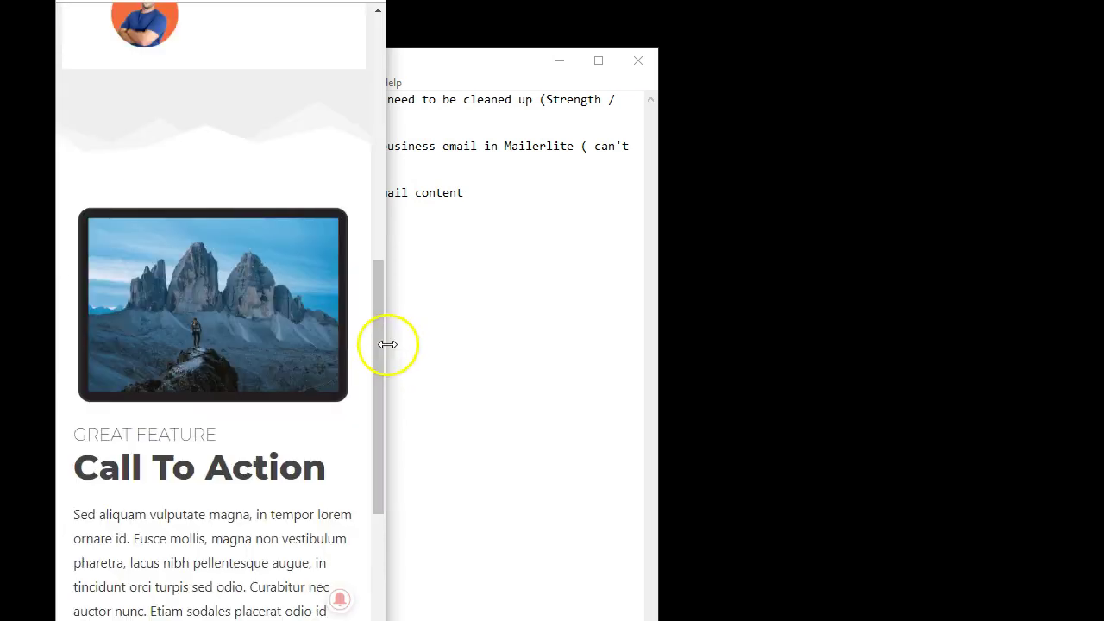
pyautogui.moveTo(382, 345); pyautogui.dragTo(1101, 330)
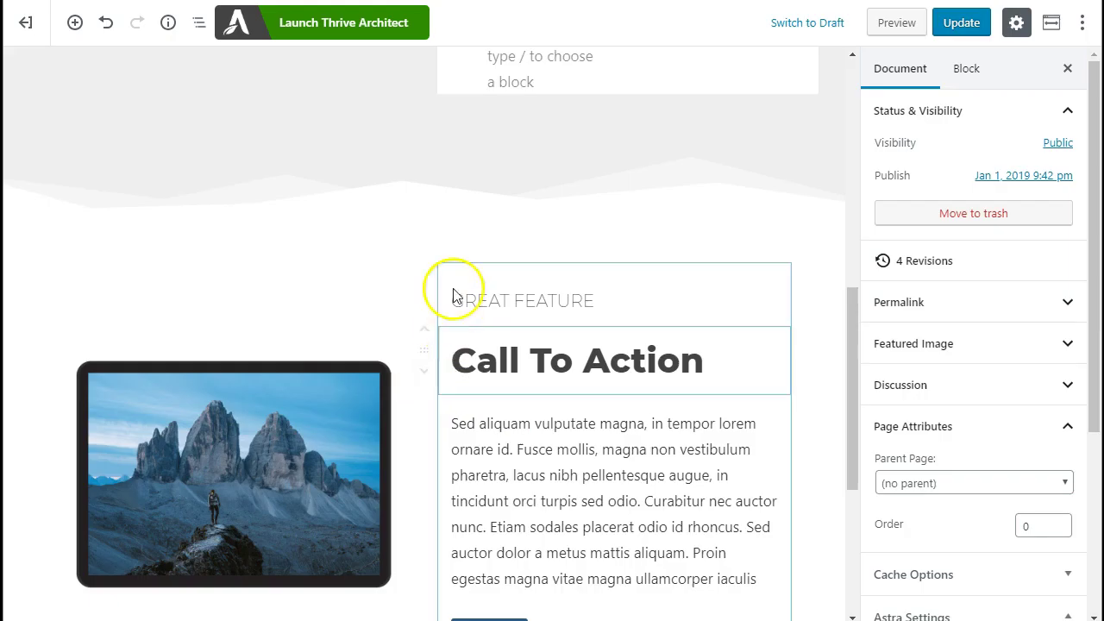
# - Insert a third Row Layout block in the empty space below the call-to-action row
pyautogui.scroll(-4, 437, 299)
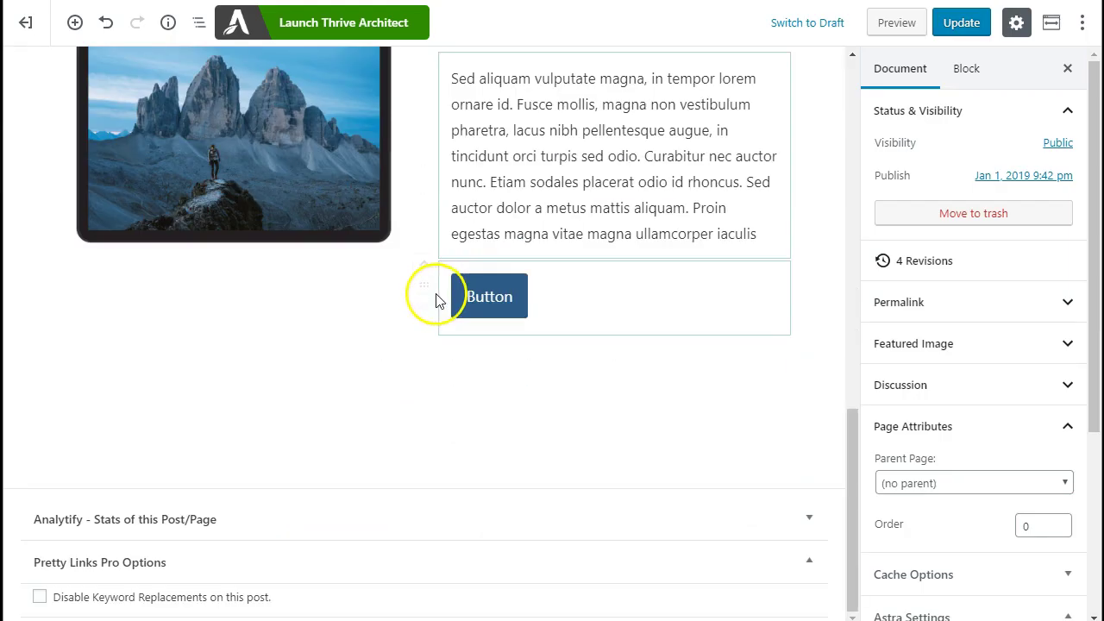
pyautogui.click(399, 425)
pyautogui.write('/r')
pyautogui.press('Return')
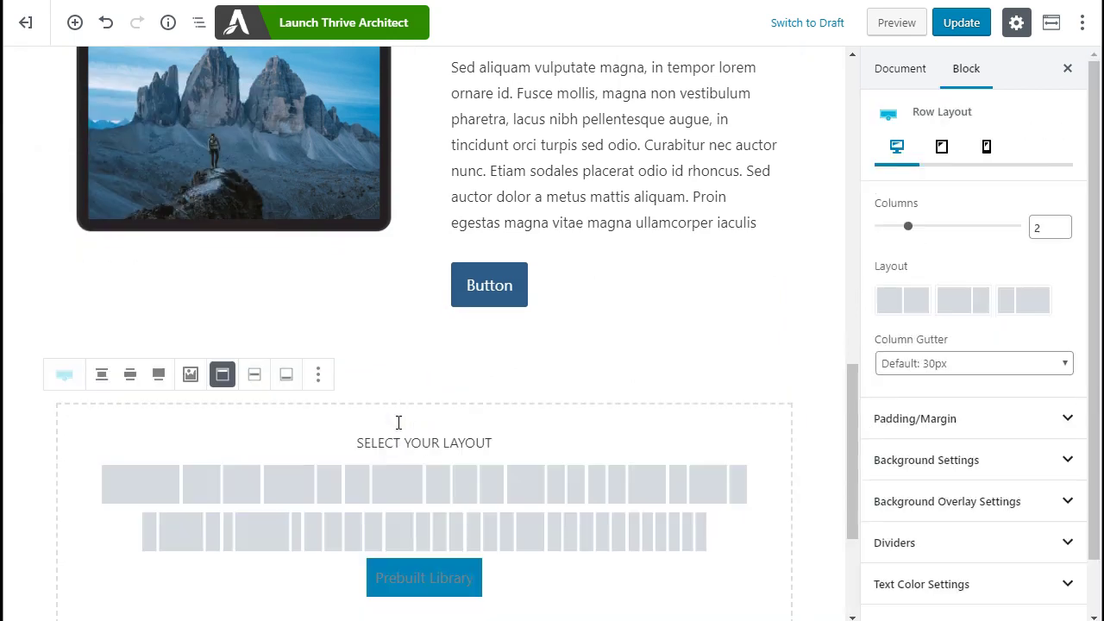
# - Fill the new row with the Kadence Themes tabs template from the Prebuilt Library
pyautogui.click(407, 574)
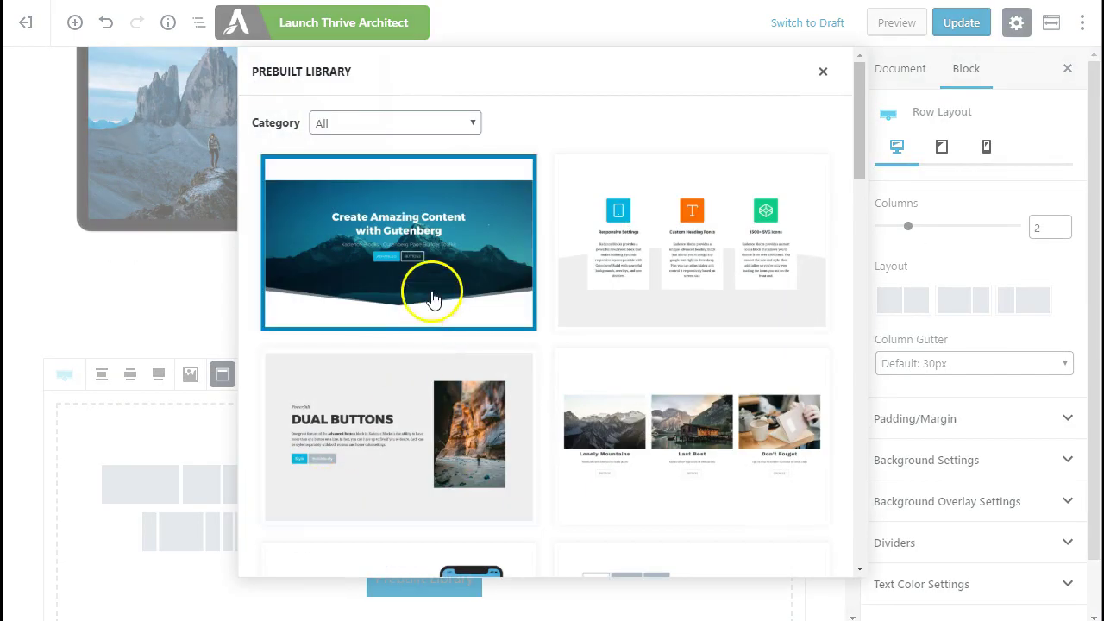
pyautogui.scroll(-2, 458, 282)
pyautogui.scroll(2, 458, 282)
pyautogui.scroll(-4, 458, 280)
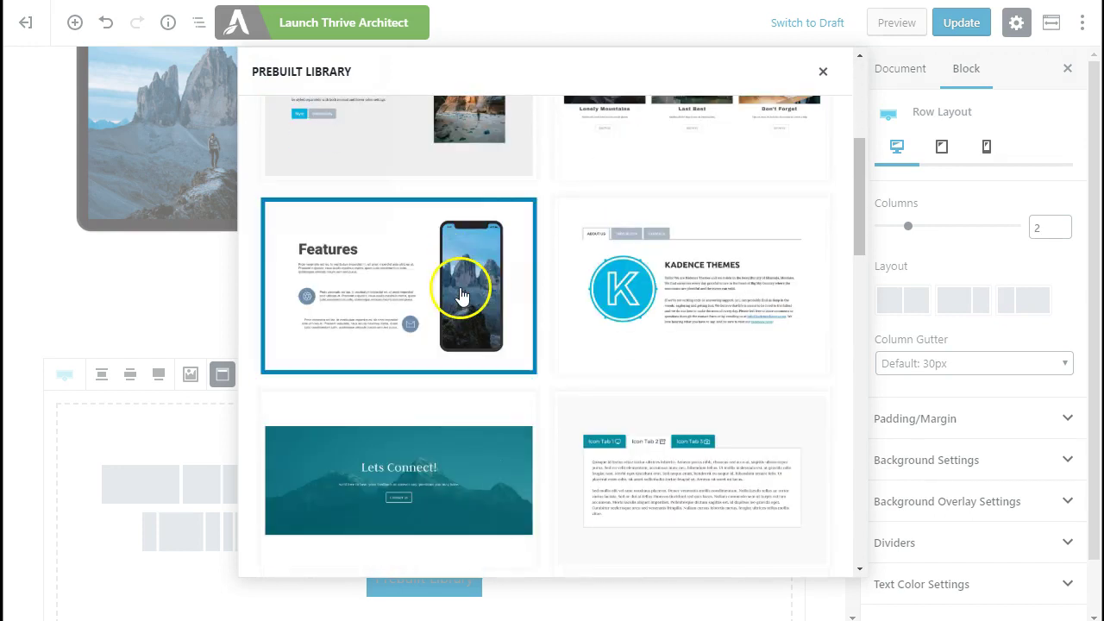
pyautogui.scroll(-2, 634, 310)
pyautogui.scroll(2, 617, 302)
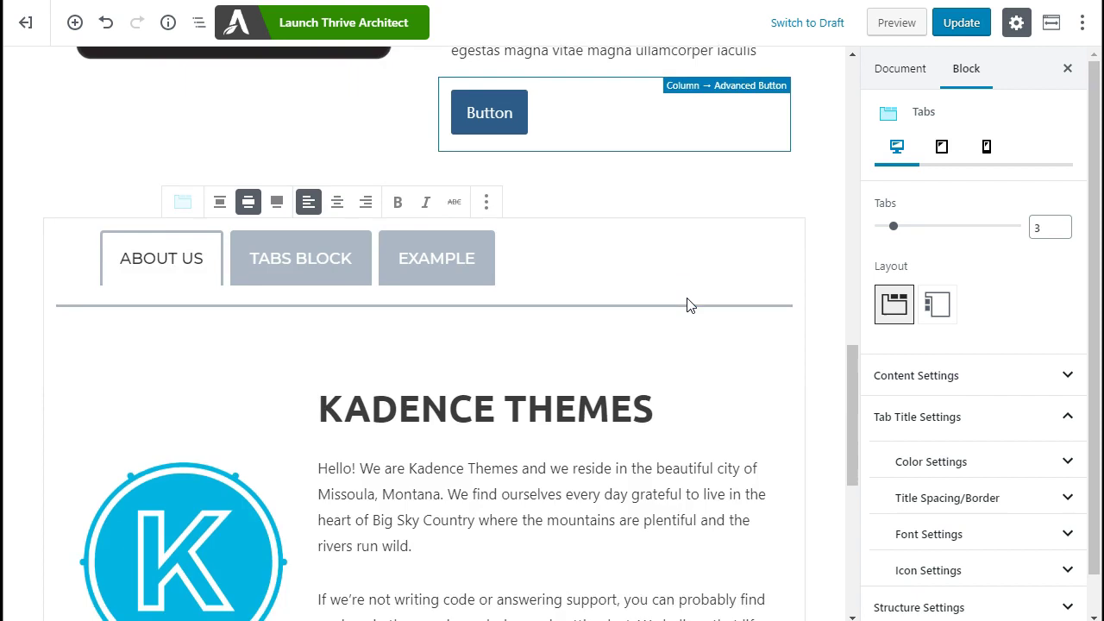
# - Examine the content of the About Us, Tabs Block and Example tabs in the inserted Tabs block
pyautogui.click(313, 267)
pyautogui.click(450, 266)
pyautogui.scroll(-3, 451, 264)
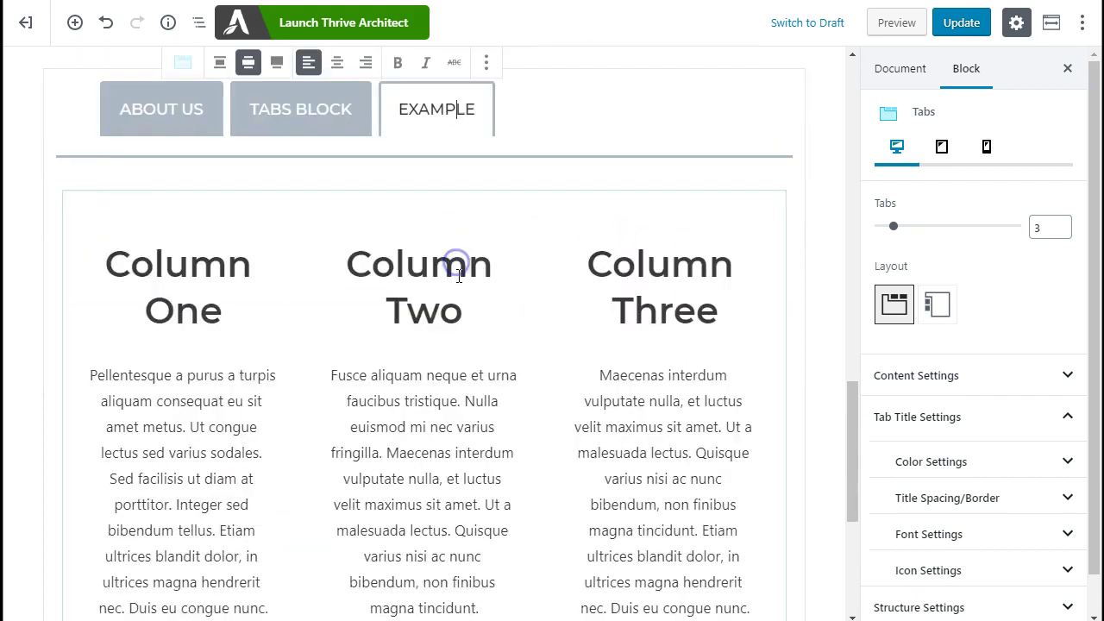
pyautogui.scroll(2, 399, 249)
pyautogui.scroll(1, 399, 250)
pyautogui.click(291, 259)
pyautogui.click(165, 255)
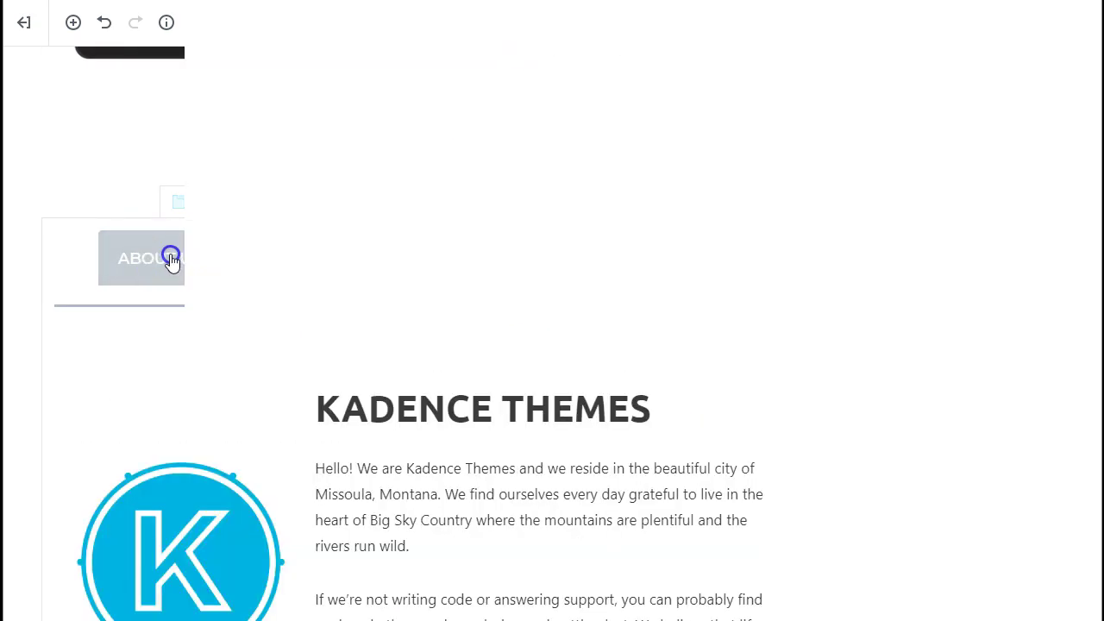
pyautogui.click(280, 261)
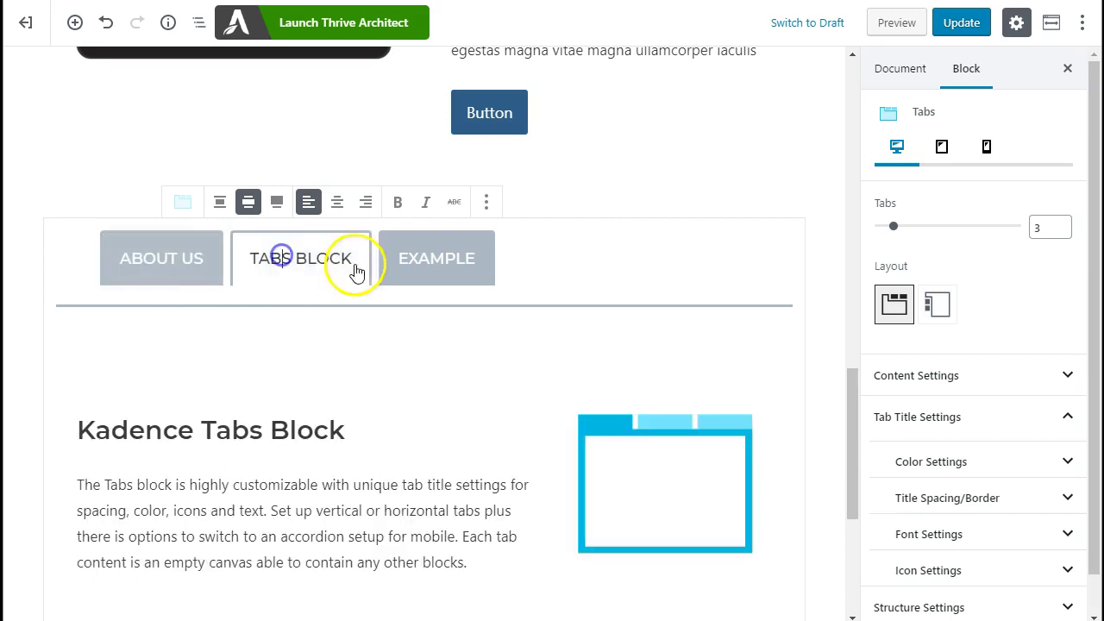
pyautogui.click(426, 259)
pyautogui.scroll(-3, 425, 291)
pyautogui.scroll(-1, 424, 290)
pyautogui.scroll(1, 401, 328)
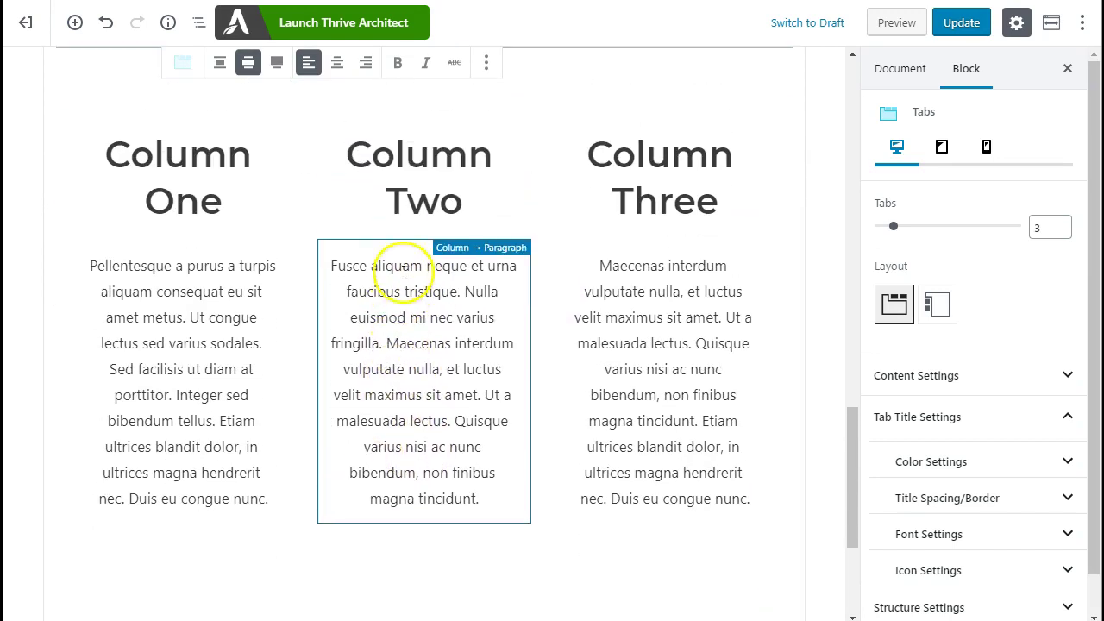
# - Try the H3 tag and left alignment on the Column Two heading, and restore H2 and centre alignment
pyautogui.click(428, 187)
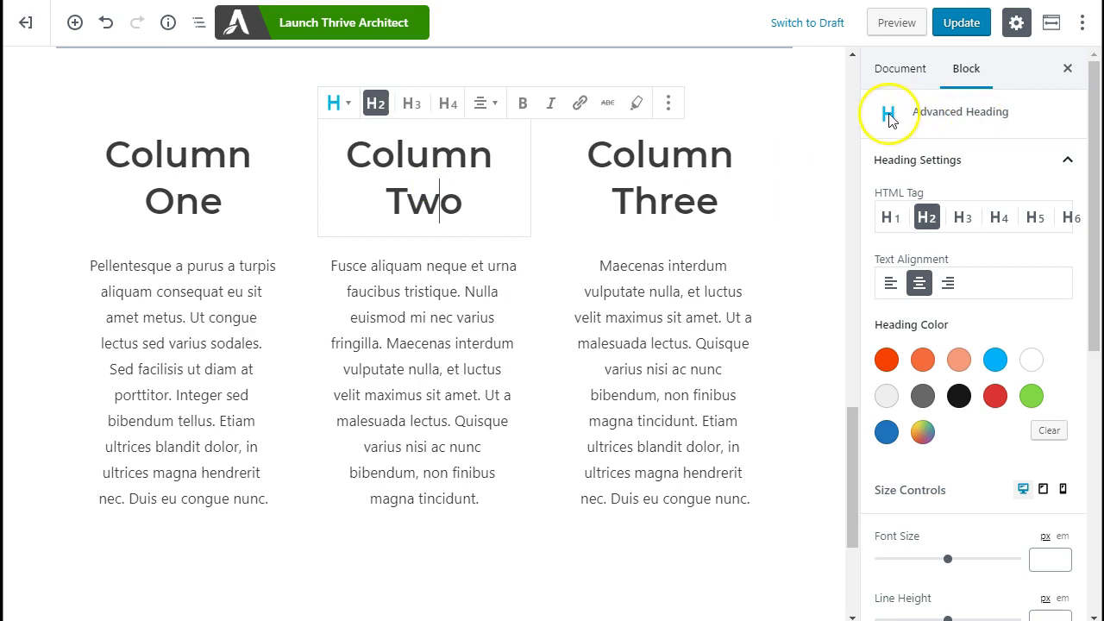
pyautogui.click(966, 220)
pyautogui.click(925, 219)
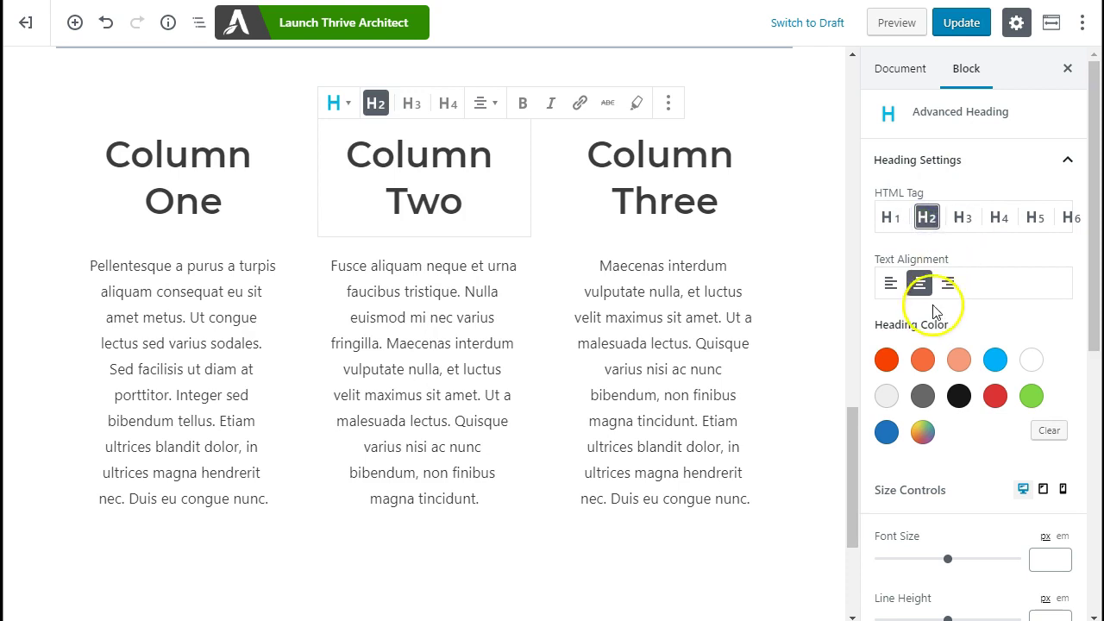
pyautogui.click(891, 283)
pyautogui.click(918, 284)
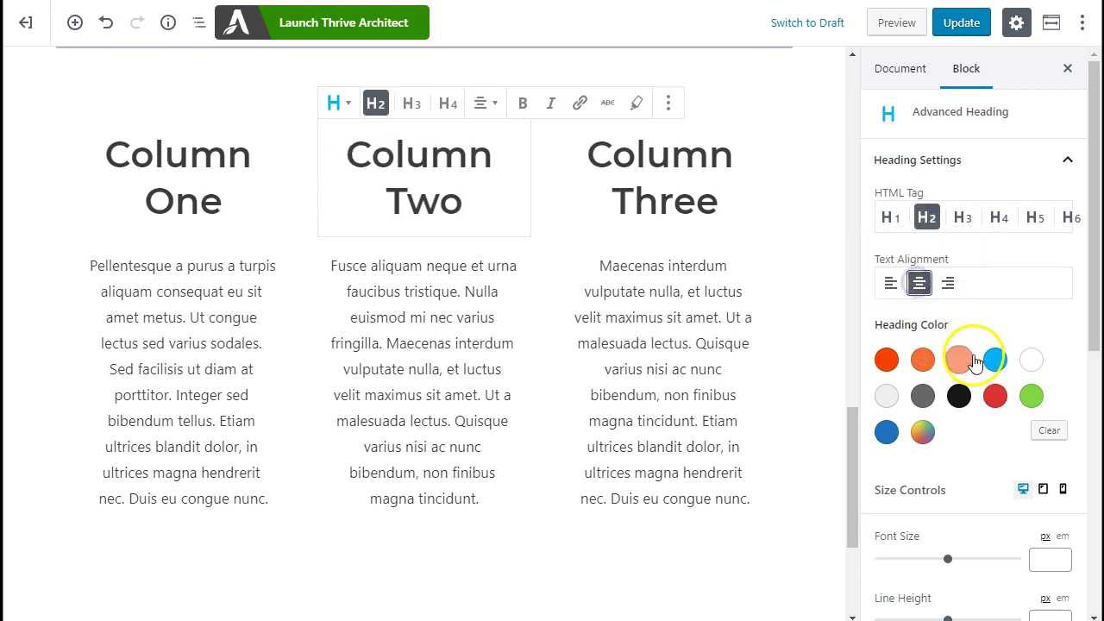
# - Try orange and black as the Column Two heading color, and clear the color
pyautogui.click(920, 362)
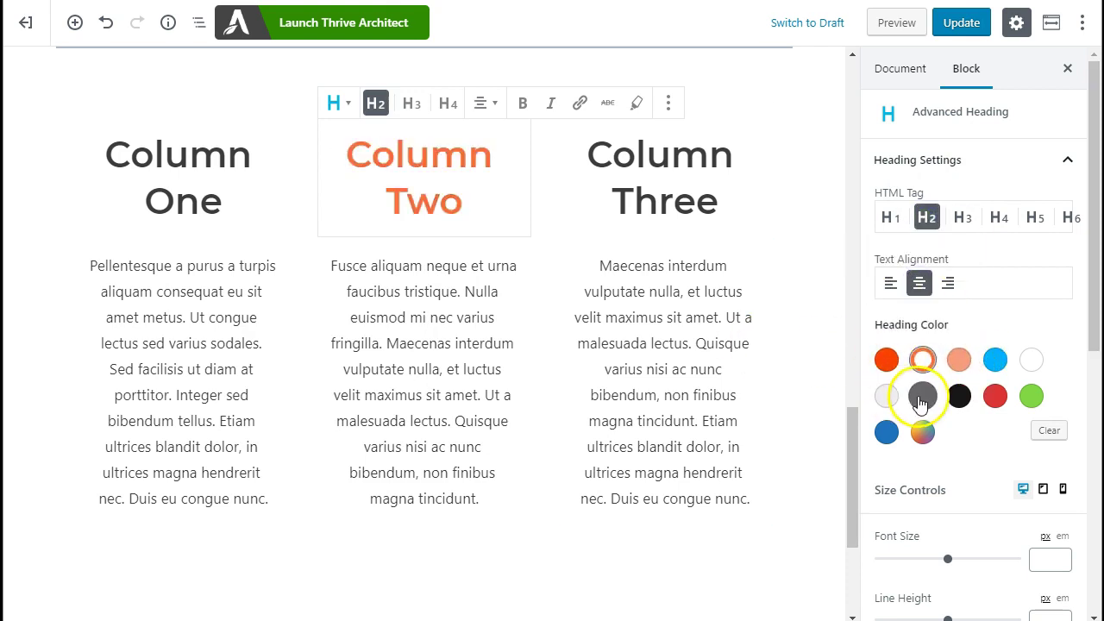
pyautogui.click(959, 396)
pyautogui.click(1049, 429)
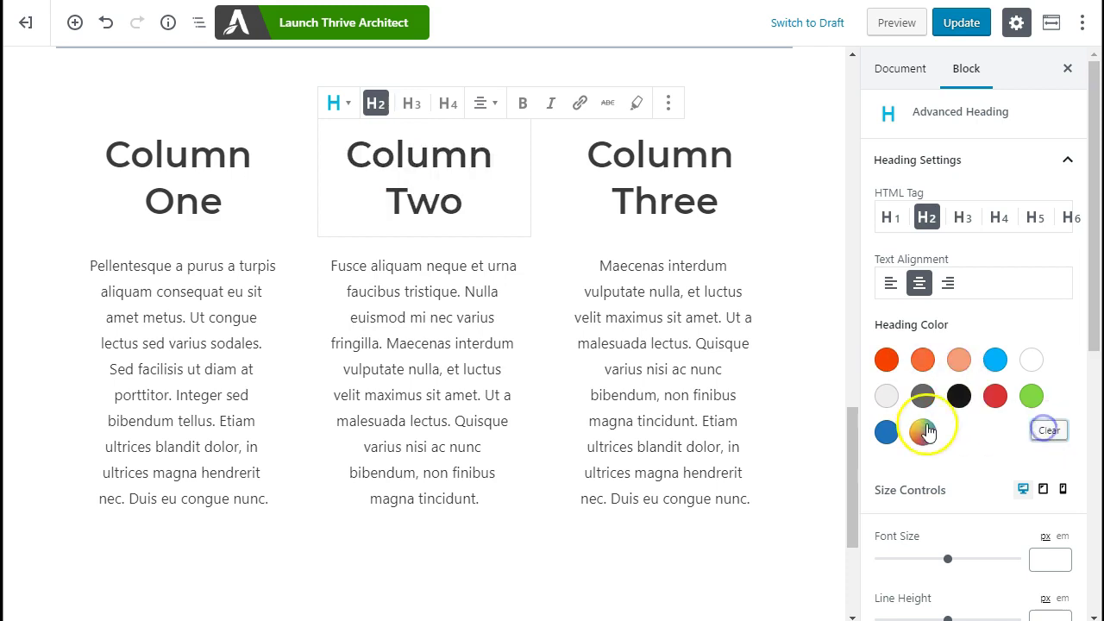
# - Select the Row Layout block containing the call-to-action content through the block navigation, starting from its GREAT FEATURE heading
pyautogui.scroll(-3, 690, 284)
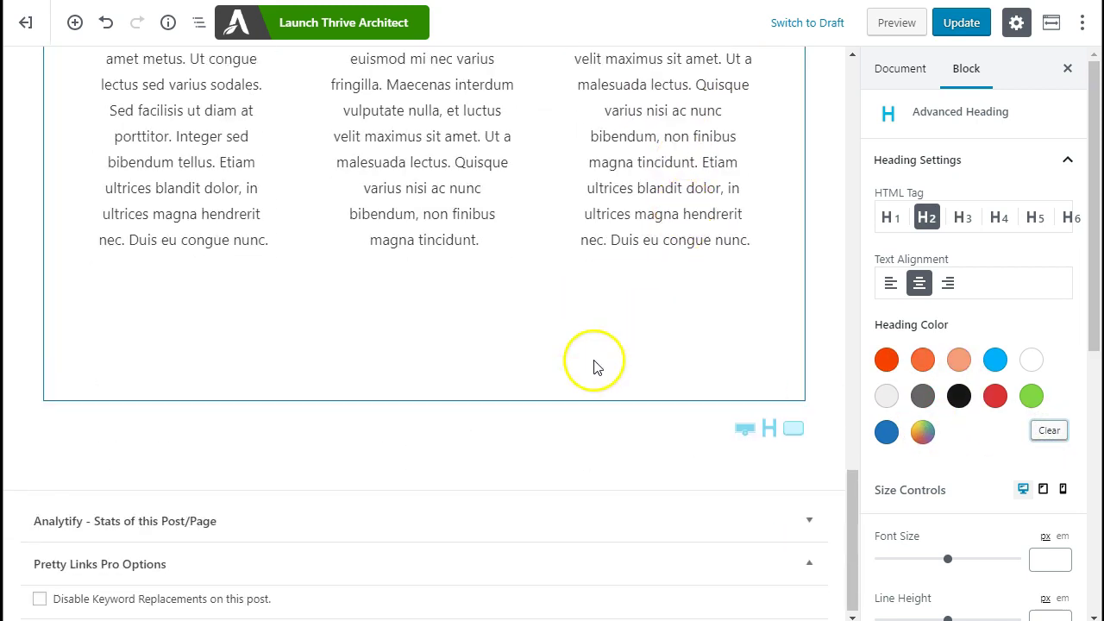
pyautogui.scroll(4, 608, 388)
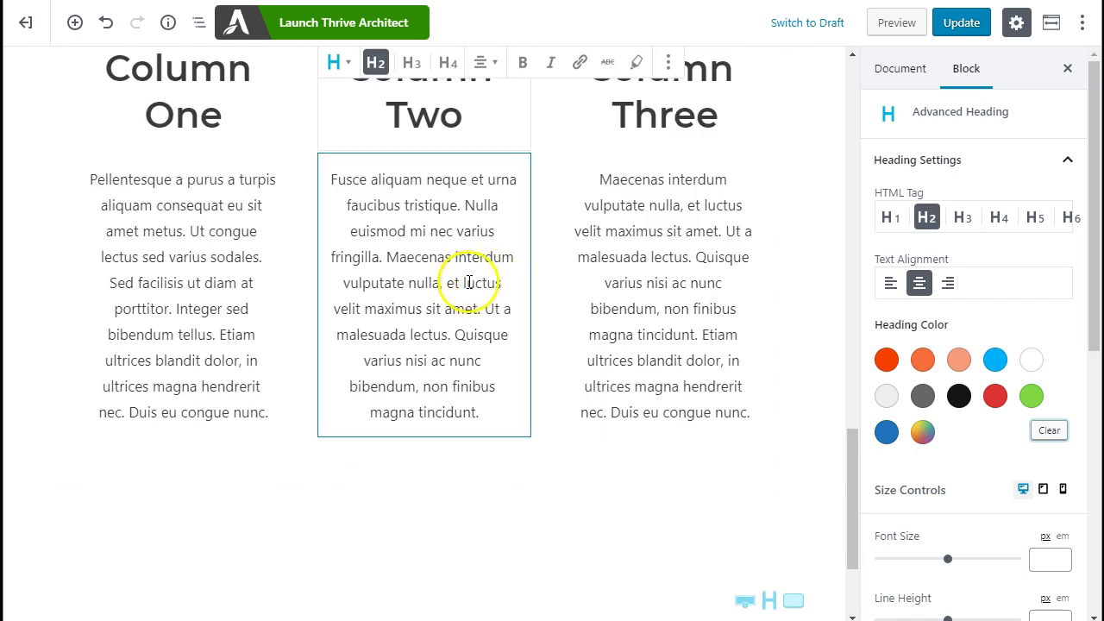
pyautogui.scroll(2, 733, 155)
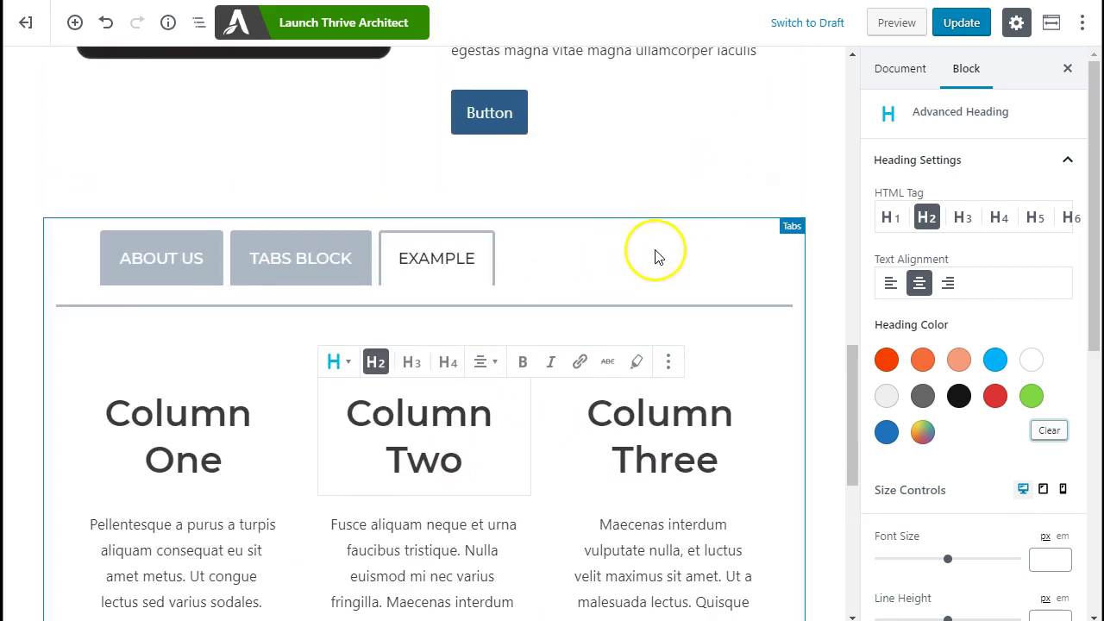
pyautogui.scroll(-2, 609, 234)
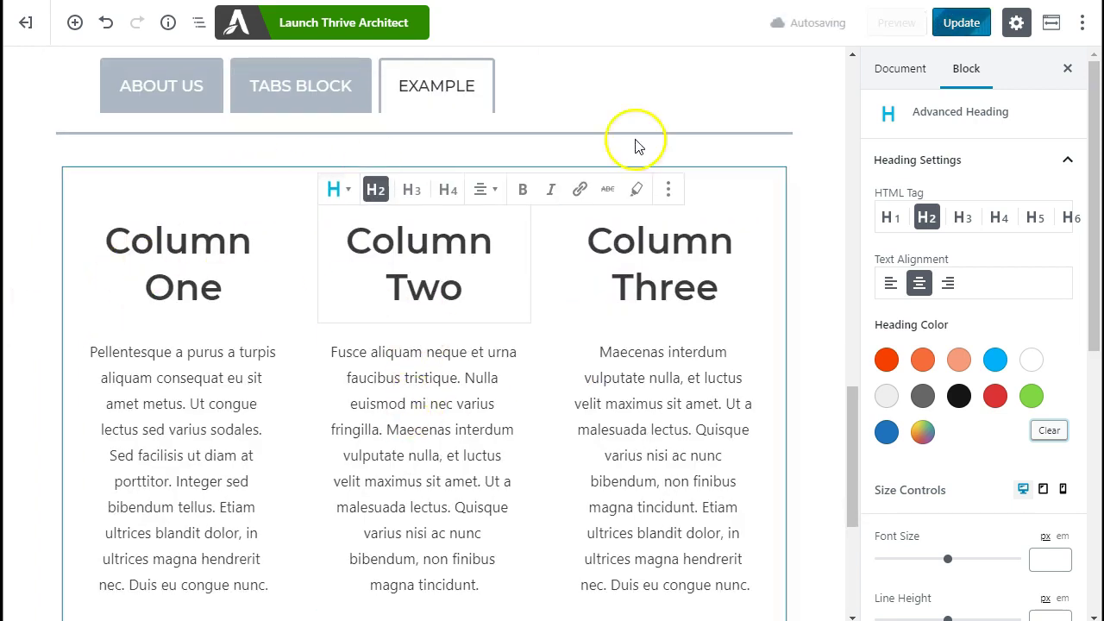
pyautogui.scroll(1, 733, 146)
pyautogui.scroll(6, 733, 147)
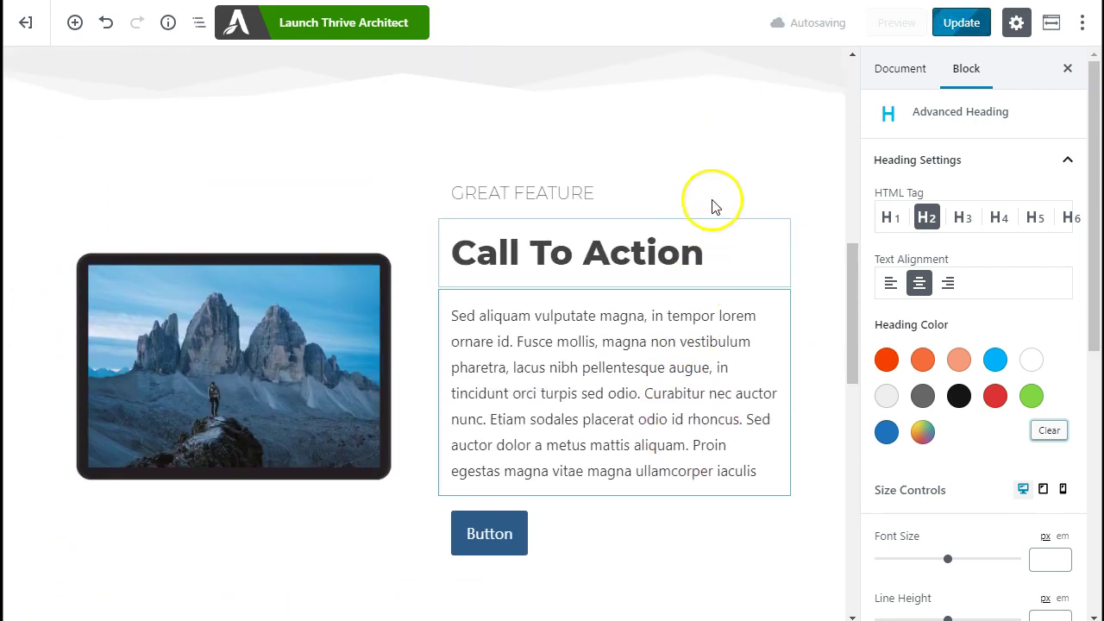
pyautogui.click(759, 206)
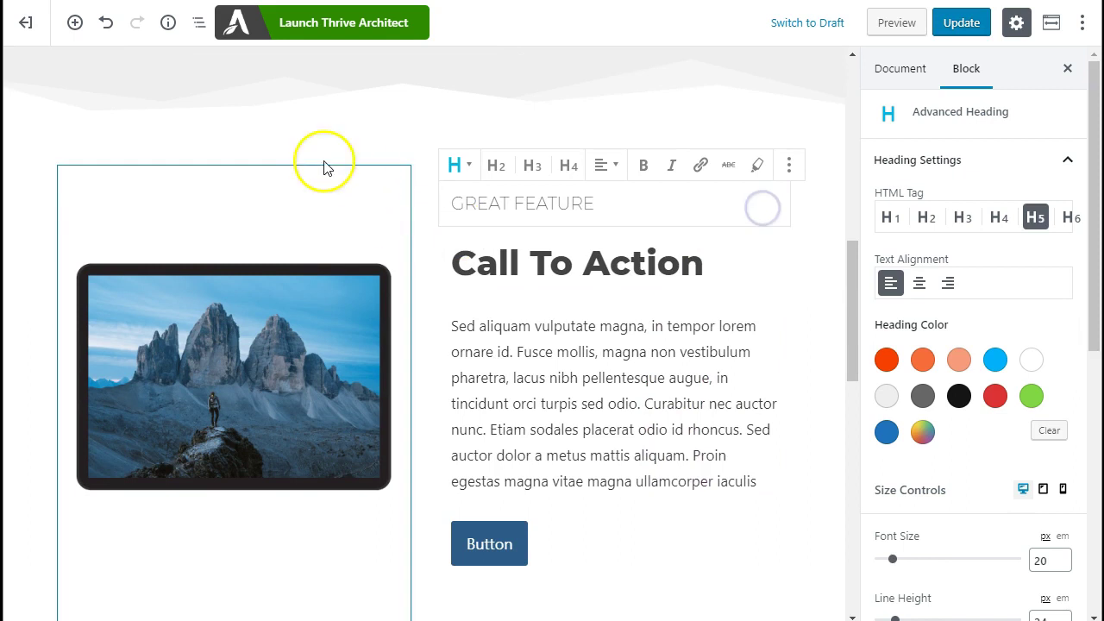
pyautogui.click(198, 23)
pyautogui.click(173, 93)
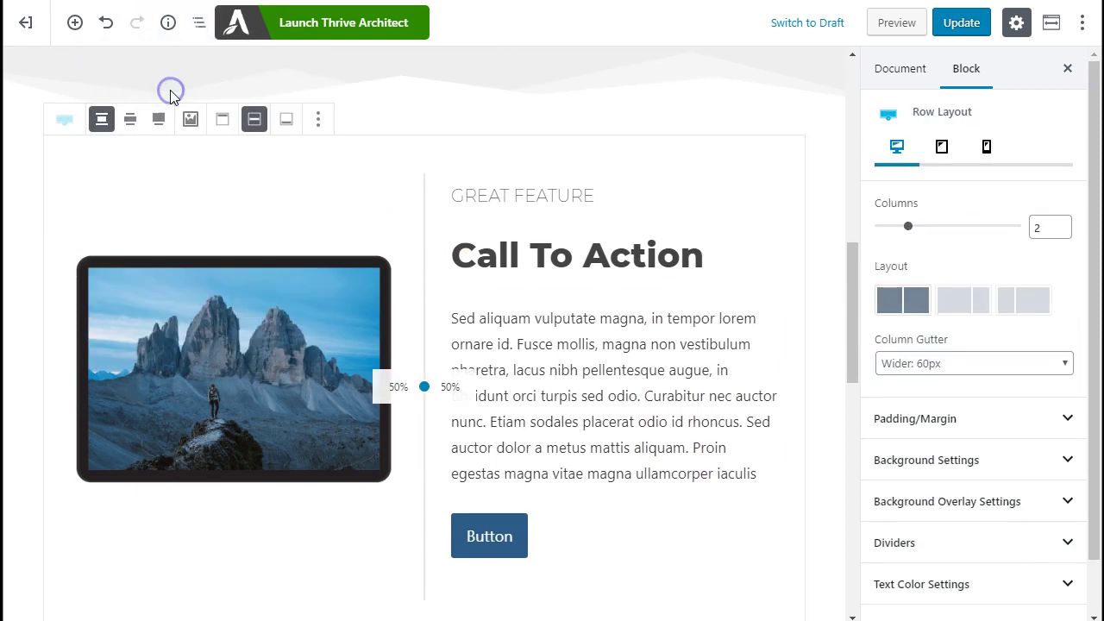
# - Set the call-to-action row's background color to black, update the page and check the row on the live page
pyautogui.click(962, 459)
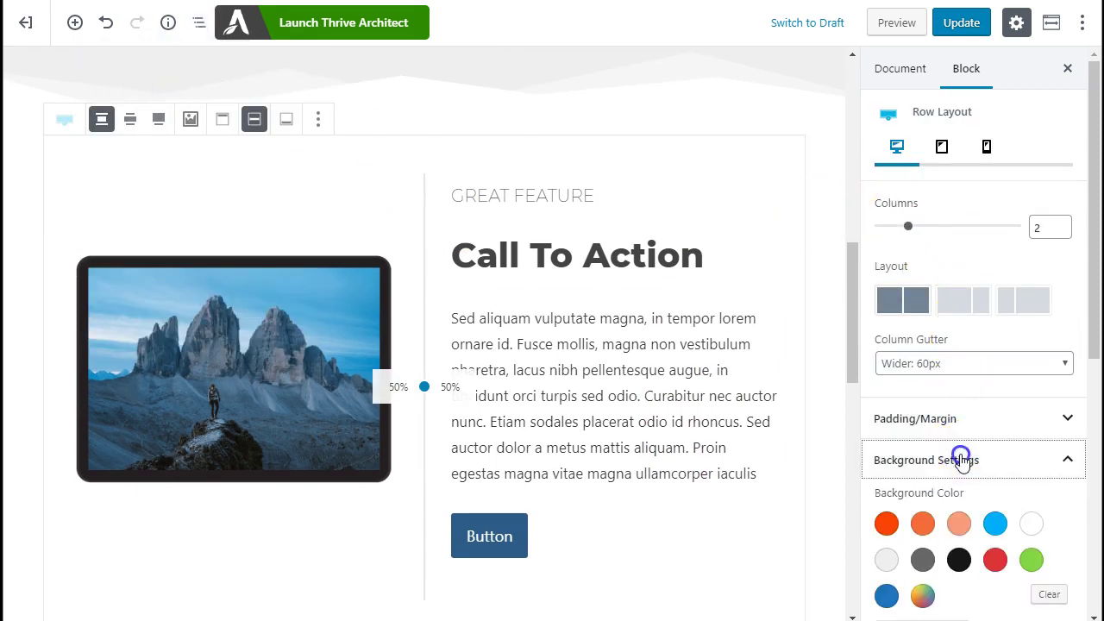
pyautogui.click(957, 560)
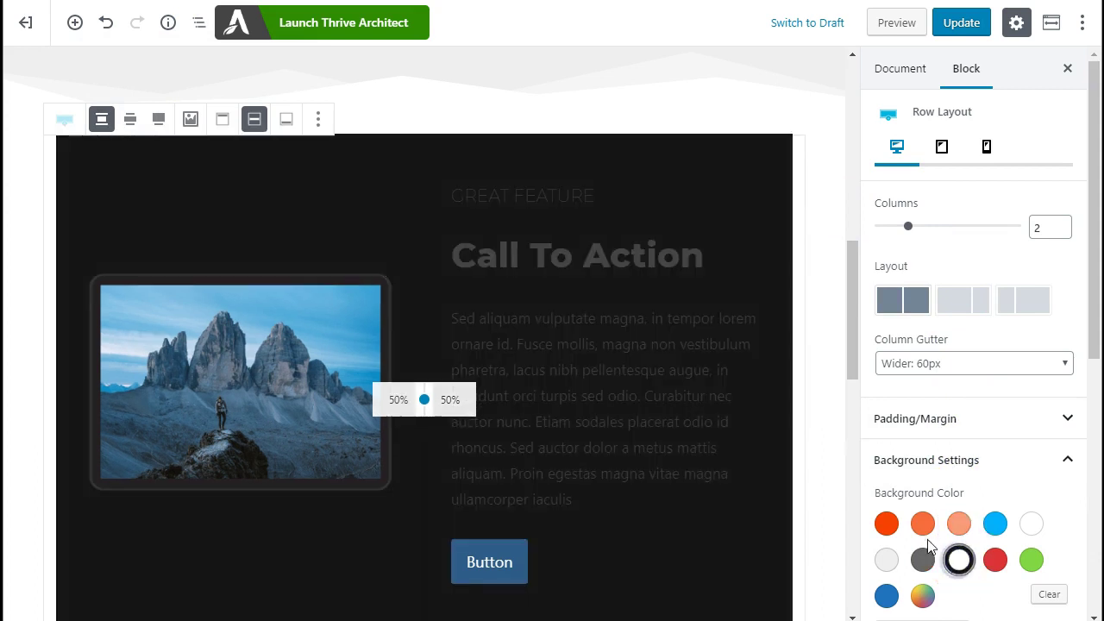
pyautogui.click(961, 22)
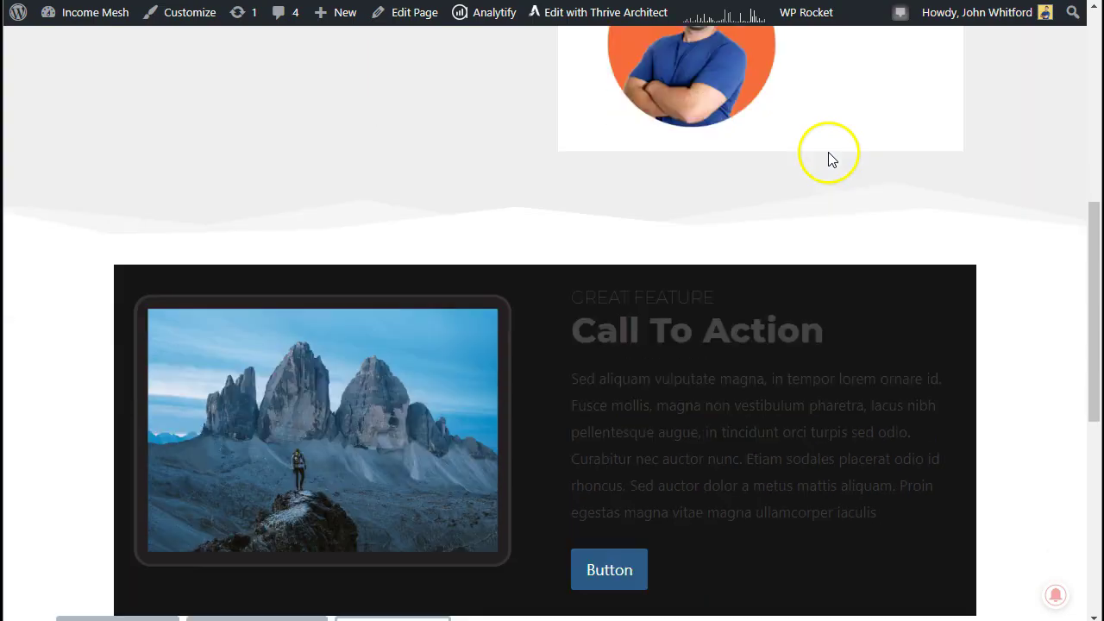
pyautogui.scroll(-2, 828, 155)
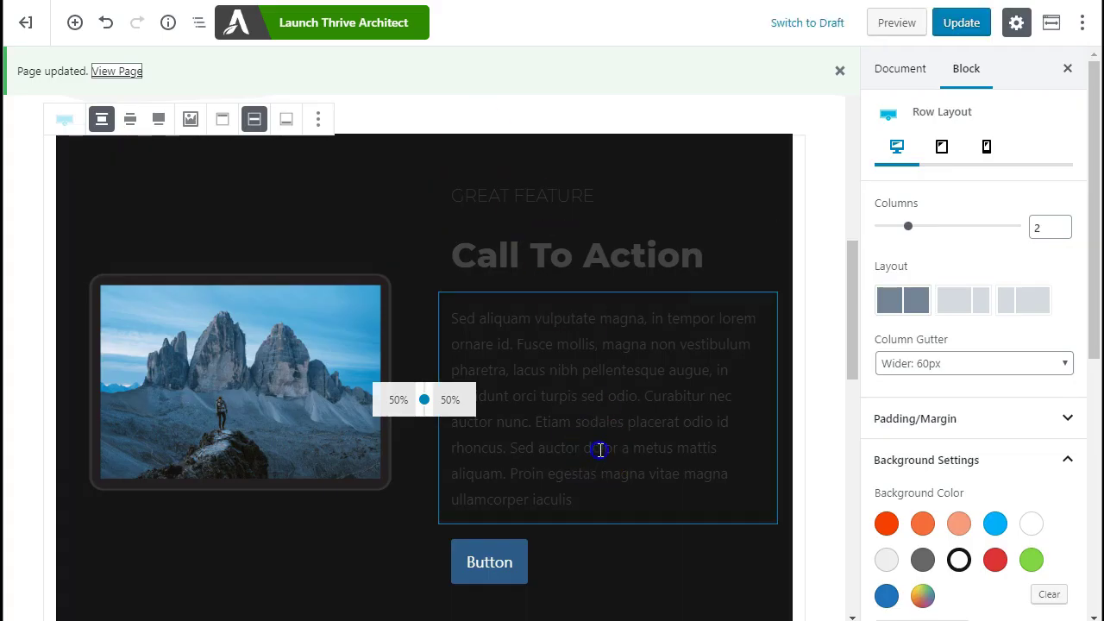
# - Select the call-to-action Row Layout through the block navigation, set its text color to white and update the page
pyautogui.click(600, 450)
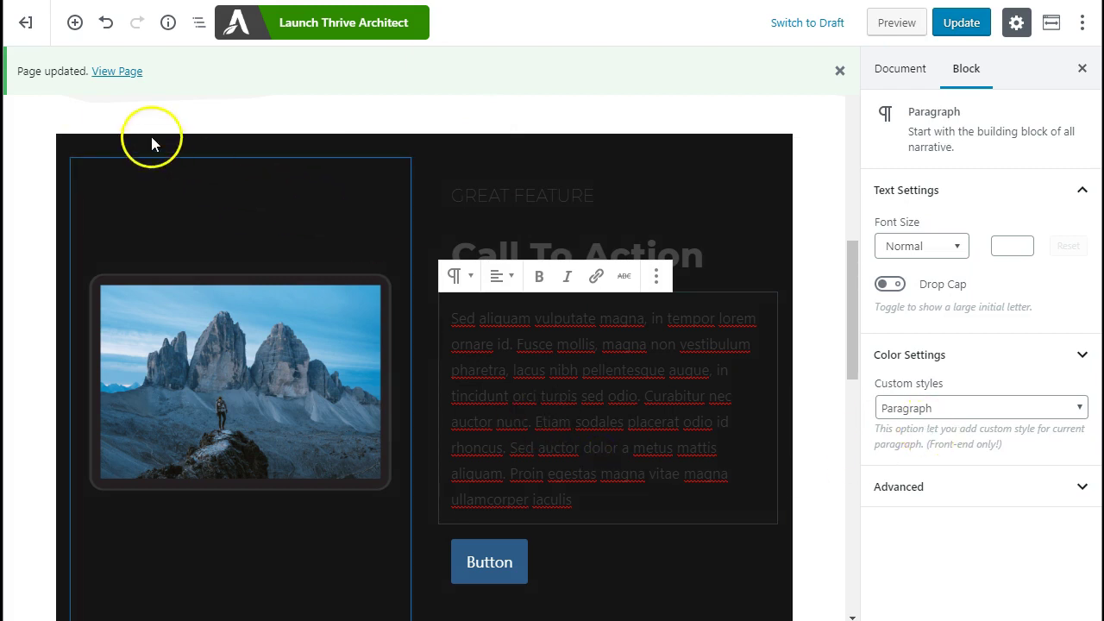
pyautogui.click(193, 26)
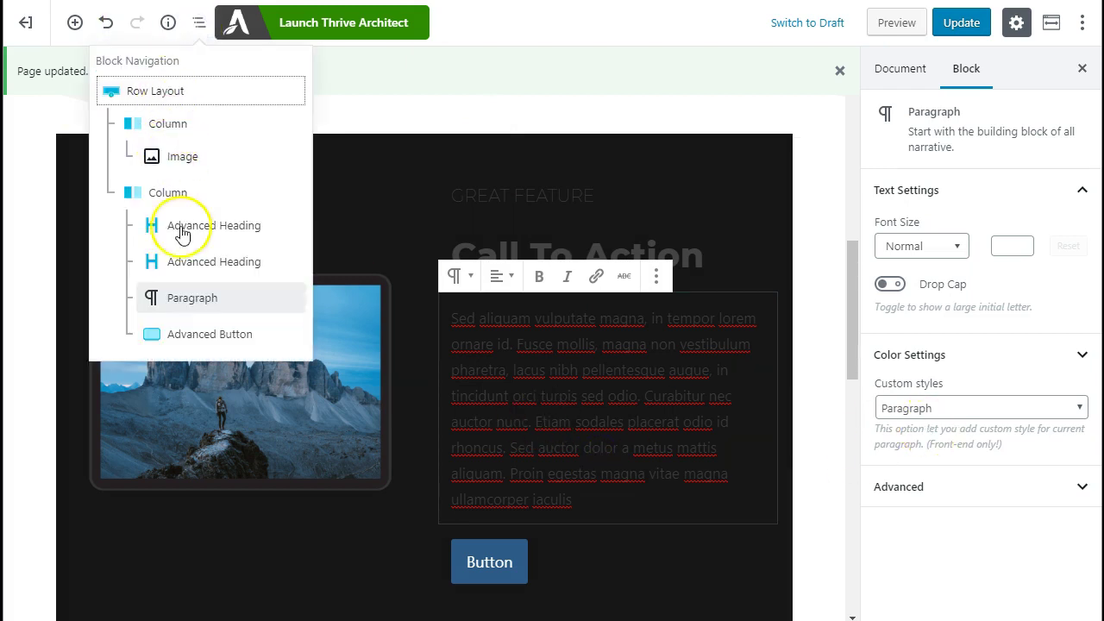
pyautogui.click(159, 100)
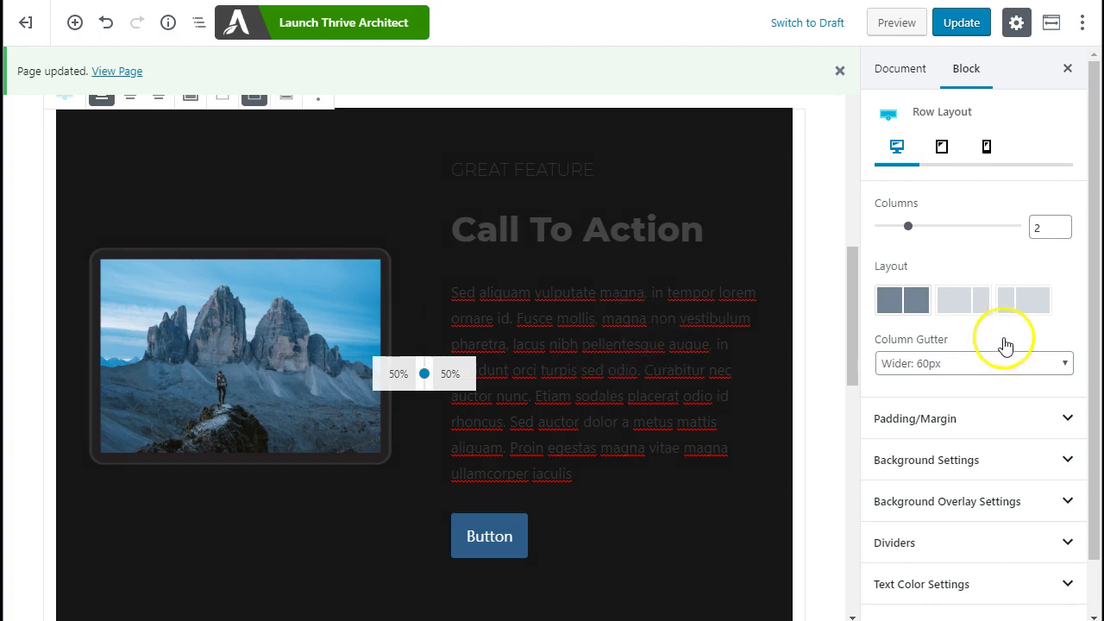
pyautogui.scroll(-2, 1018, 349)
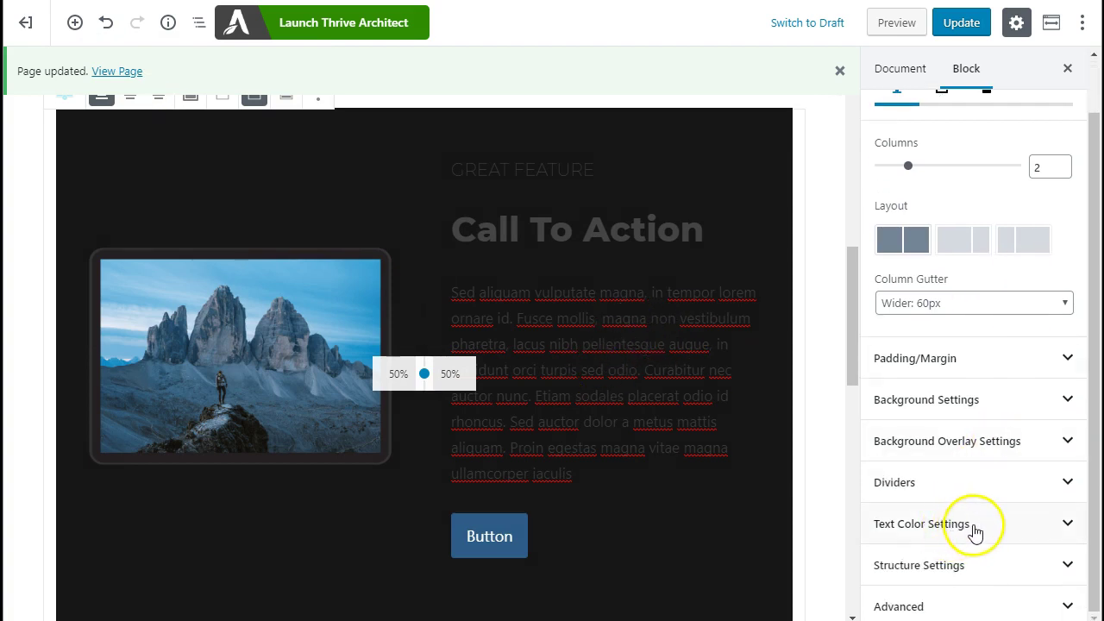
pyautogui.click(919, 533)
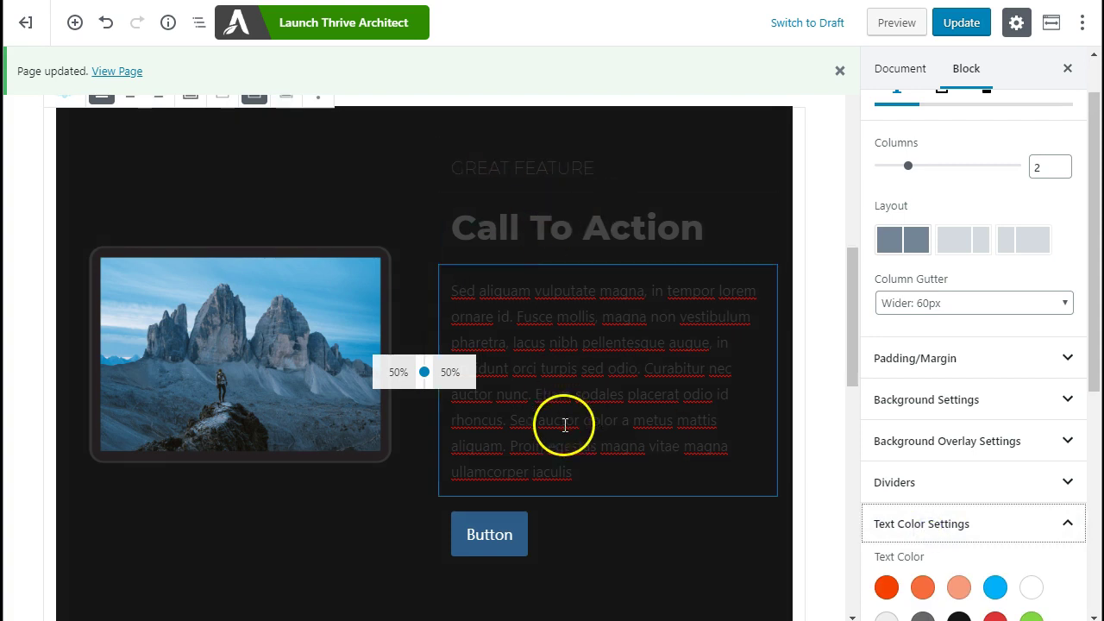
pyautogui.scroll(-2, 565, 424)
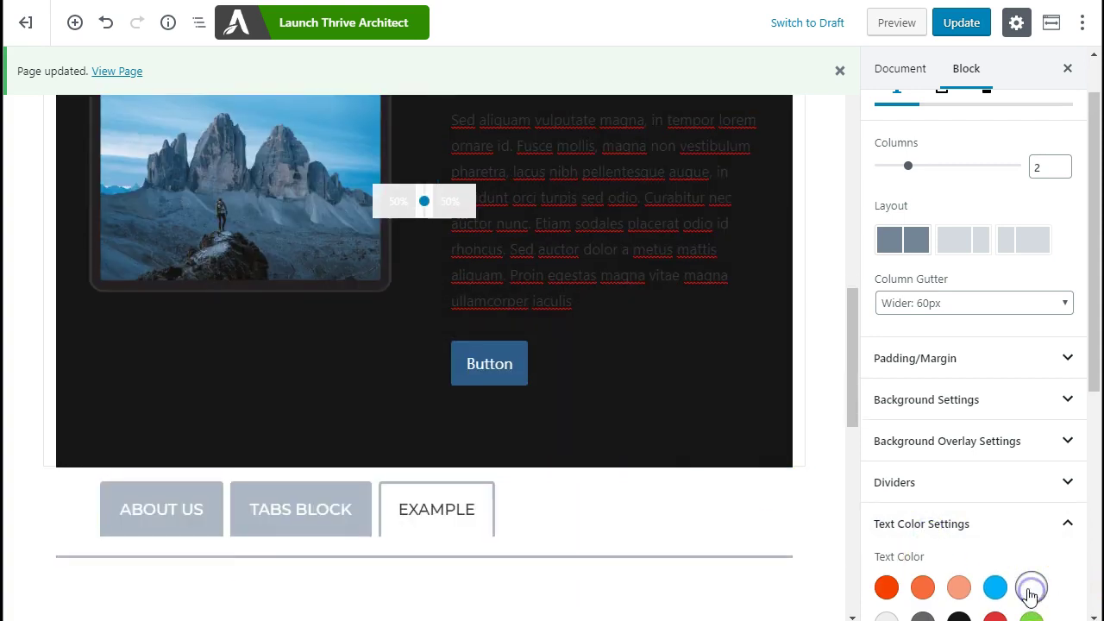
pyautogui.click(963, 33)
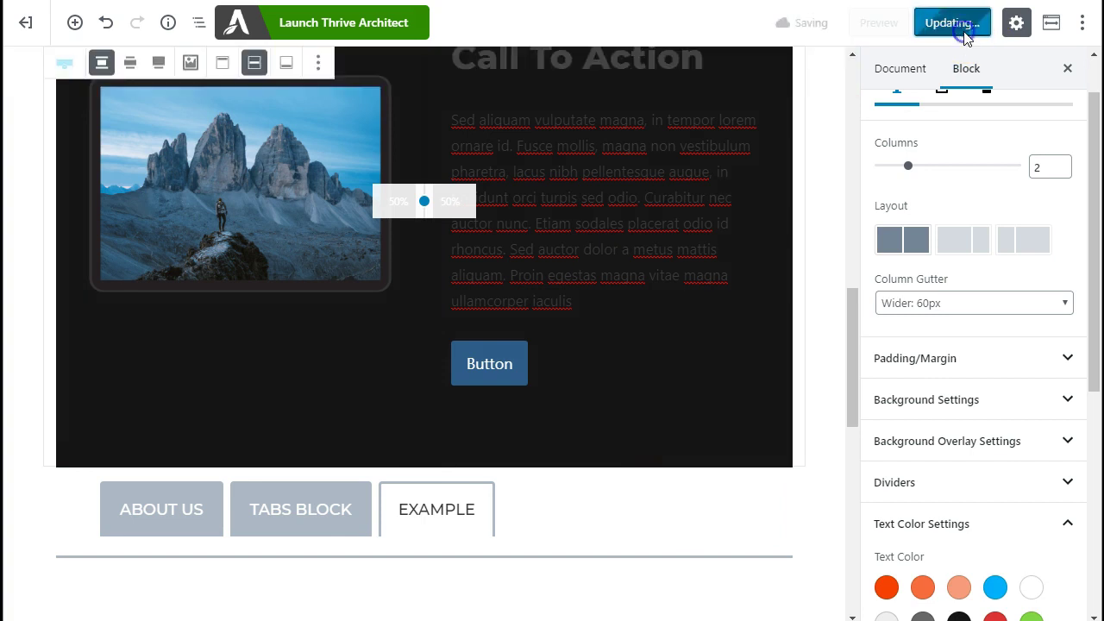
# - Check the text colors of the GREAT FEATURE and Call To Action headings on the live page
pyautogui.click(117, 72)
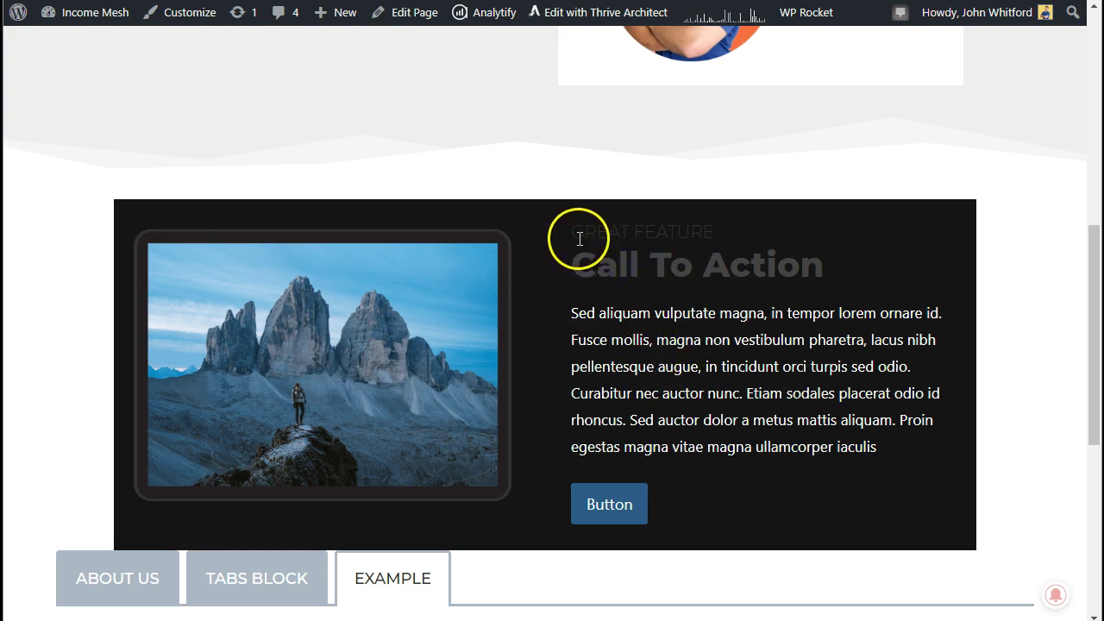
pyautogui.moveTo(578, 235); pyautogui.dragTo(708, 233)
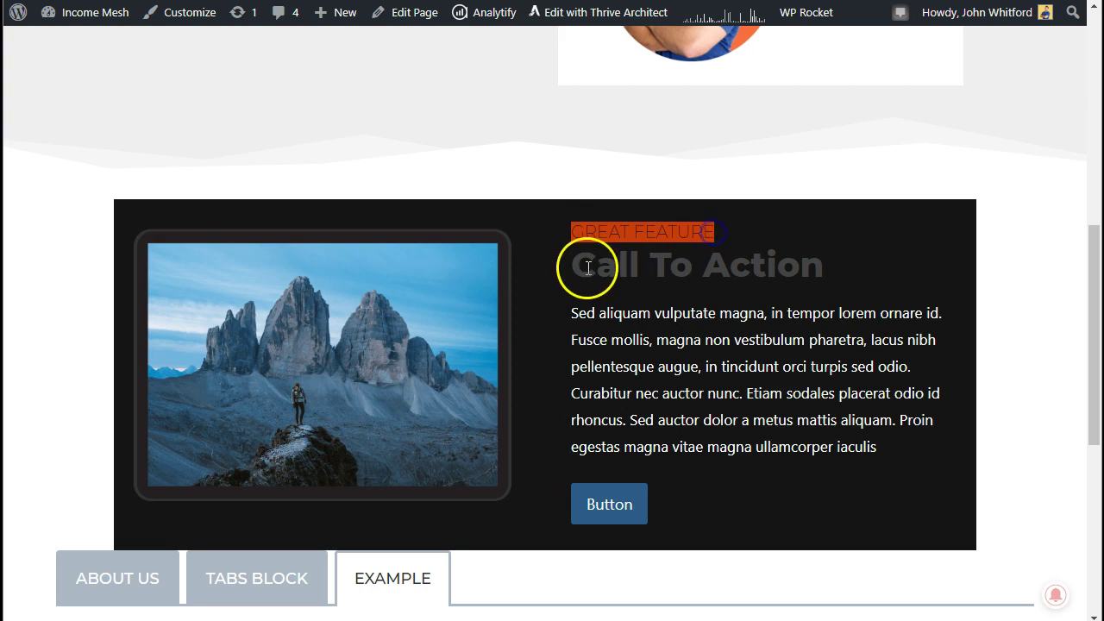
pyautogui.moveTo(573, 265); pyautogui.dragTo(833, 276)
pyautogui.click(660, 276)
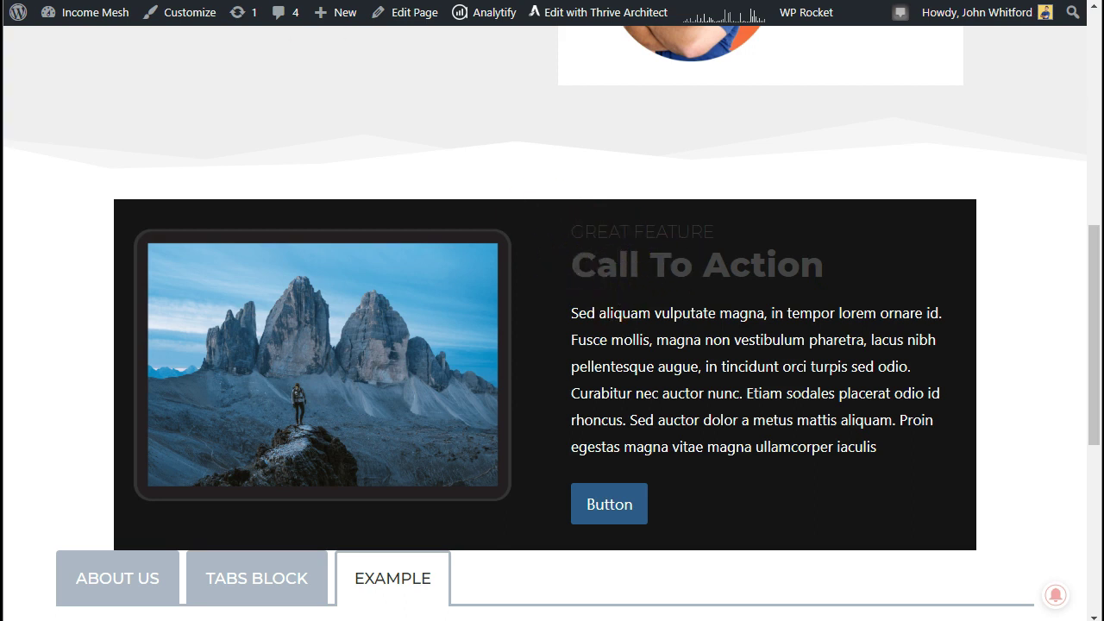
# - Insert a Row Layout block with two equal columns at the end of the page content in the editor
pyautogui.click(397, 19)
pyautogui.click(362, 425)
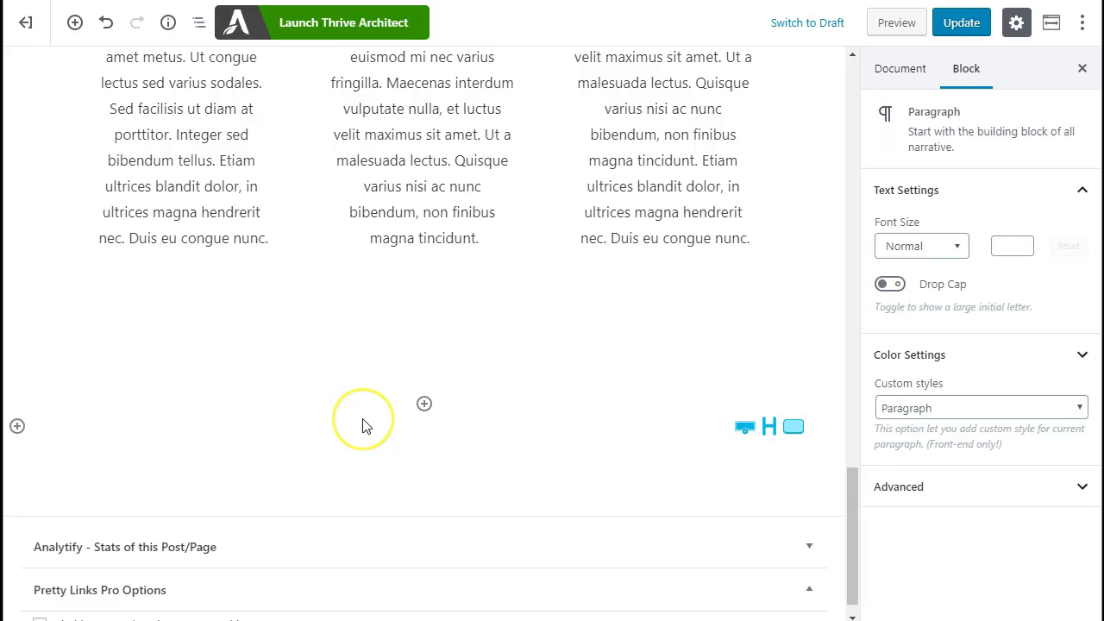
pyautogui.write('/ro')
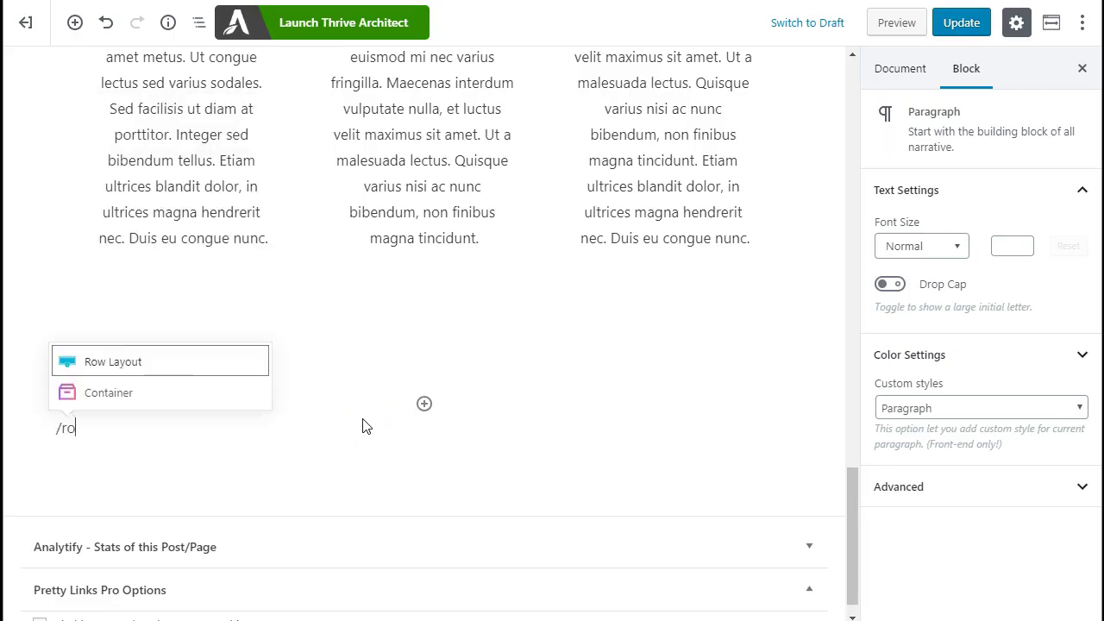
pyautogui.press('Return')
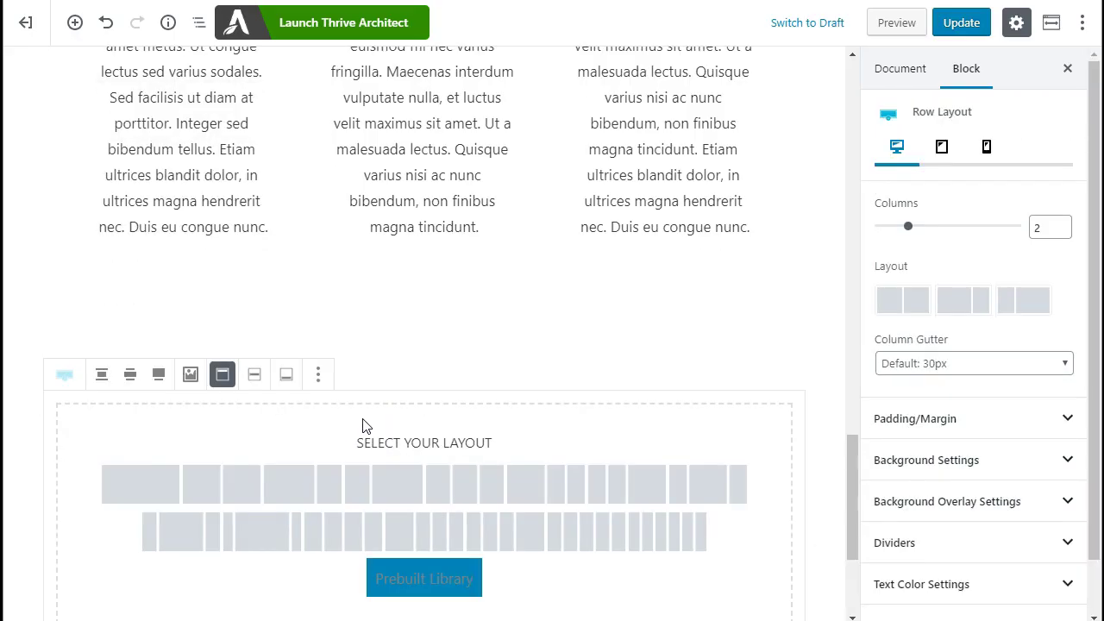
pyautogui.click(227, 483)
# - Try an Illustrations block in the new row's first column and remove it
pyautogui.click(239, 464)
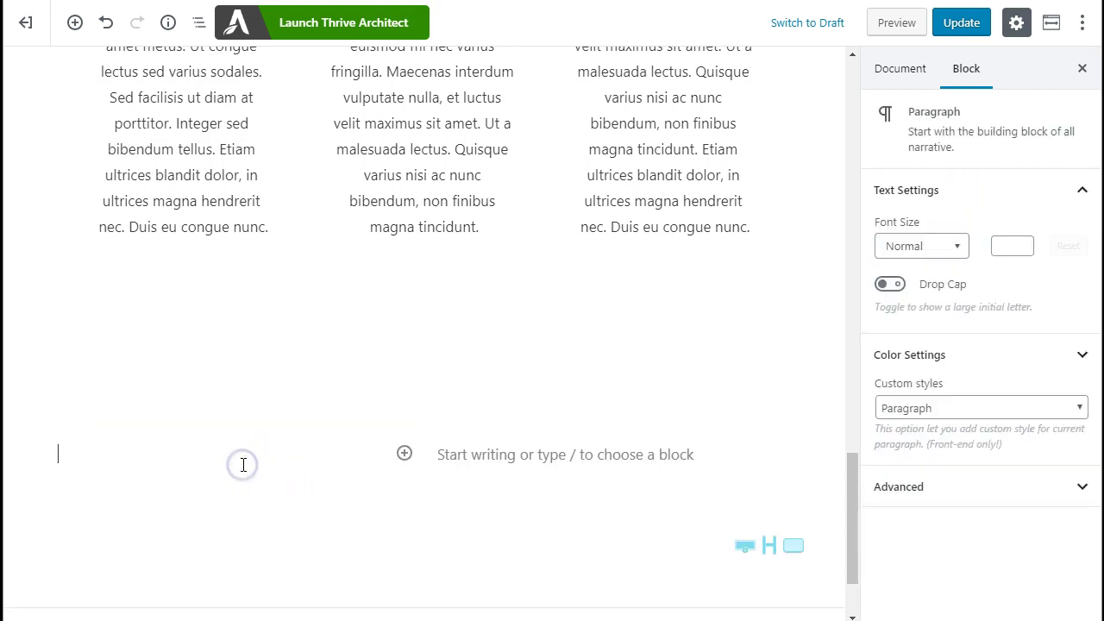
pyautogui.write('/ill')
pyautogui.press('Return')
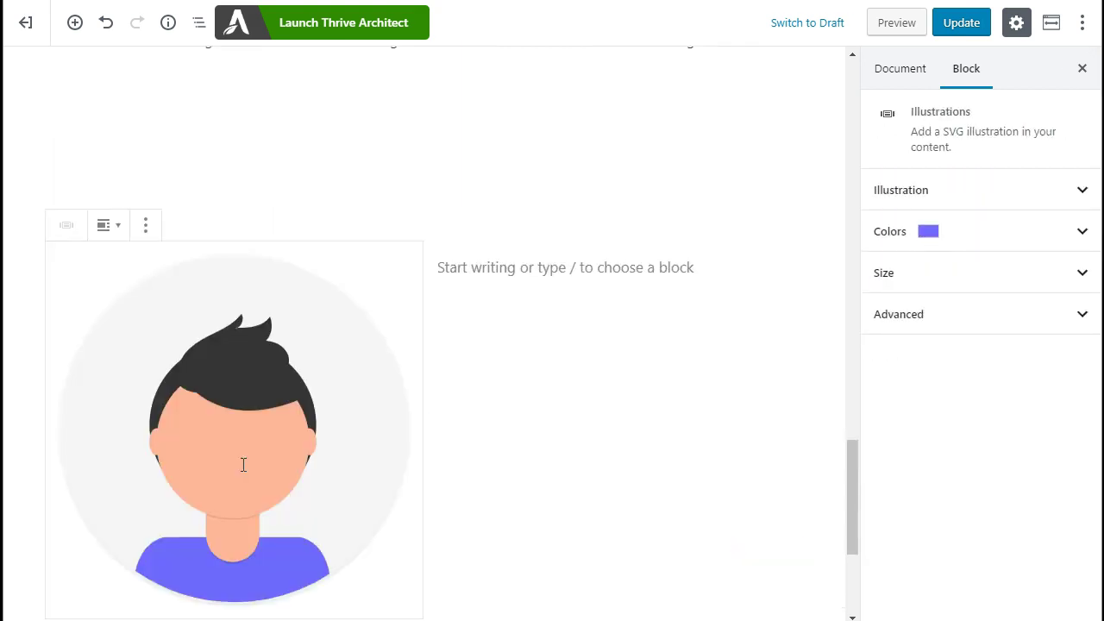
pyautogui.click(146, 228)
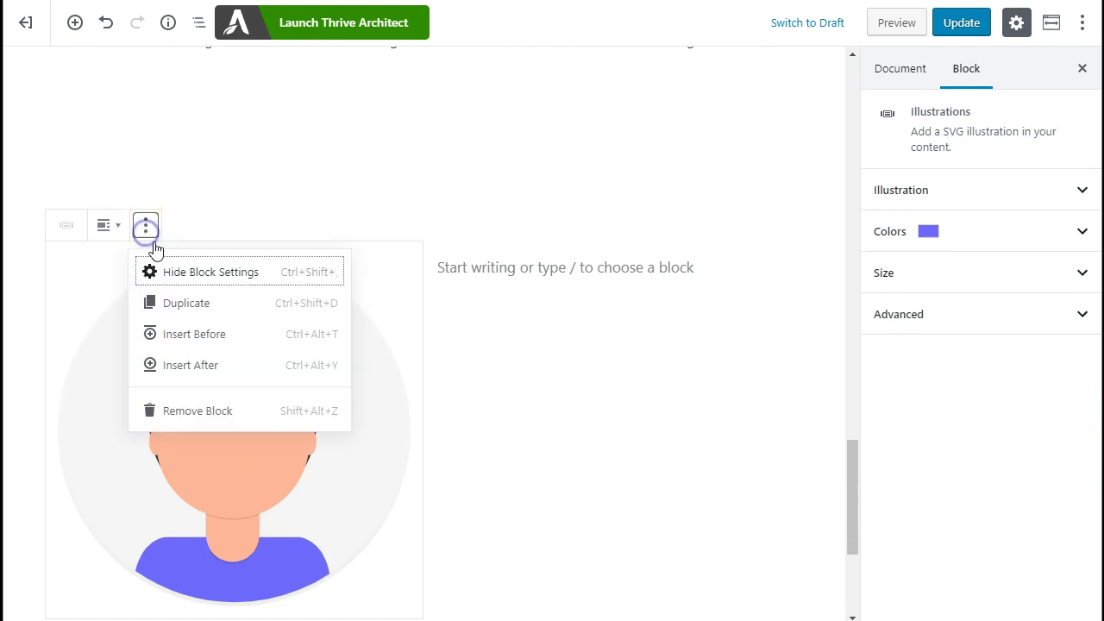
pyautogui.click(201, 410)
pyautogui.click(141, 357)
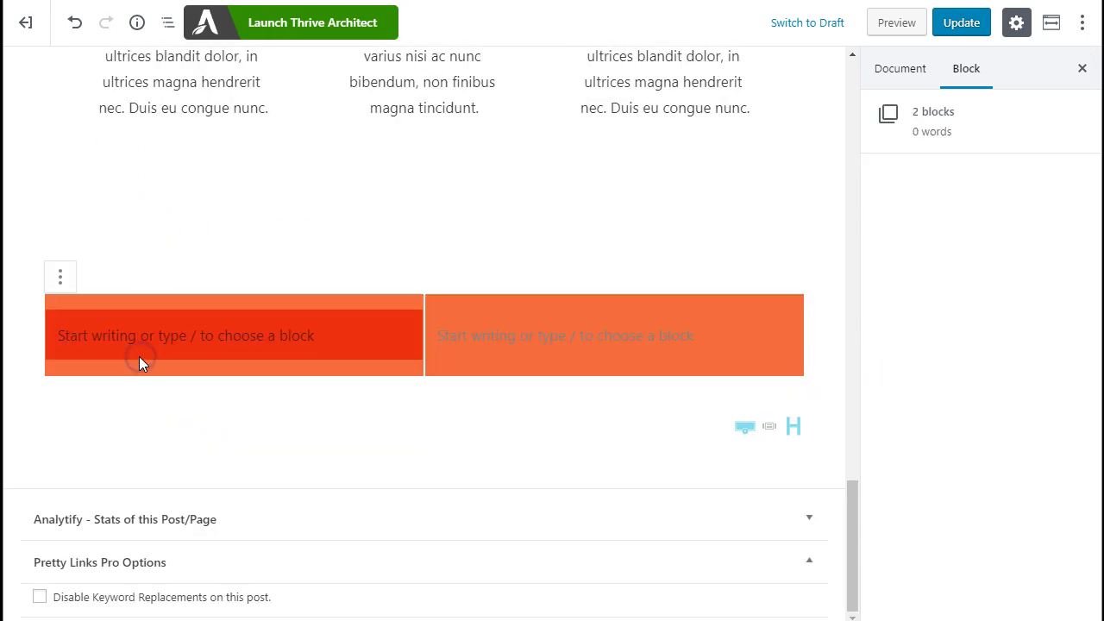
# - Insert an Image block in the new row's first column using 02.jpg from the media library
pyautogui.click(142, 328)
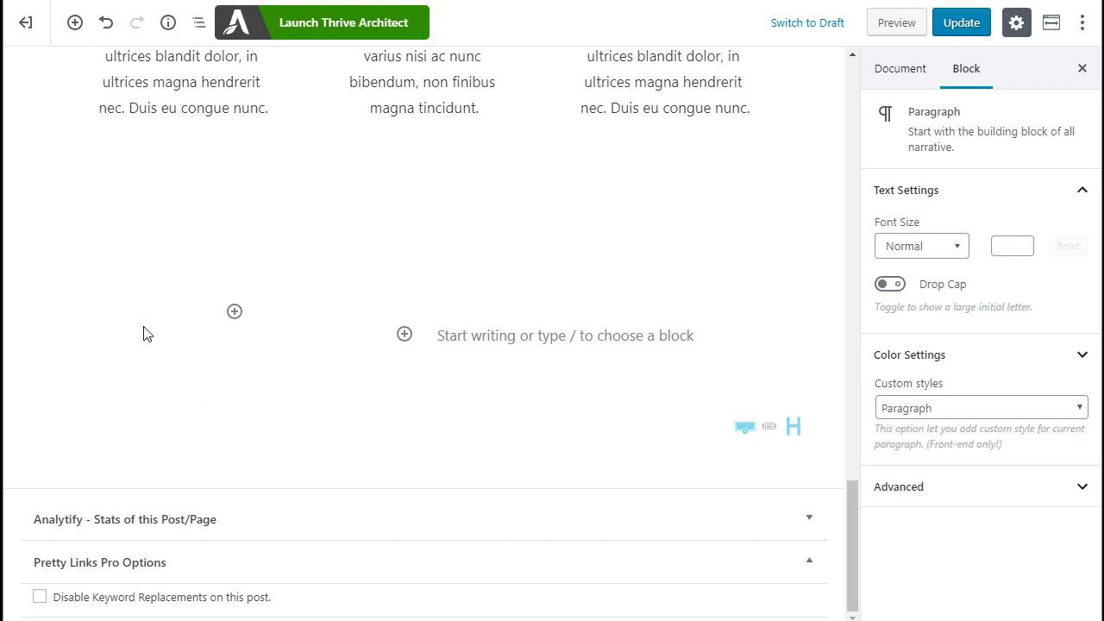
pyautogui.write('/image')
pyautogui.click(179, 50)
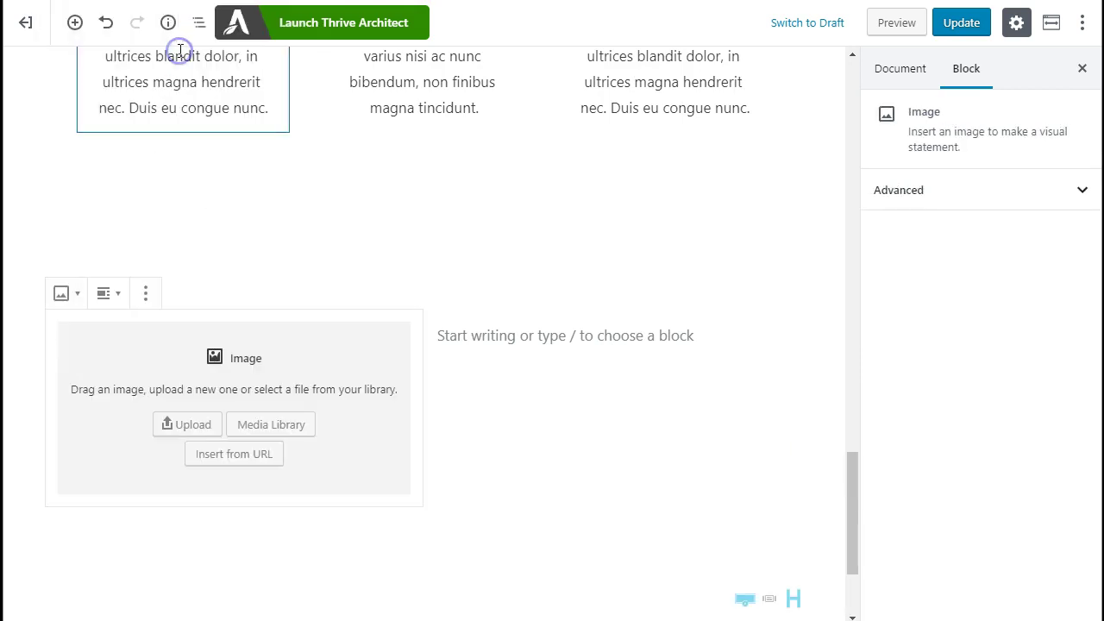
pyautogui.click(259, 422)
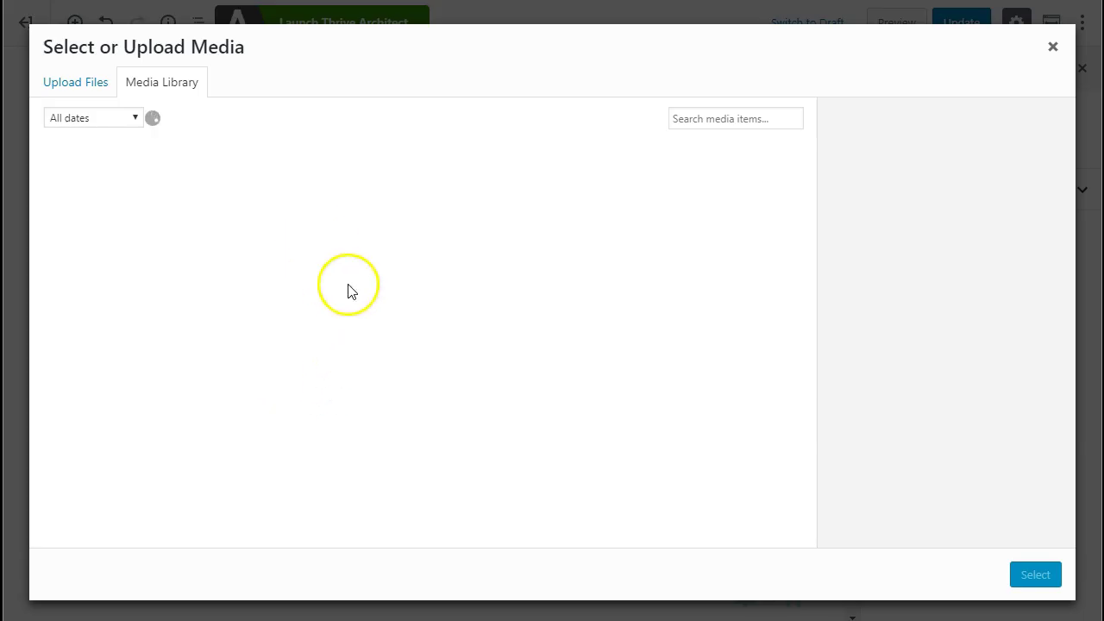
pyautogui.scroll(-5, 518, 349)
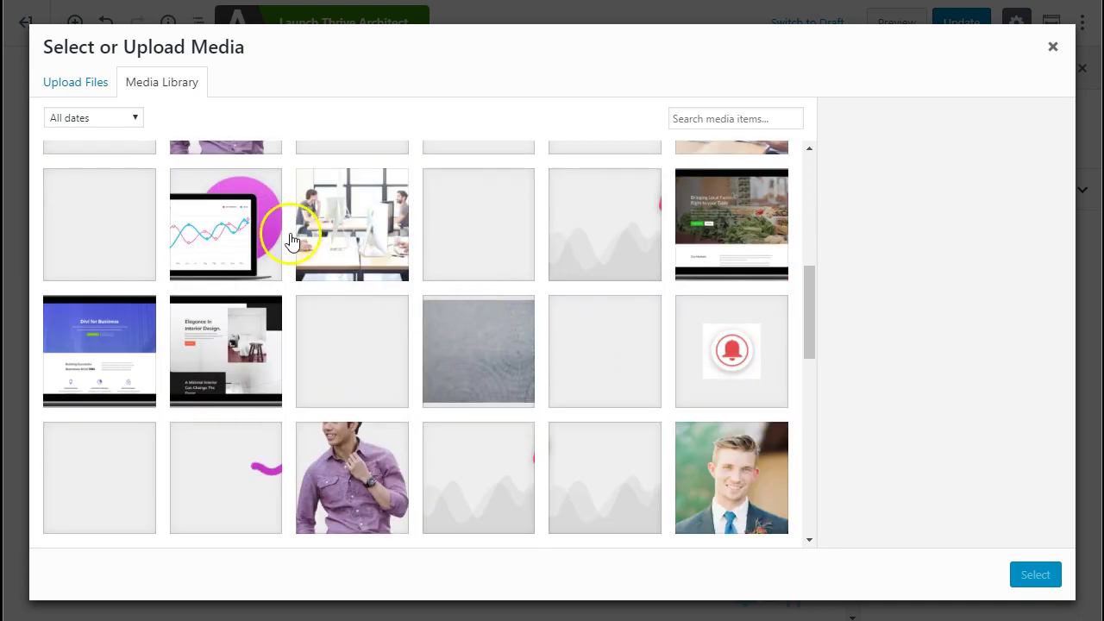
pyautogui.click(345, 233)
pyautogui.click(1035, 574)
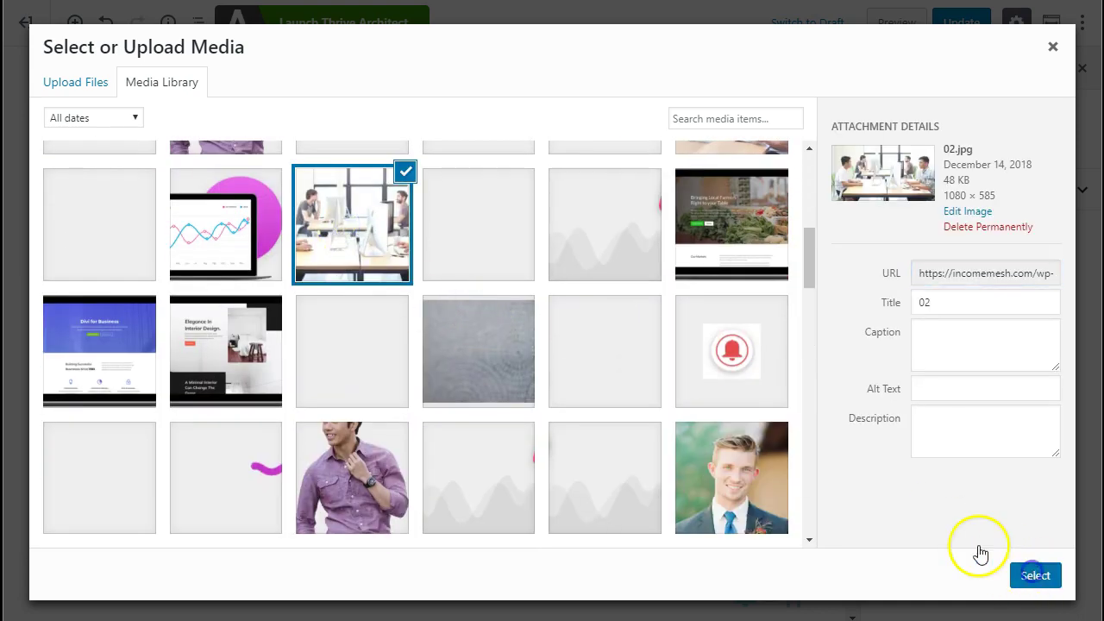
# - Add a Kadence Advanced Heading reading "Kadence Blocks Works" in the column beside the office image
pyautogui.click(631, 350)
pyautogui.click(635, 337)
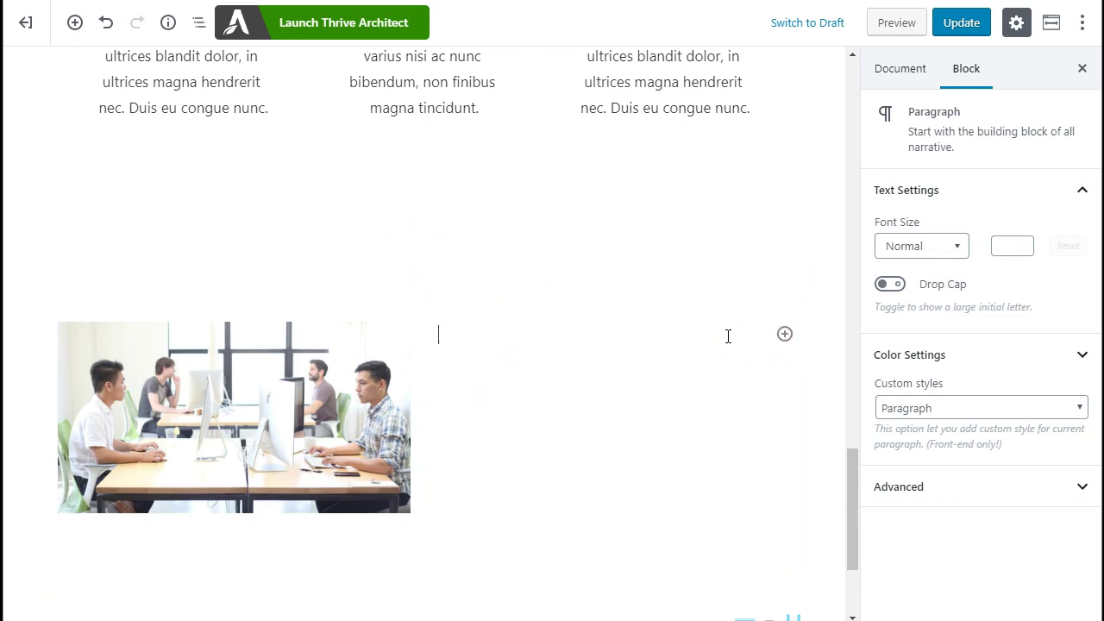
pyautogui.write('/adv')
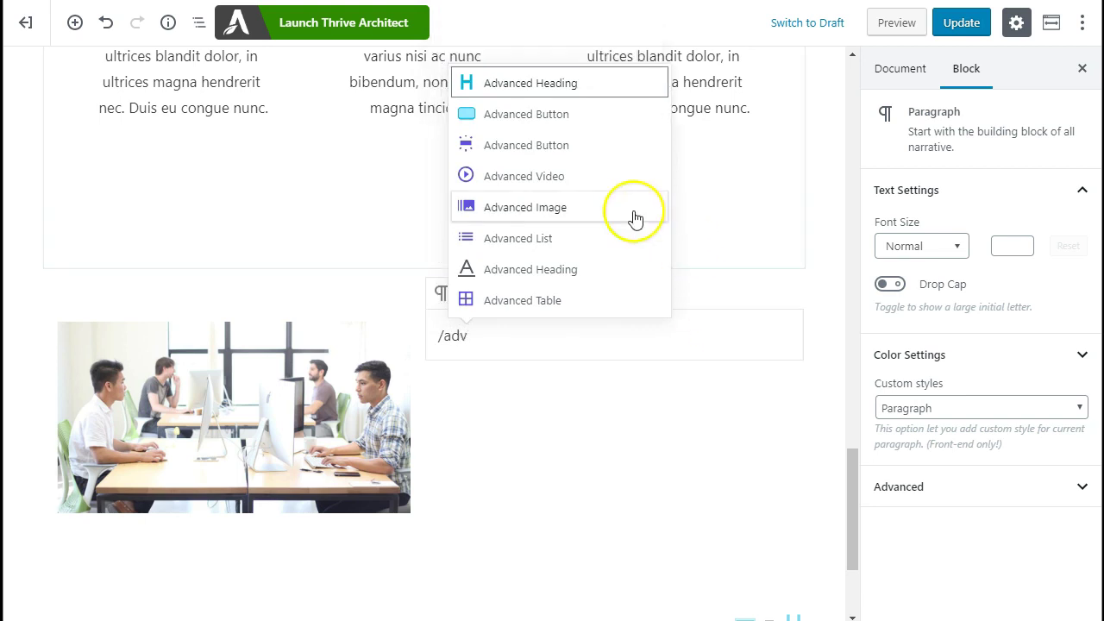
pyautogui.click(545, 87)
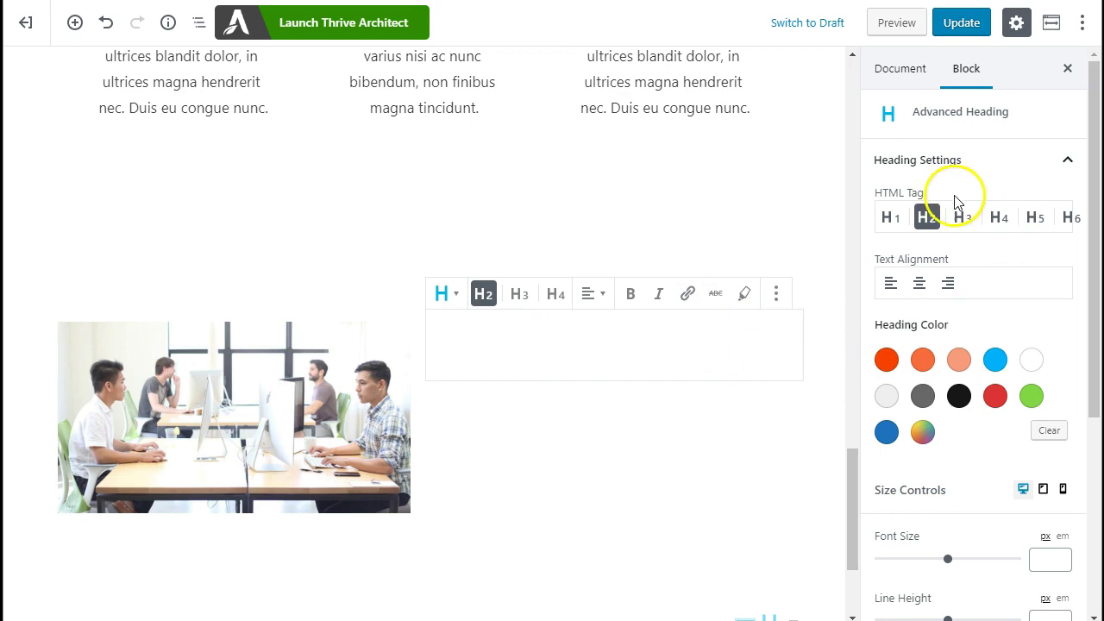
pyautogui.click(509, 366)
pyautogui.write('Kadence Blocks Works')
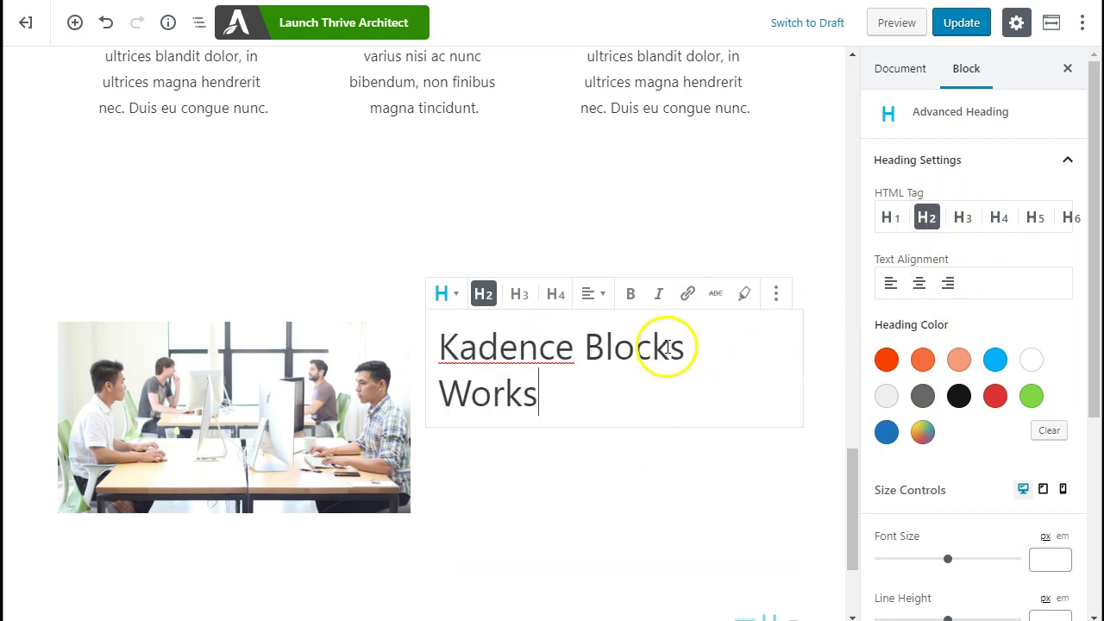
# - Add an Advanced Button labelled "Learn More about Blocks" with the link "asdf" below the new heading, and select the enclosing column
pyautogui.click(569, 453)
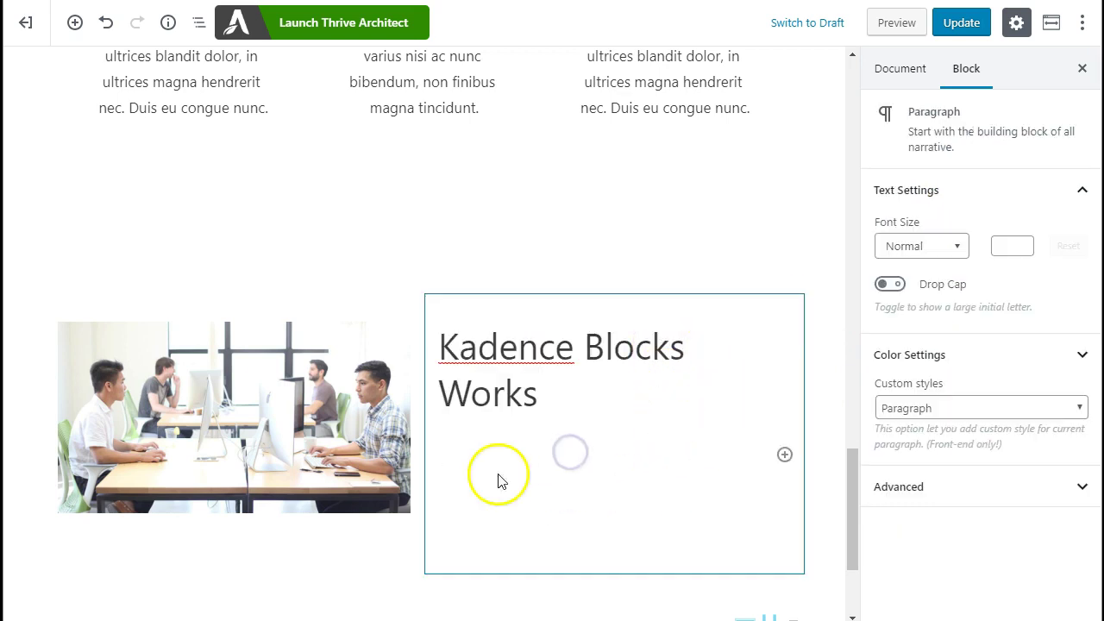
pyautogui.click(784, 455)
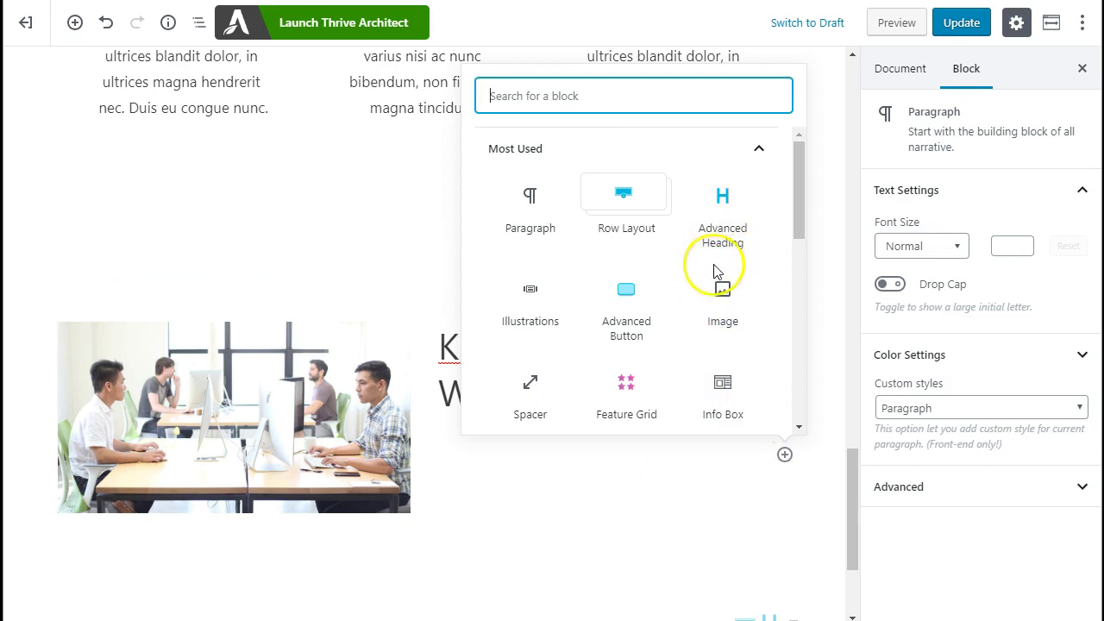
pyautogui.click(627, 298)
pyautogui.click(601, 468)
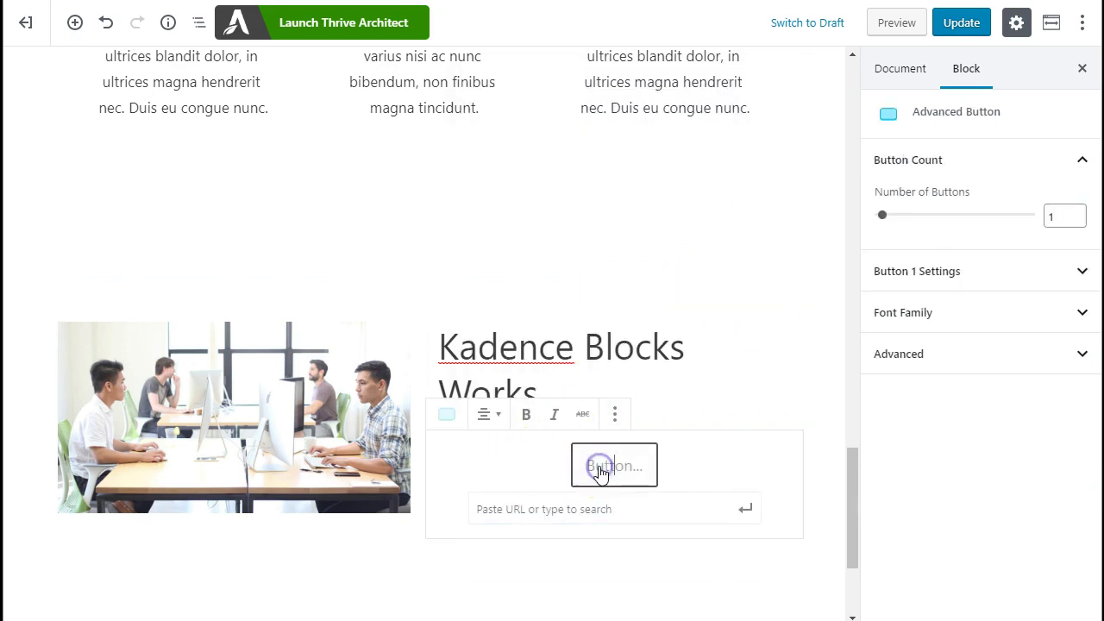
pyautogui.write('Learn More abou')
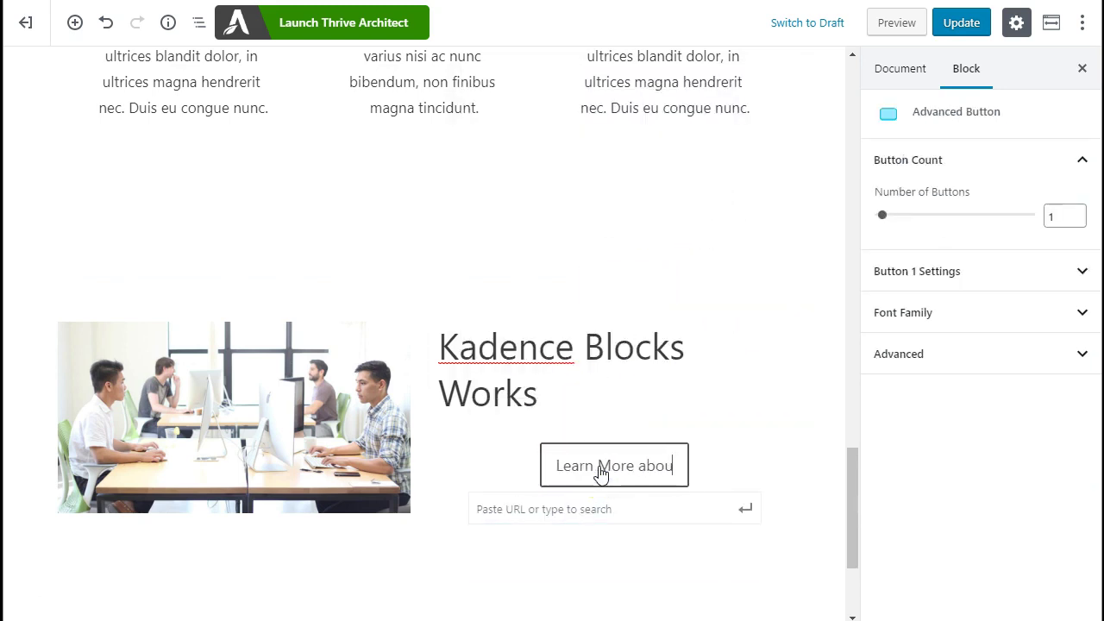
pyautogui.write('t Blocks')
pyautogui.click(596, 509)
pyautogui.write('asdf')
pyautogui.click(624, 370)
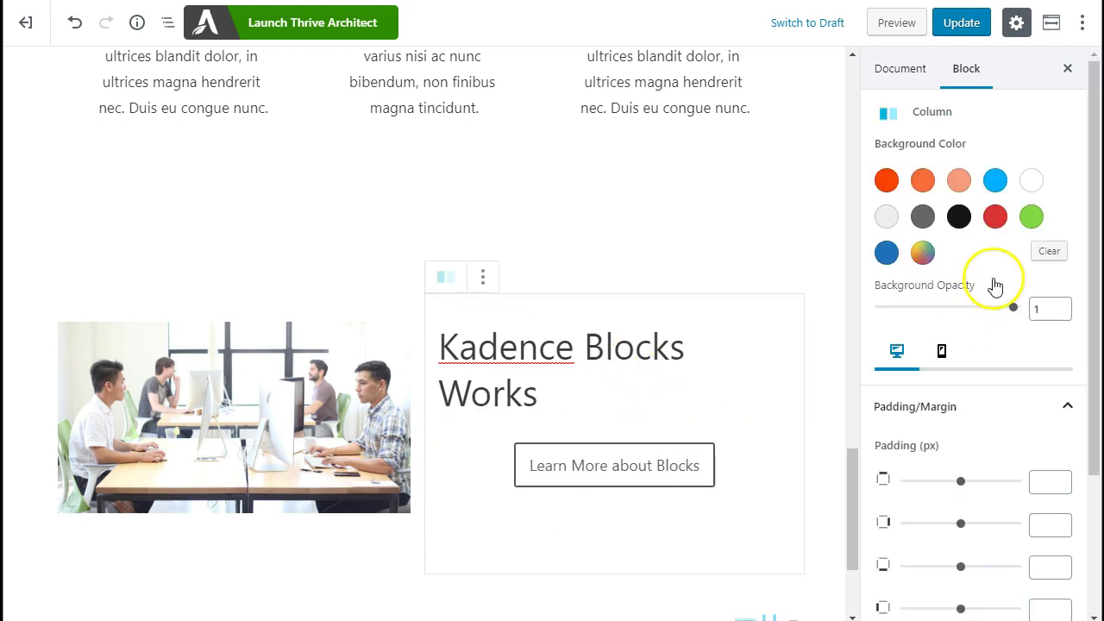
# - Add a paragraph reading "Normal text here." between the "Kadence Blocks Works" heading and its button
pyautogui.click(558, 401)
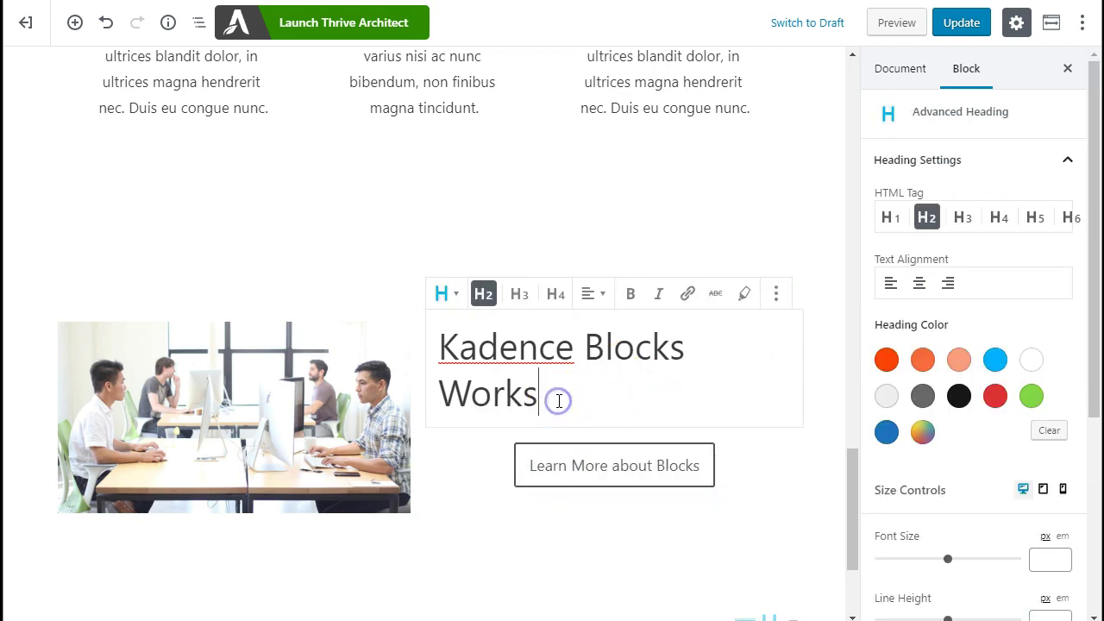
pyautogui.press('Return')
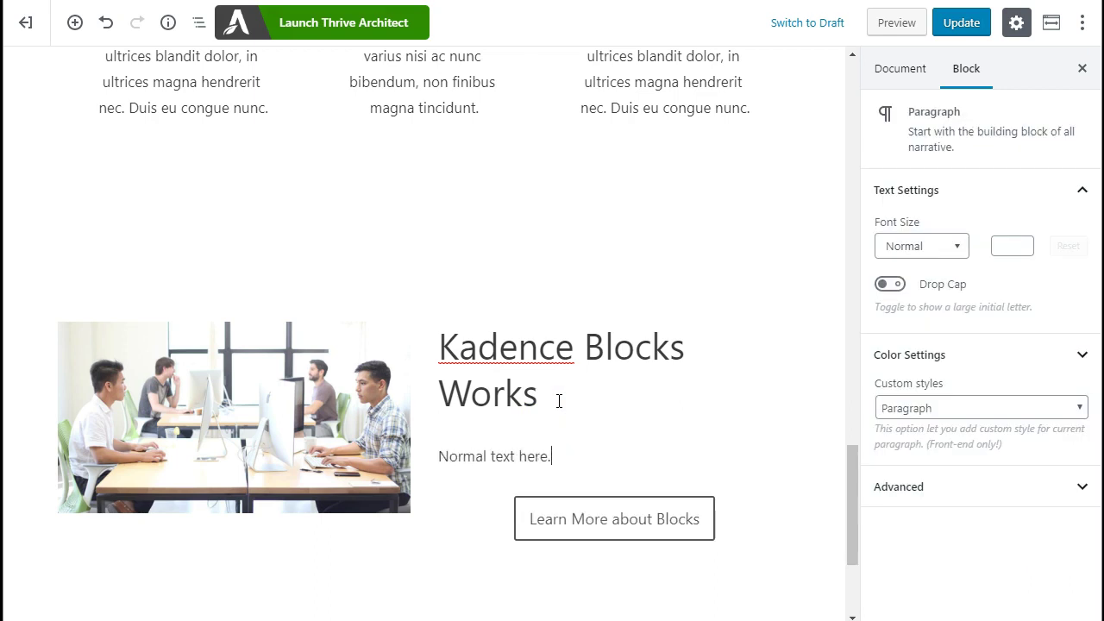
pyautogui.write('Normal text here.')
# - Update the page and check the new image-and-text row on the published page
pyautogui.click(955, 33)
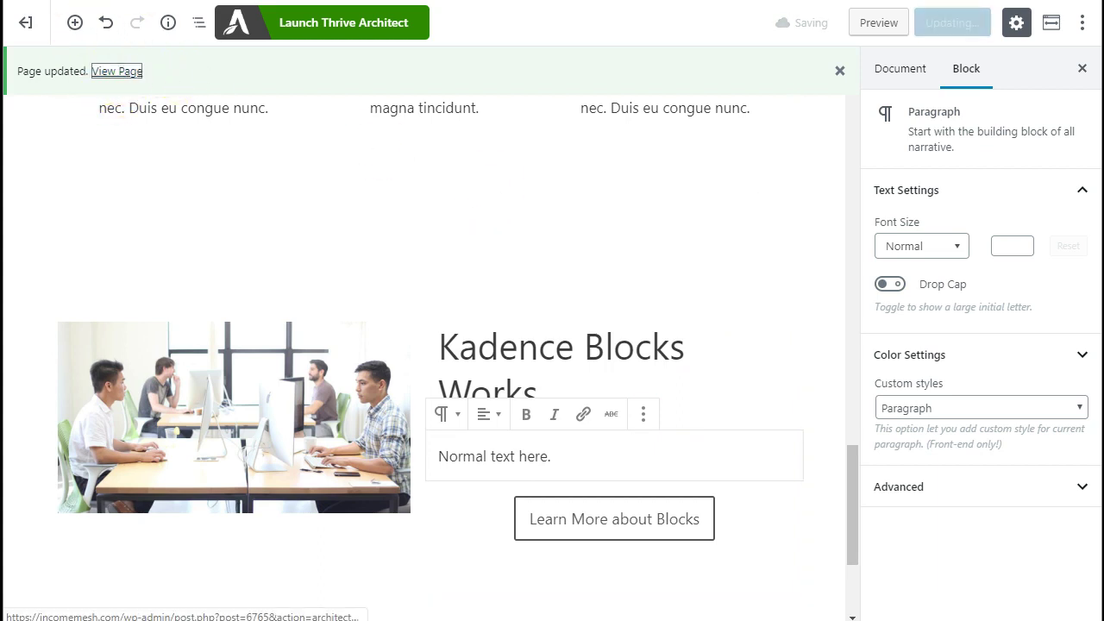
pyautogui.click(116, 70)
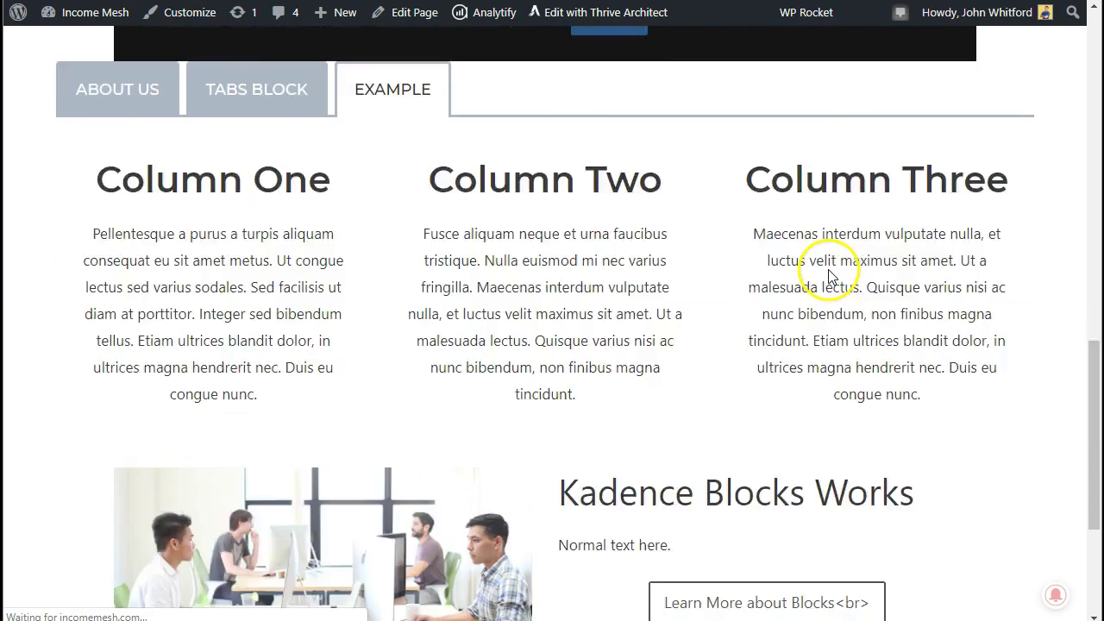
pyautogui.scroll(-3, 828, 274)
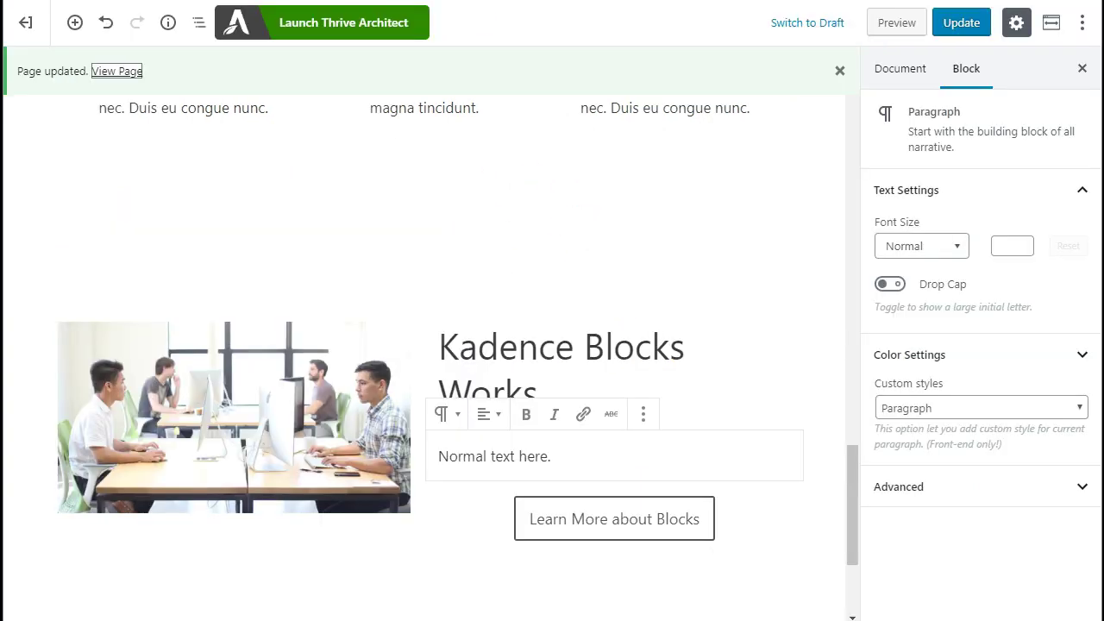
# - Try a black background on the column holding the heading and button, and undo it
pyautogui.click(515, 286)
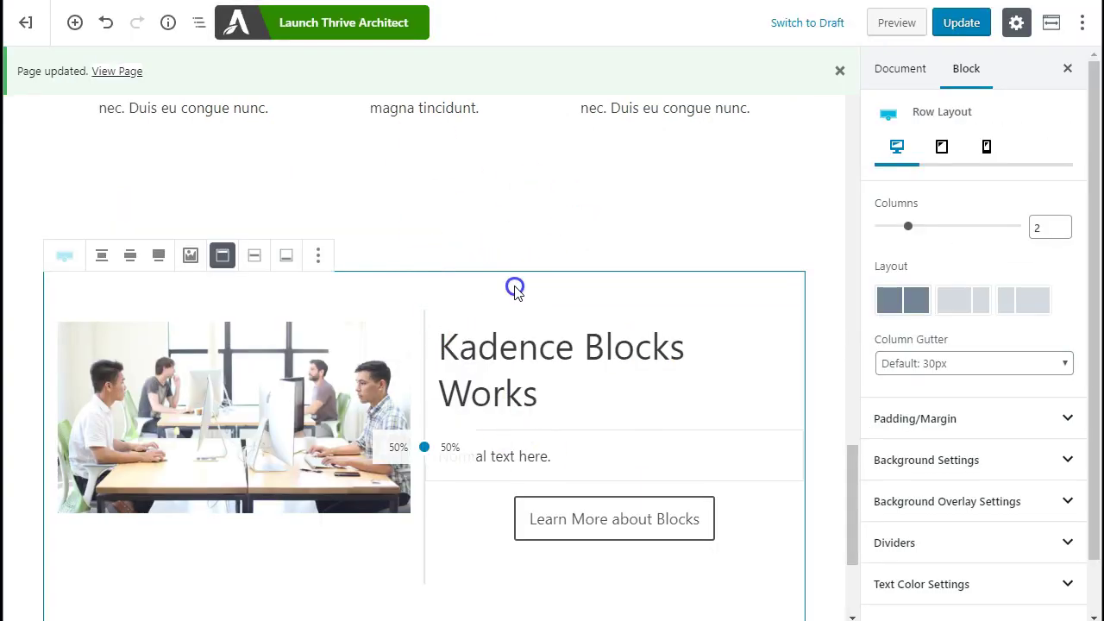
pyautogui.click(776, 290)
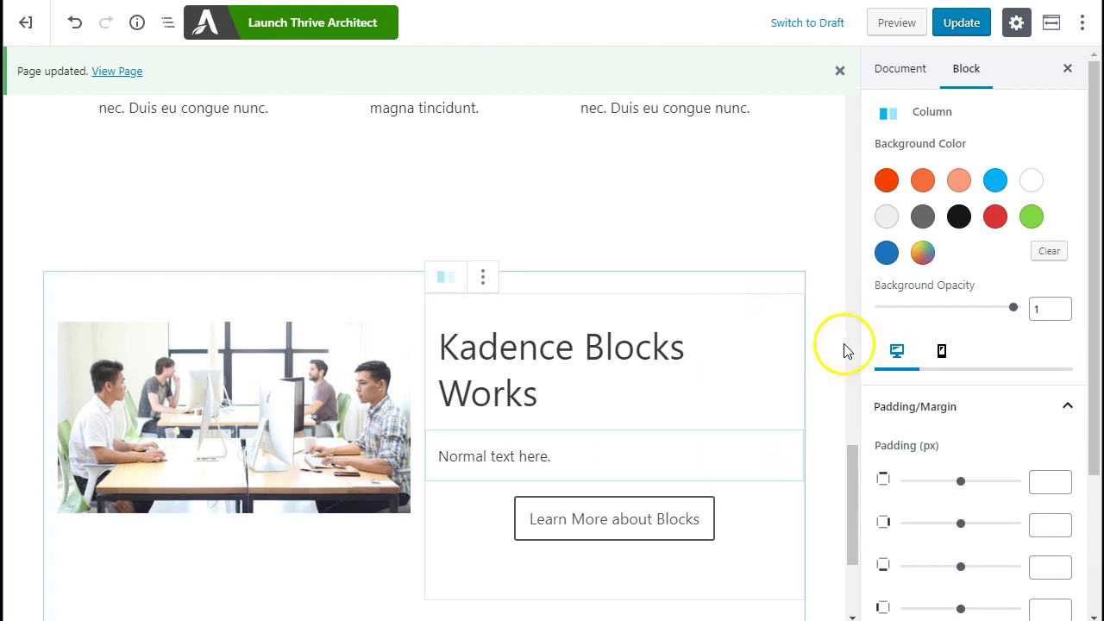
pyautogui.click(959, 220)
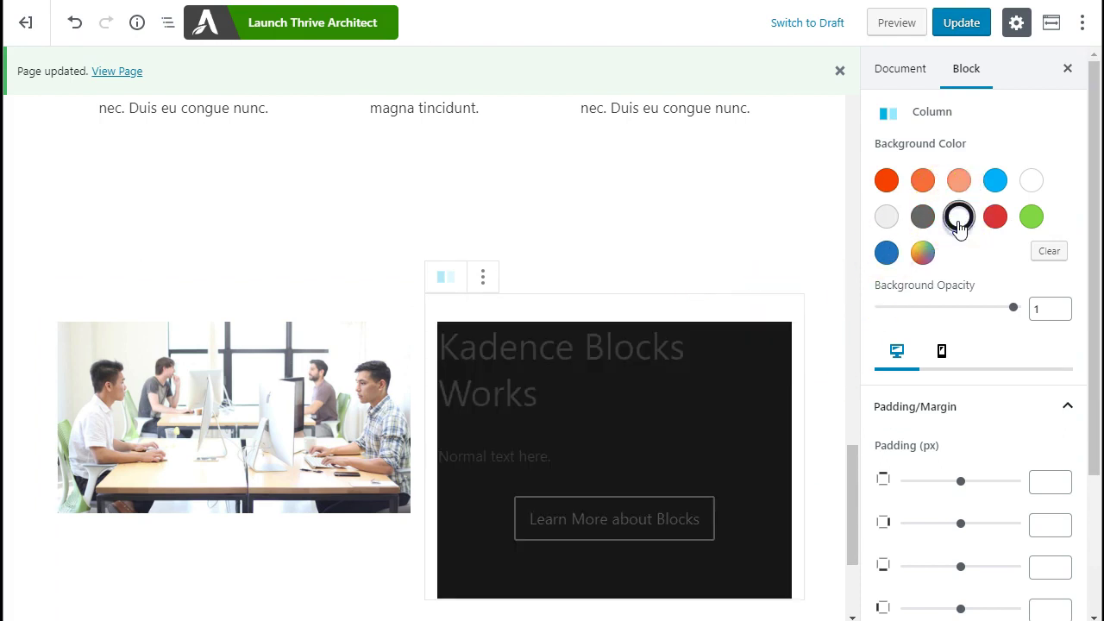
pyautogui.hotkey('ctrl', 'z')
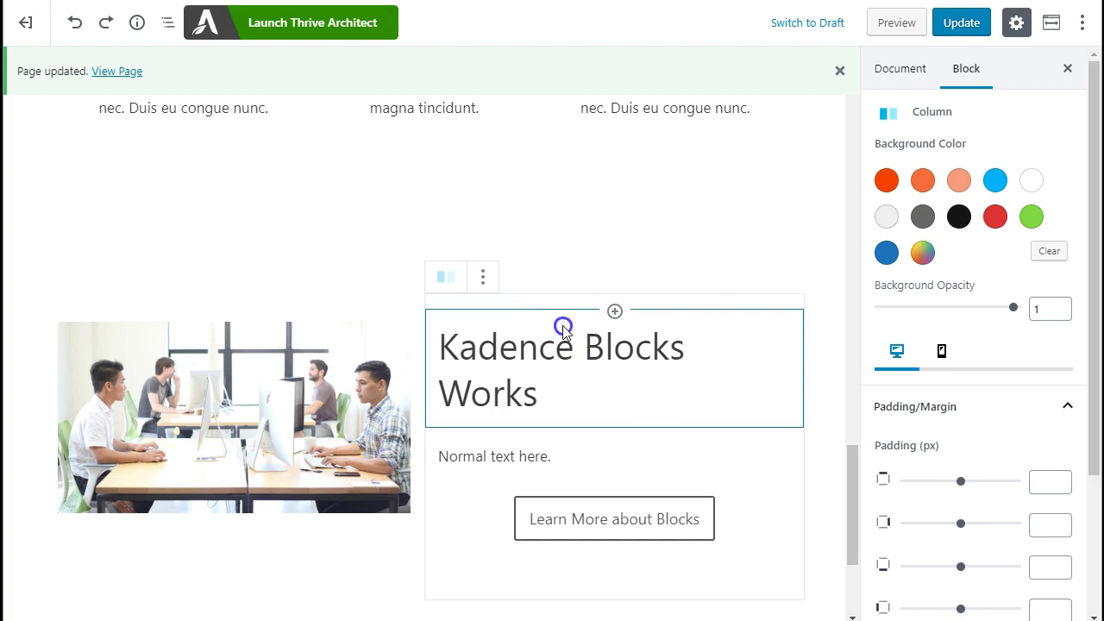
# - Set the background color of the whole image-and-text Row Layout to black
pyautogui.click(168, 27)
pyautogui.click(125, 91)
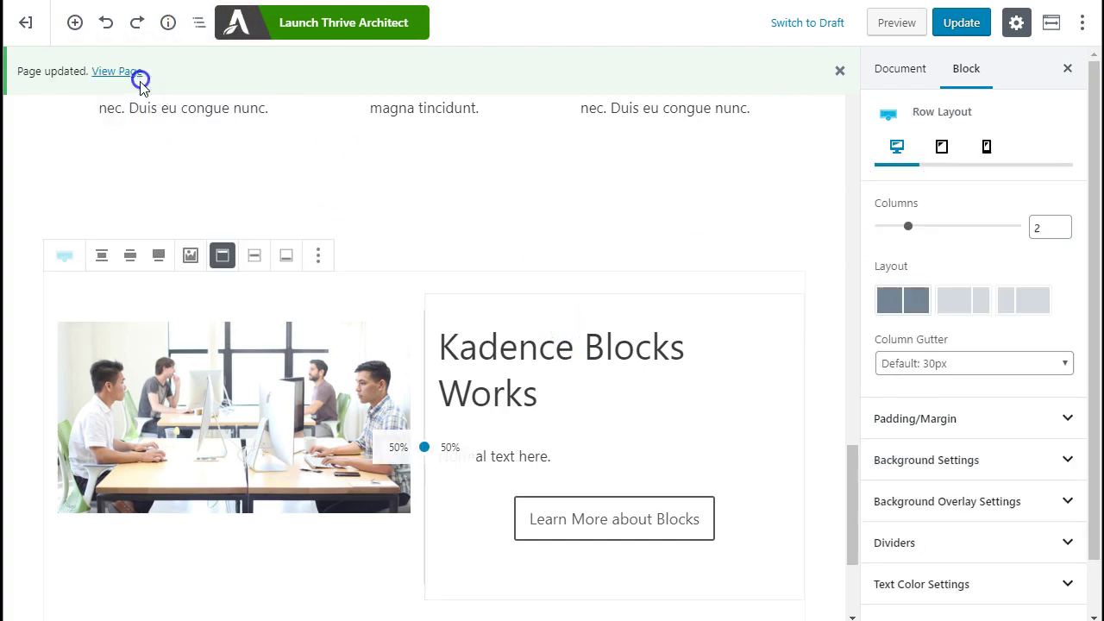
pyautogui.click(937, 459)
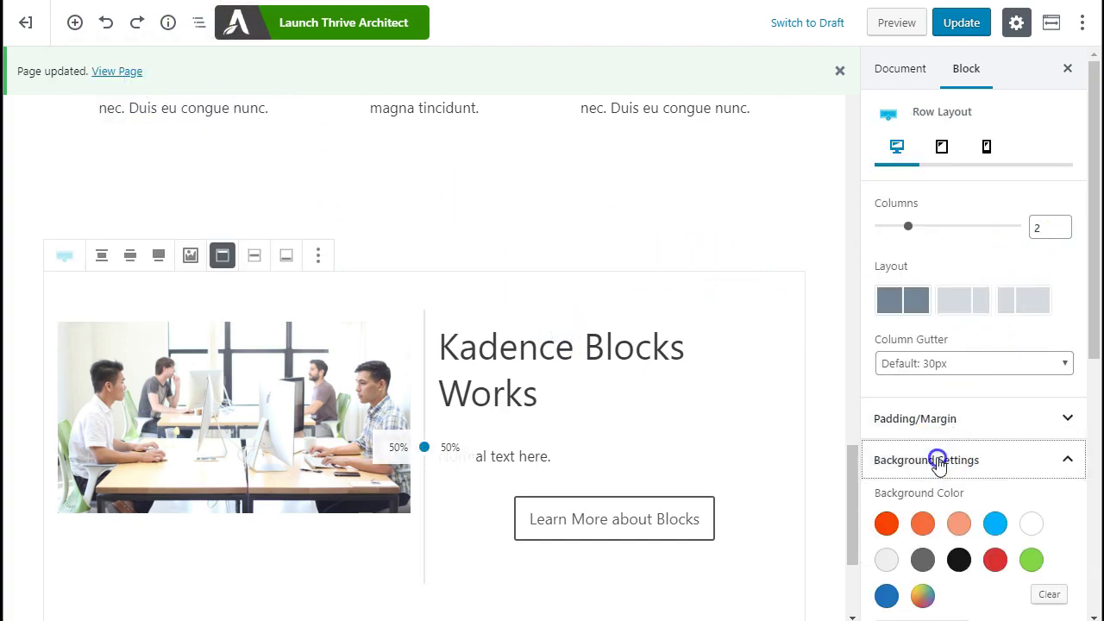
pyautogui.click(962, 562)
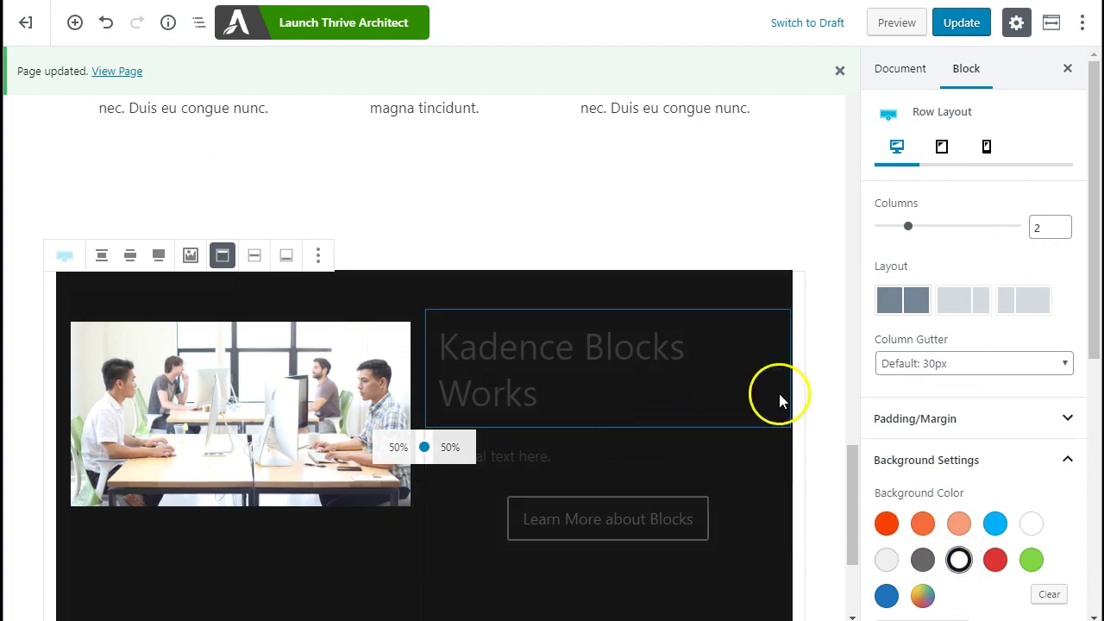
# - Set the text color of the black Row Layout to white
pyautogui.scroll(-3, 1057, 518)
pyautogui.scroll(-2, 993, 473)
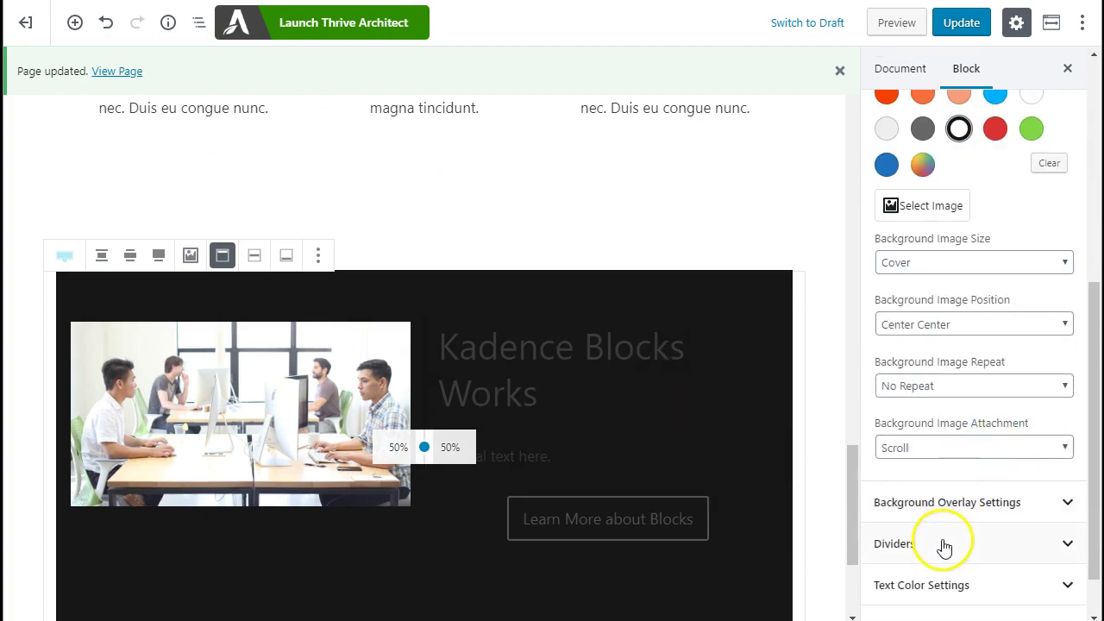
pyautogui.click(923, 584)
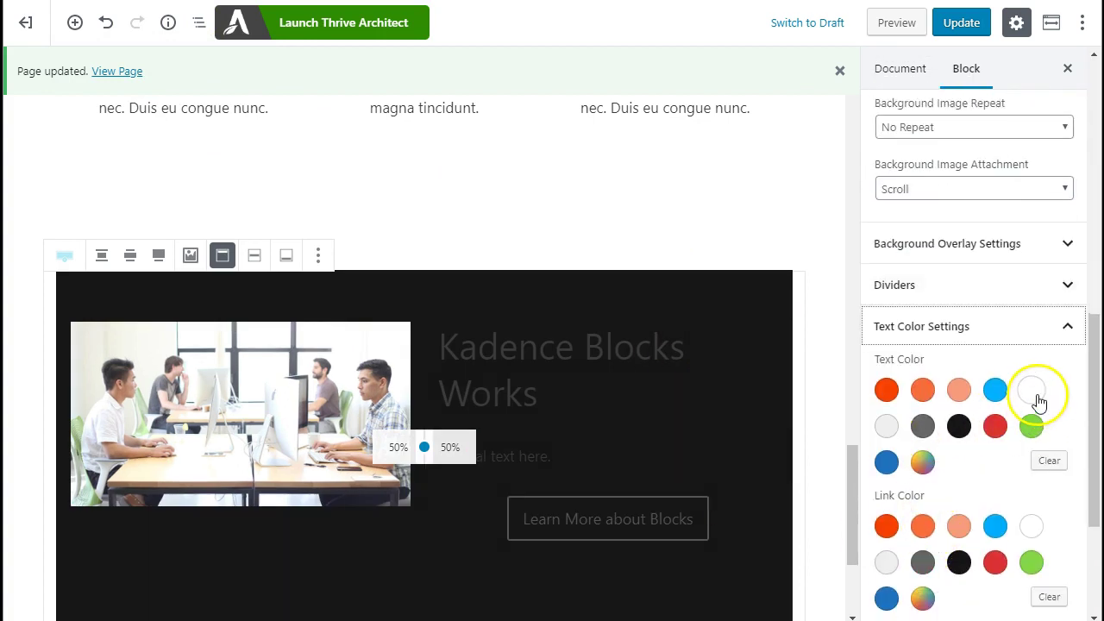
pyautogui.click(1032, 390)
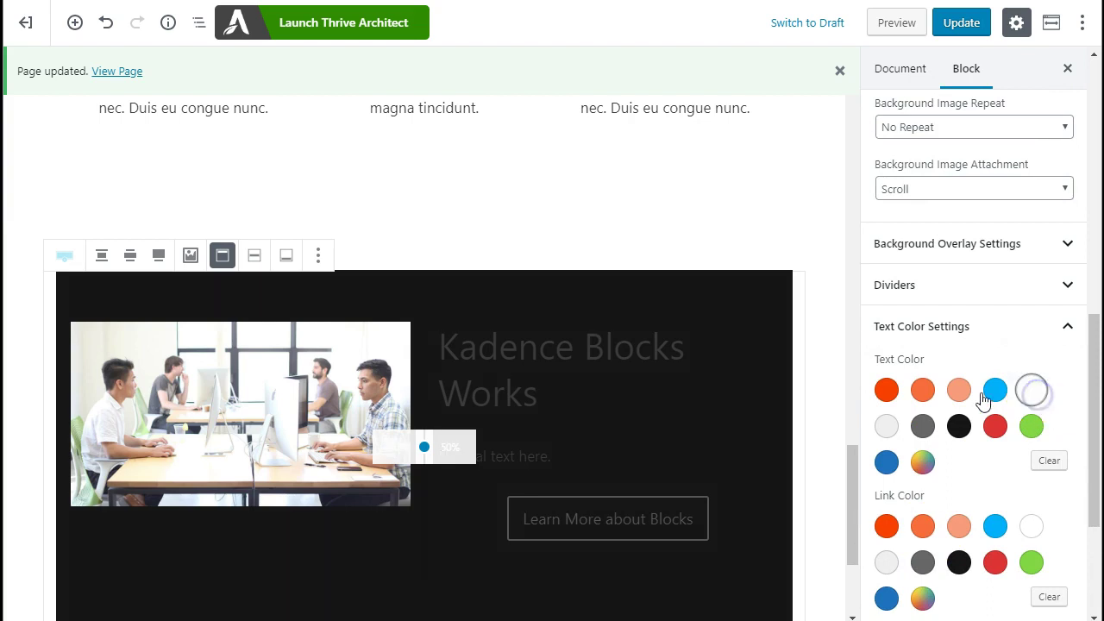
# - Update the page and open its front-end view to see the recolored row
pyautogui.click(964, 24)
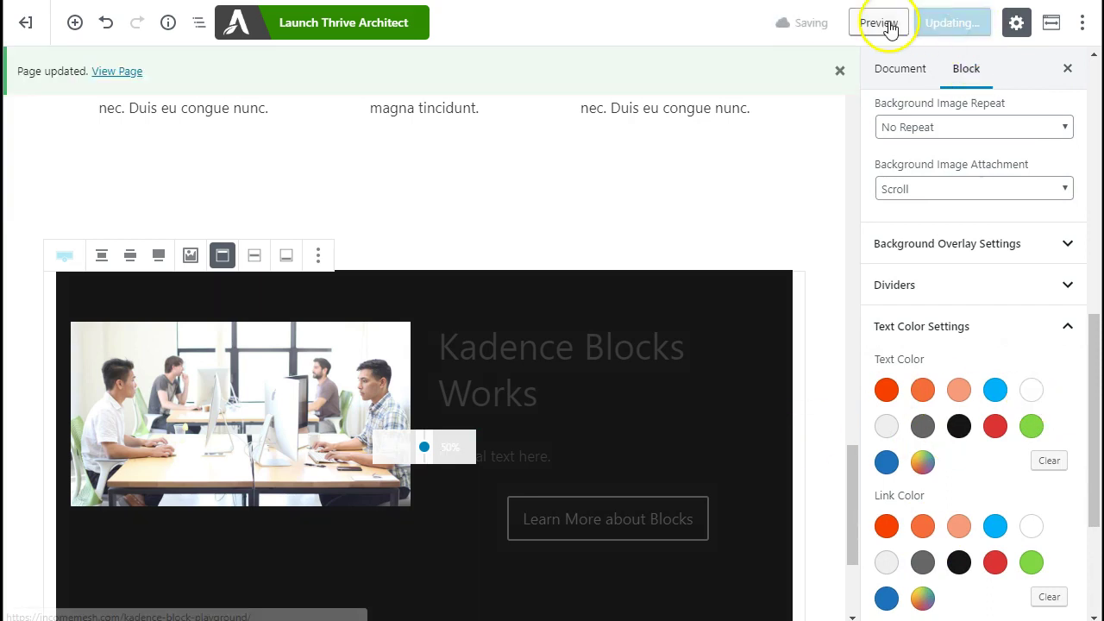
pyautogui.click(876, 25)
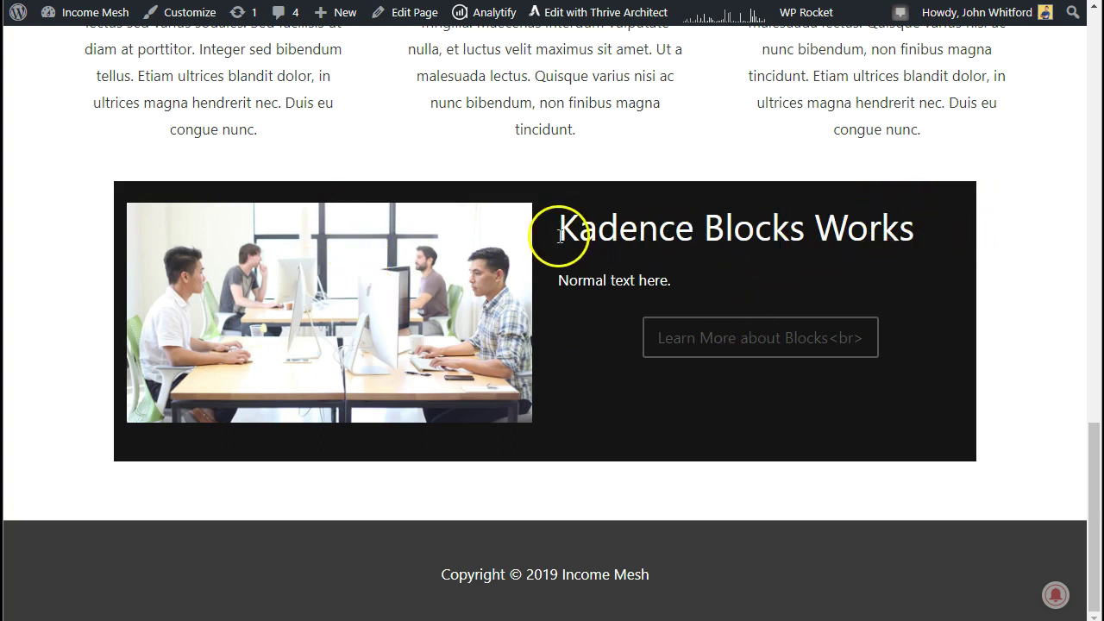
# - Examine how the "Kadence Blocks Works" heading renders on the black row, and close the front-end view
pyautogui.moveTo(557, 231); pyautogui.dragTo(863, 244)
pyautogui.click(888, 240)
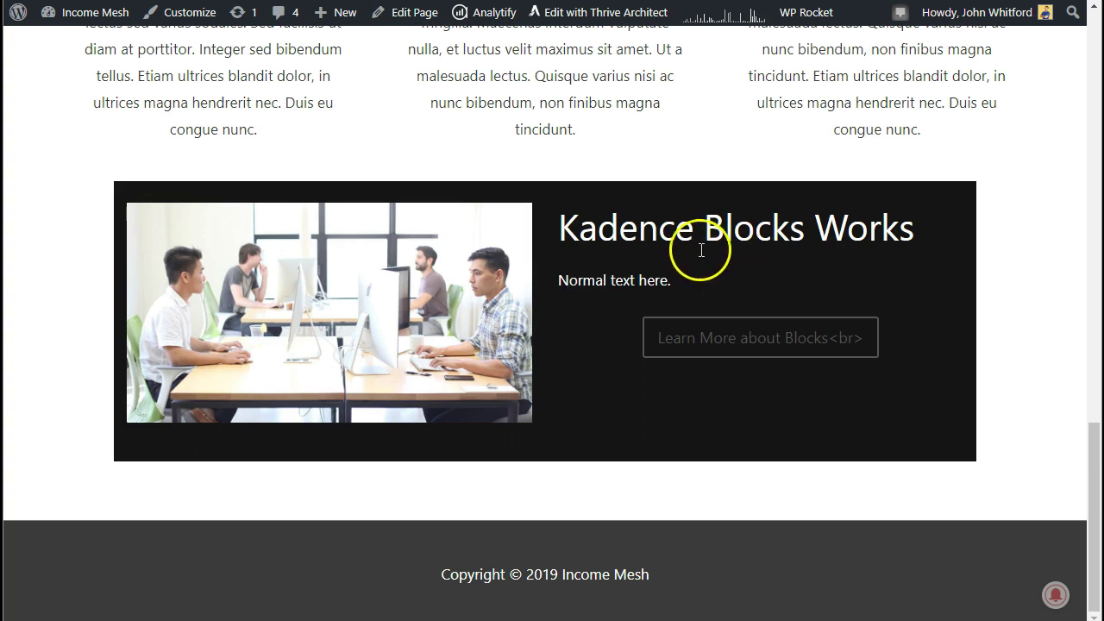
pyautogui.moveTo(595, 231); pyautogui.dragTo(921, 233)
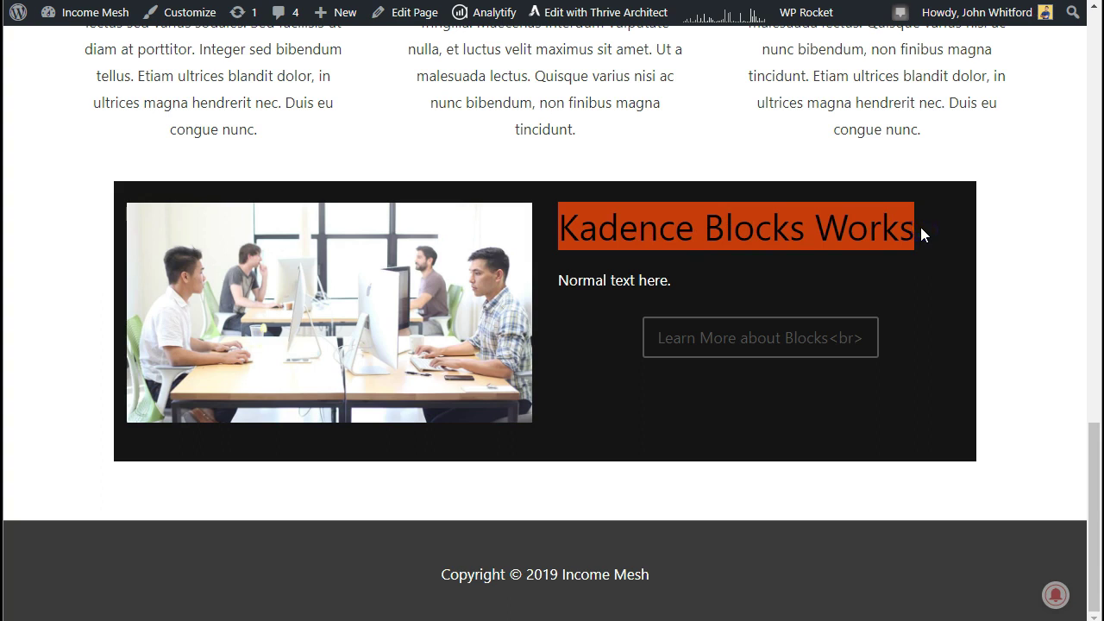
pyautogui.click(830, 229)
pyautogui.moveTo(564, 230); pyautogui.dragTo(916, 233)
pyautogui.click(921, 240)
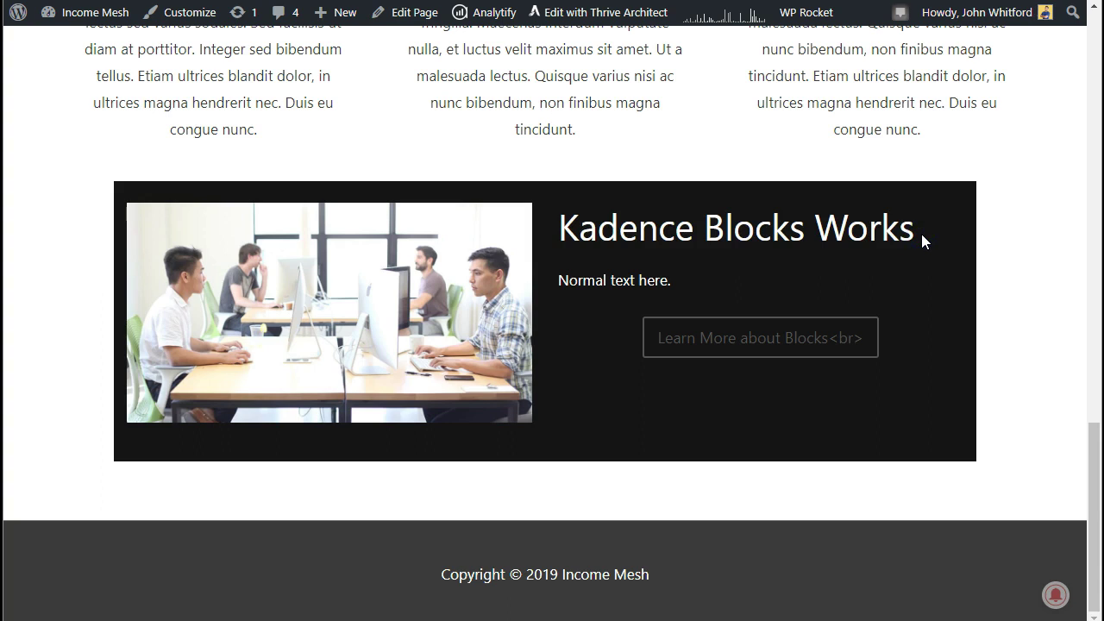
pyautogui.click(949, 205)
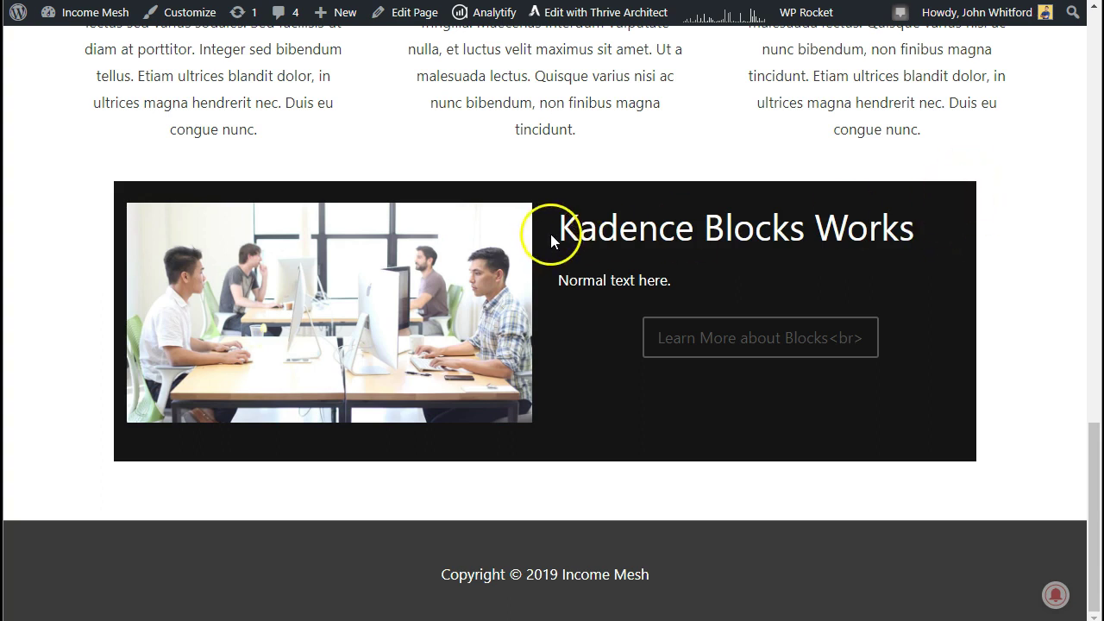
pyautogui.moveTo(552, 229); pyautogui.dragTo(936, 229)
pyautogui.click(926, 235)
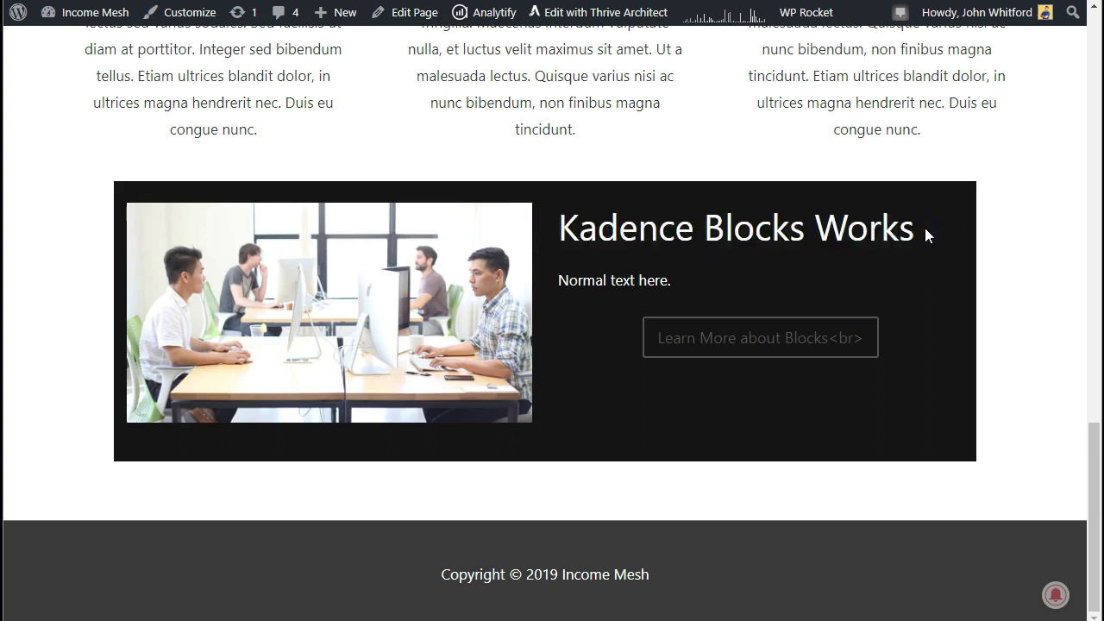
pyautogui.click(887, 228)
pyautogui.moveTo(560, 225); pyautogui.dragTo(873, 217)
pyautogui.click(903, 219)
pyautogui.hotkey('ctrl', 'w')
# - Browse the available blocks and insert a Kadence Icon block below the black row
pyautogui.scroll(-3, 581, 227)
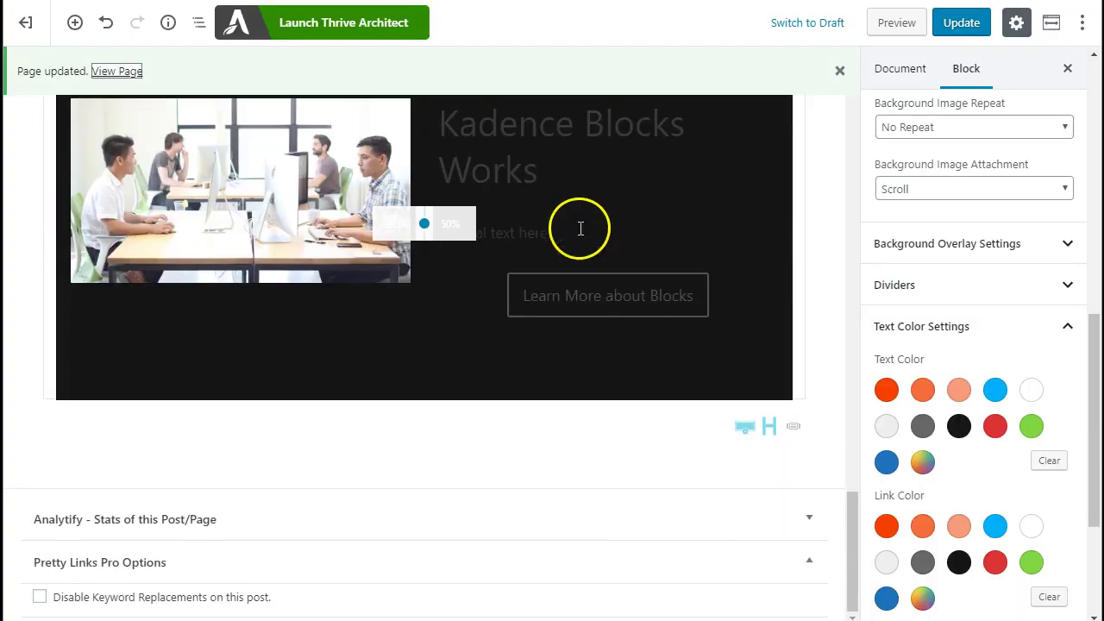
pyautogui.click(380, 437)
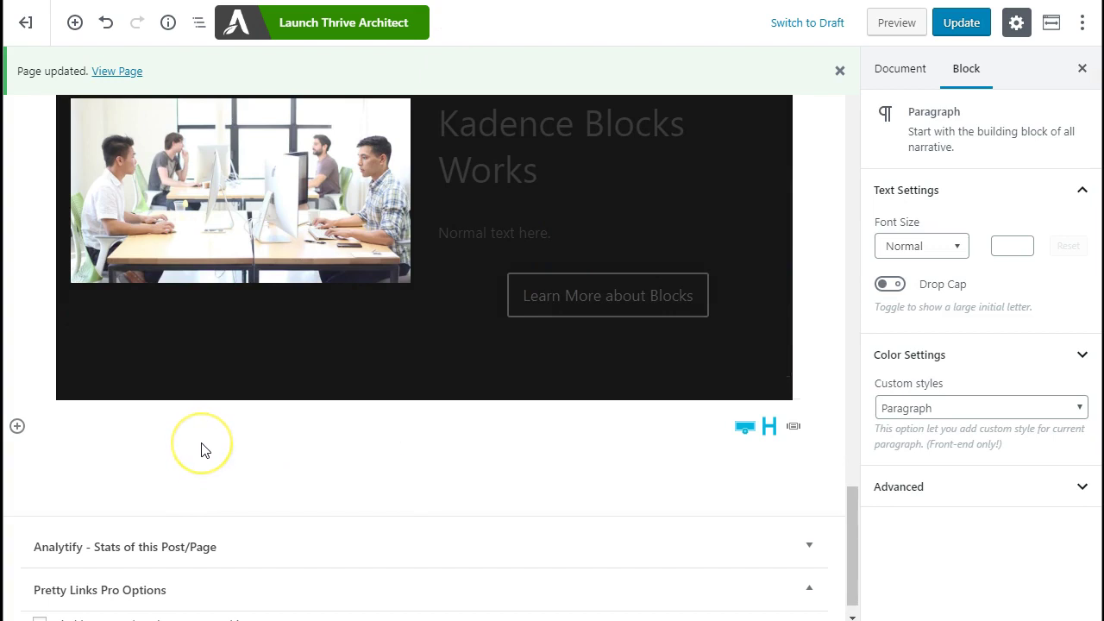
pyautogui.click(17, 426)
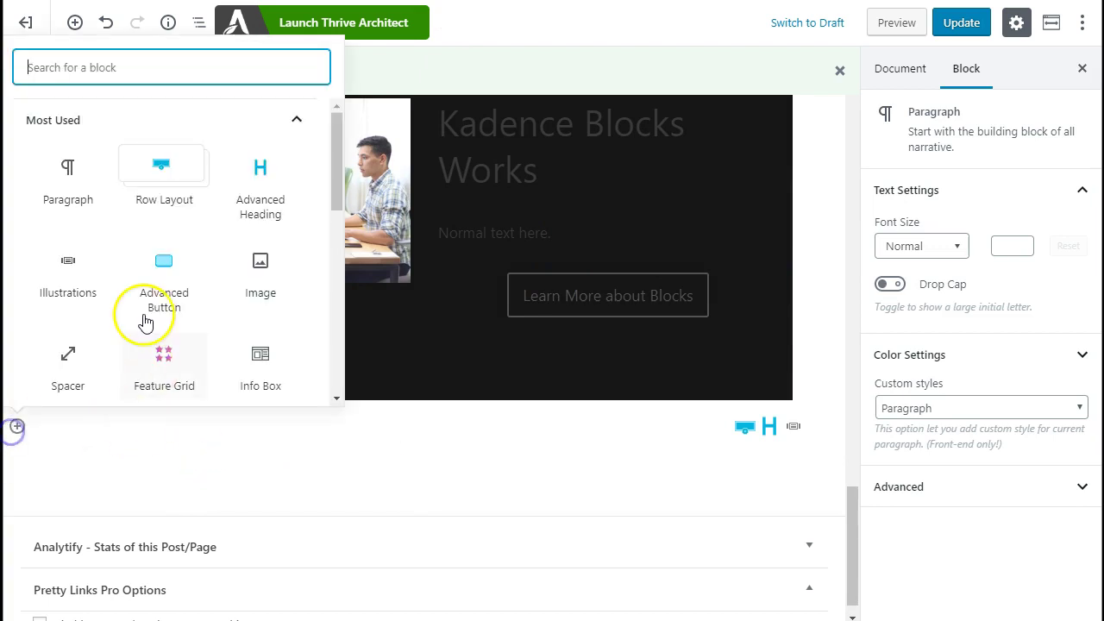
pyautogui.scroll(-1, 204, 207)
pyautogui.scroll(-2, 204, 209)
pyautogui.scroll(5, 202, 210)
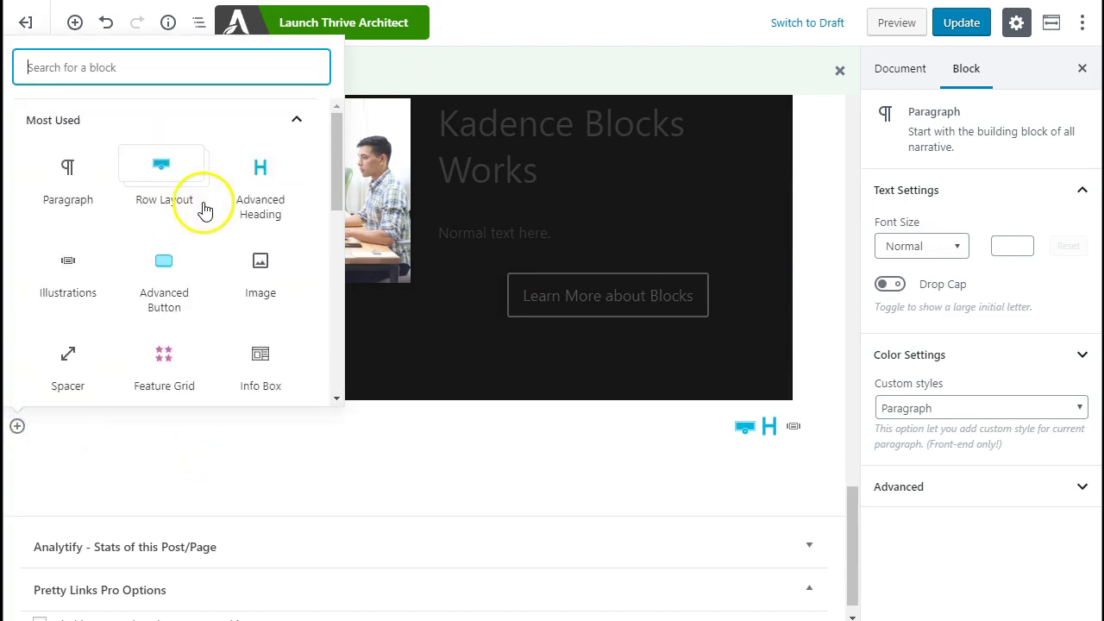
pyautogui.moveTo(180, 176)
pyautogui.mouseDown()
pyautogui.moveTo(158, 166)
pyautogui.moveTo(170, 191)
pyautogui.moveTo(178, 161)
pyautogui.mouseUp()
pyautogui.scroll(-2, 184, 172)
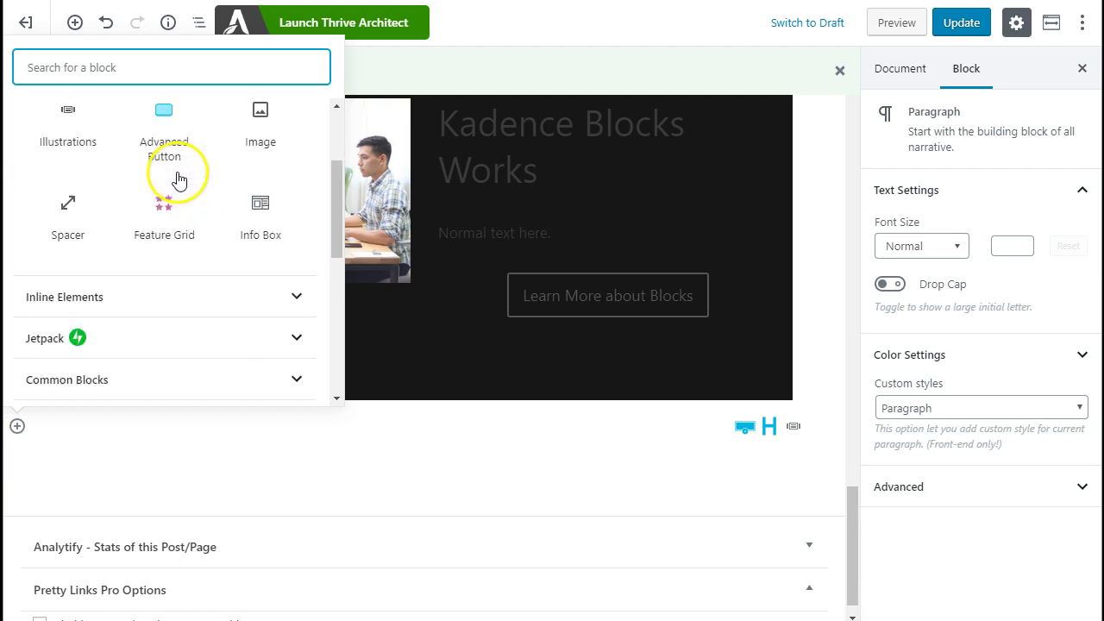
pyautogui.click(155, 280)
pyautogui.click(161, 243)
pyautogui.scroll(-1, 173, 232)
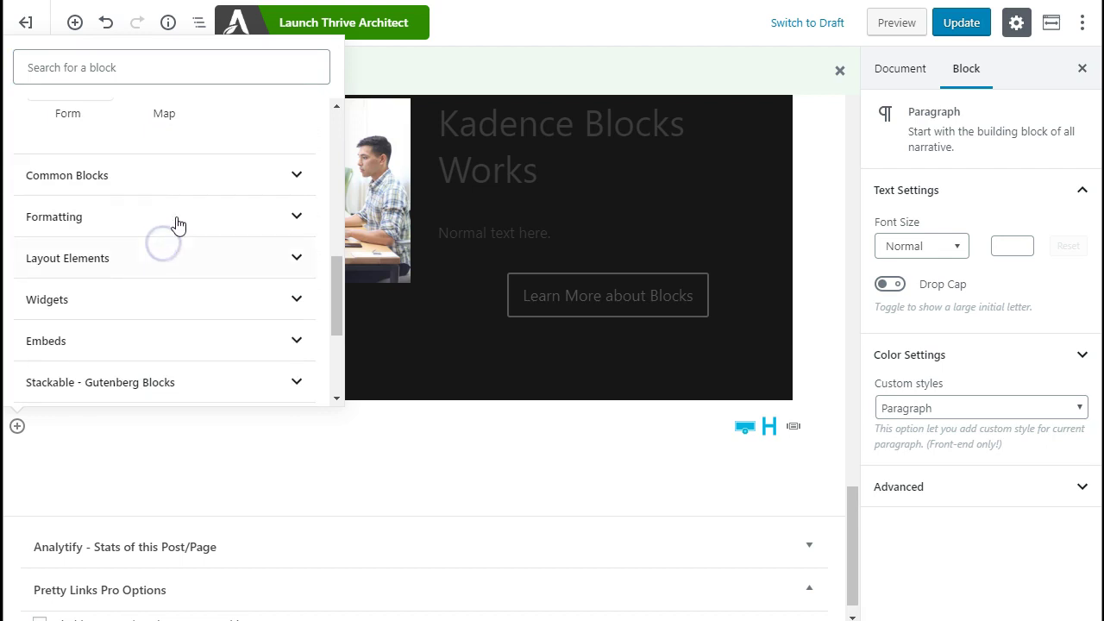
pyautogui.click(189, 186)
pyautogui.scroll(-1, 138, 285)
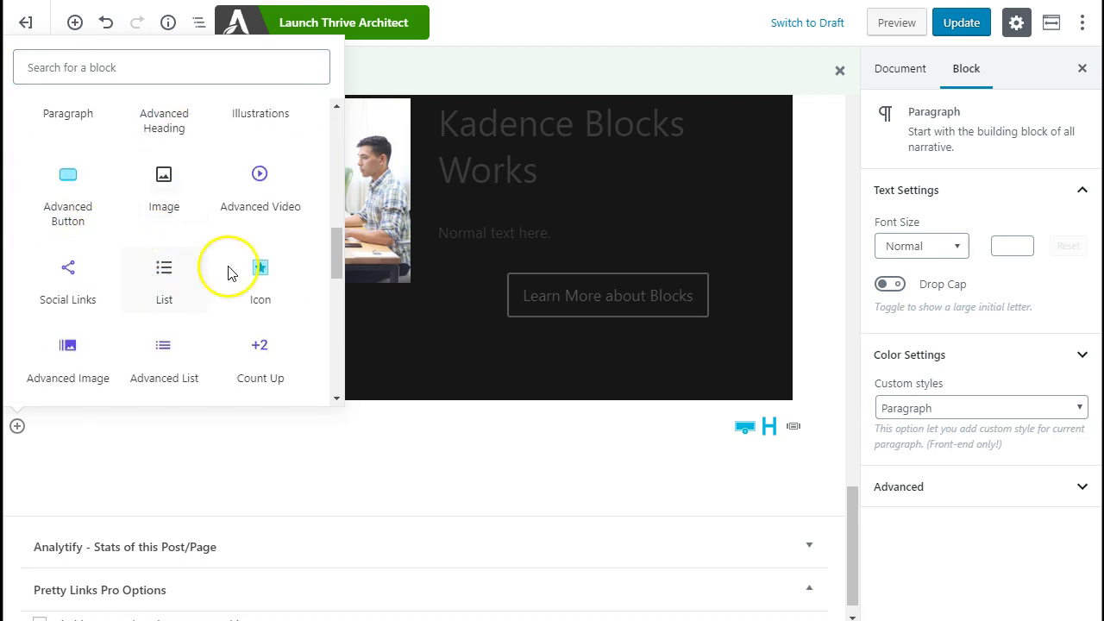
pyautogui.click(252, 274)
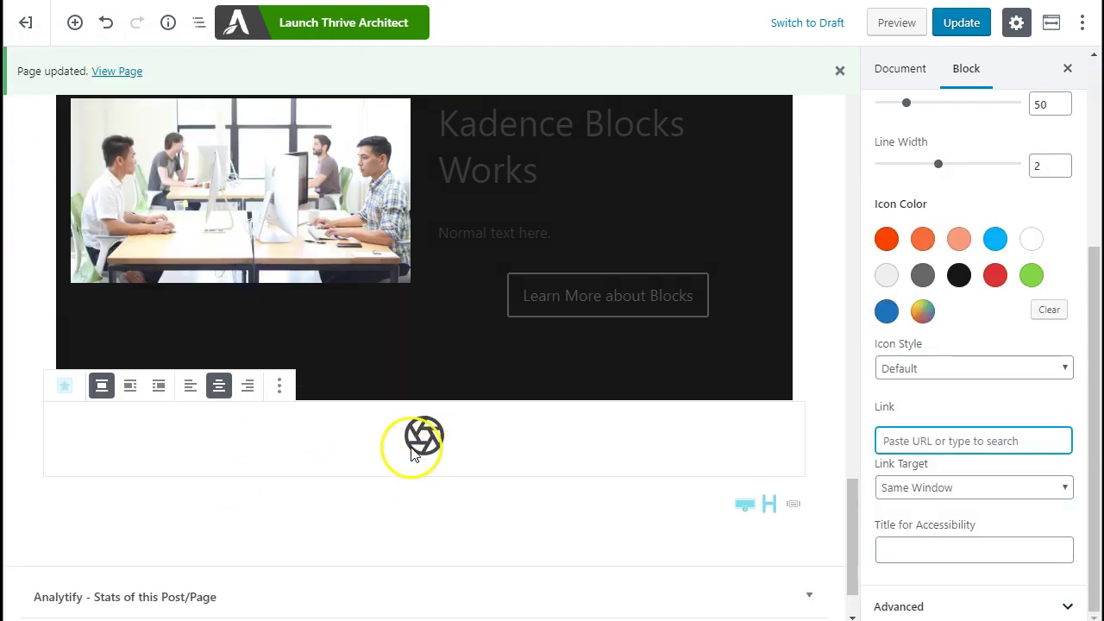
# - Search the icon library for "apple" and use the filled Apple Pay card as the block's icon
pyautogui.click(336, 466)
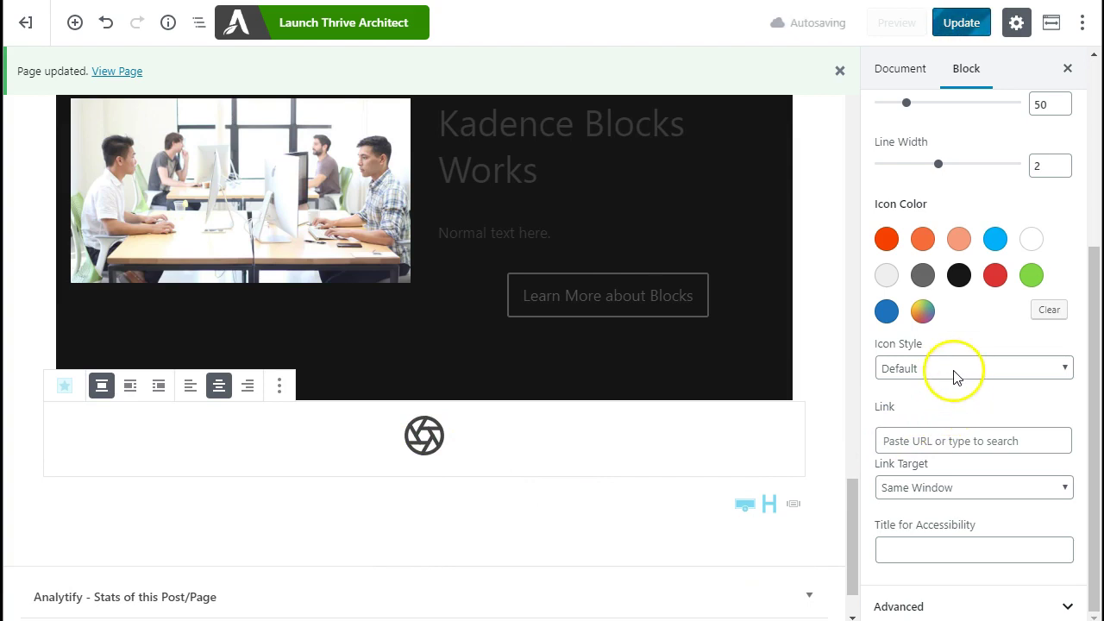
pyautogui.scroll(5, 975, 358)
pyautogui.click(981, 311)
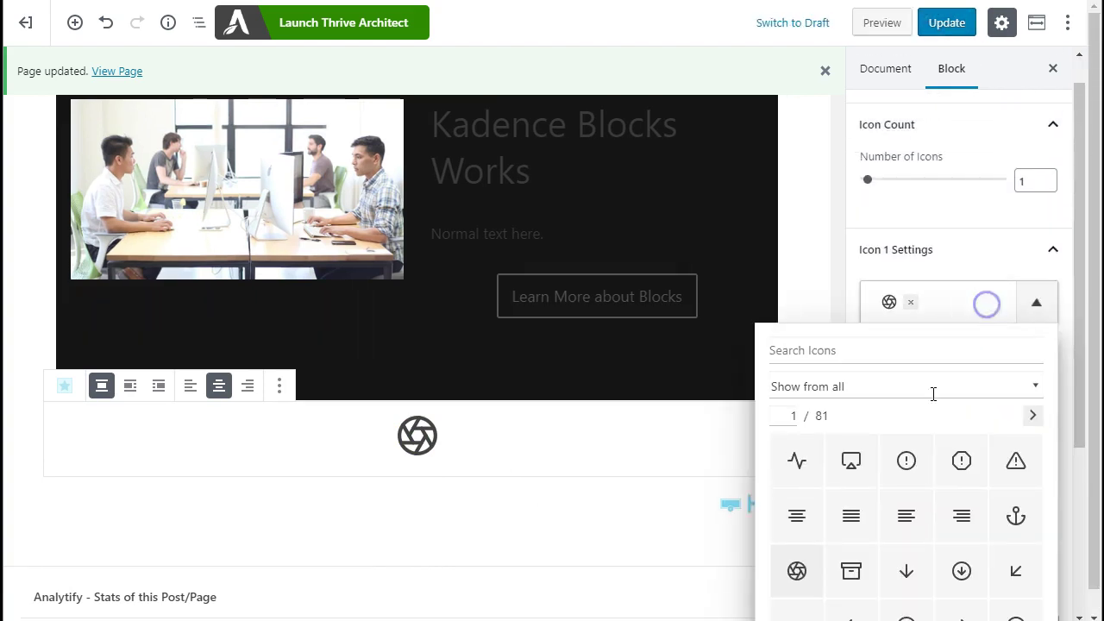
pyautogui.scroll(-1, 919, 488)
pyautogui.scroll(1, 888, 422)
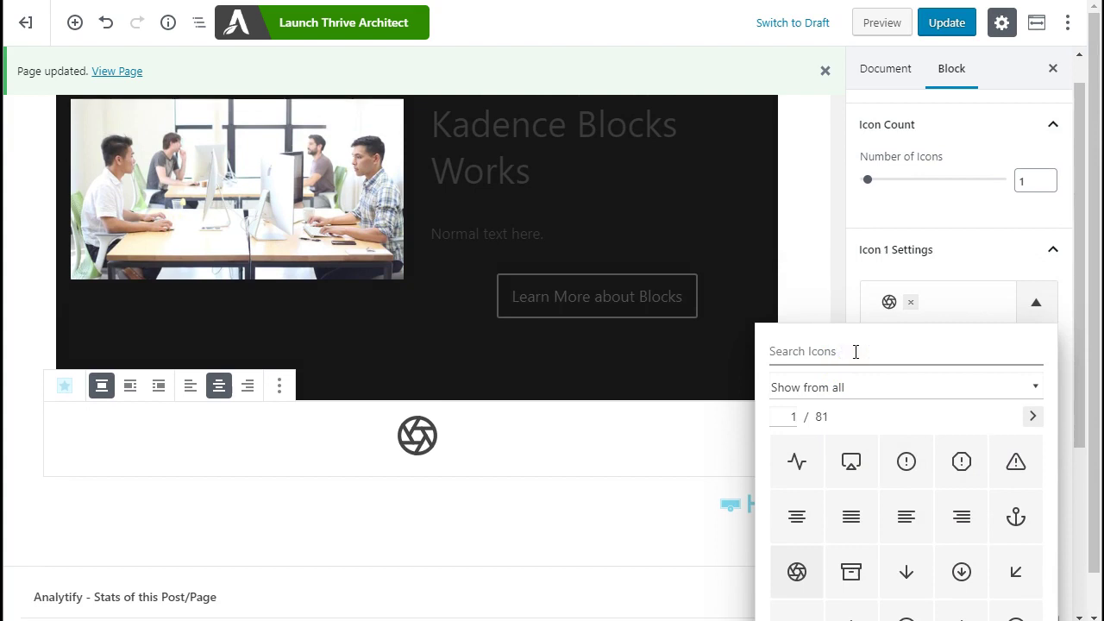
pyautogui.write('apple')
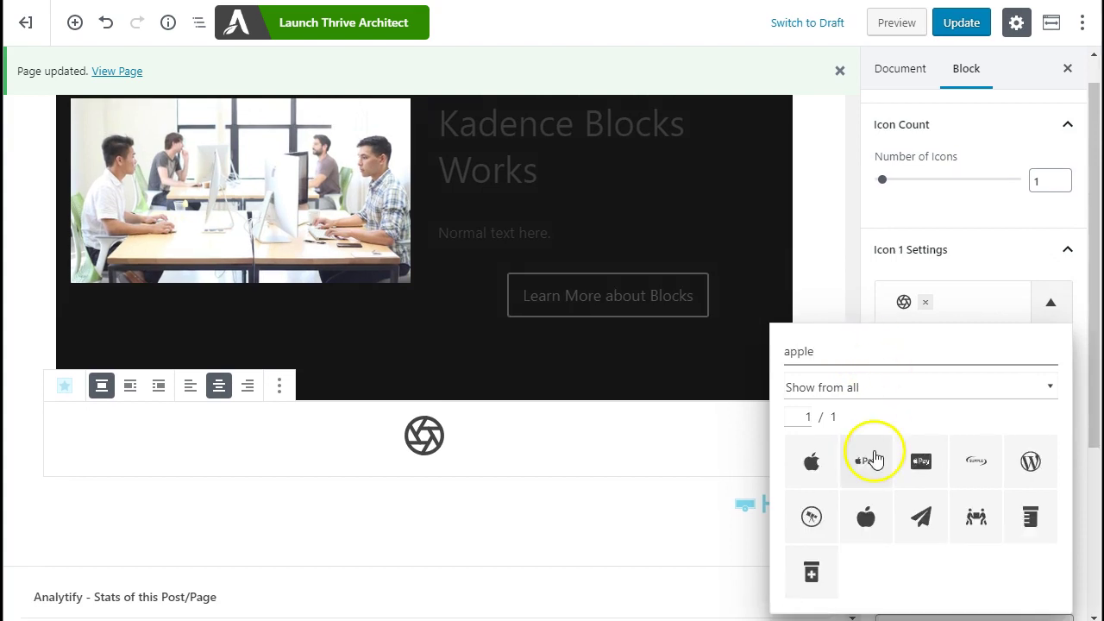
pyautogui.click(869, 466)
pyautogui.click(925, 459)
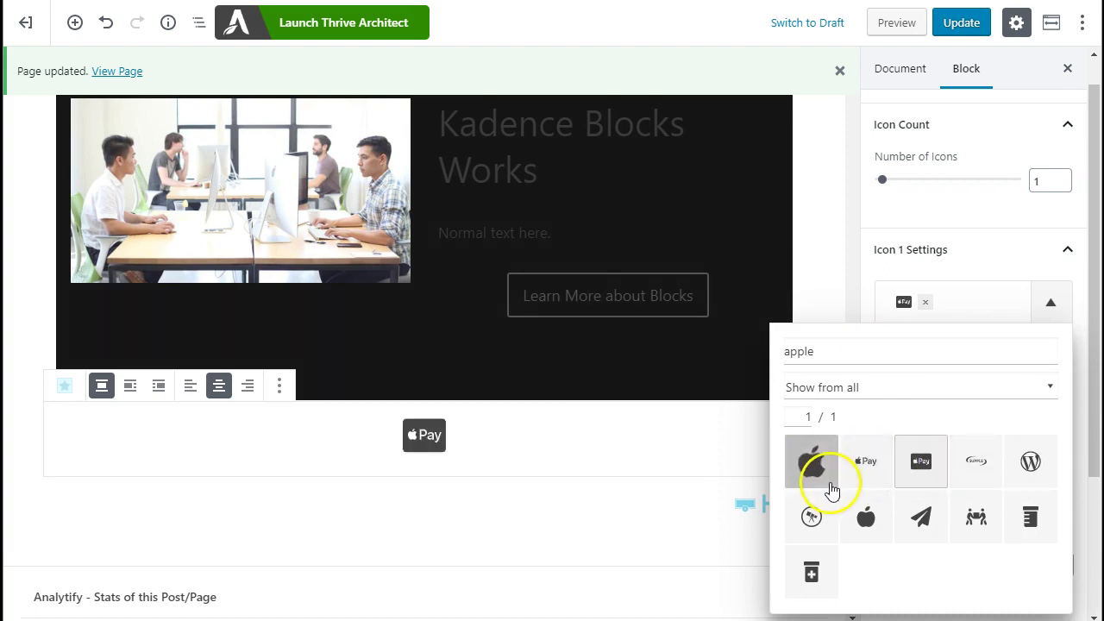
# - Switch the block's icon to the plain Apple logo, try several palette colors and color it green
pyautogui.click(810, 464)
pyautogui.click(630, 515)
pyautogui.click(608, 455)
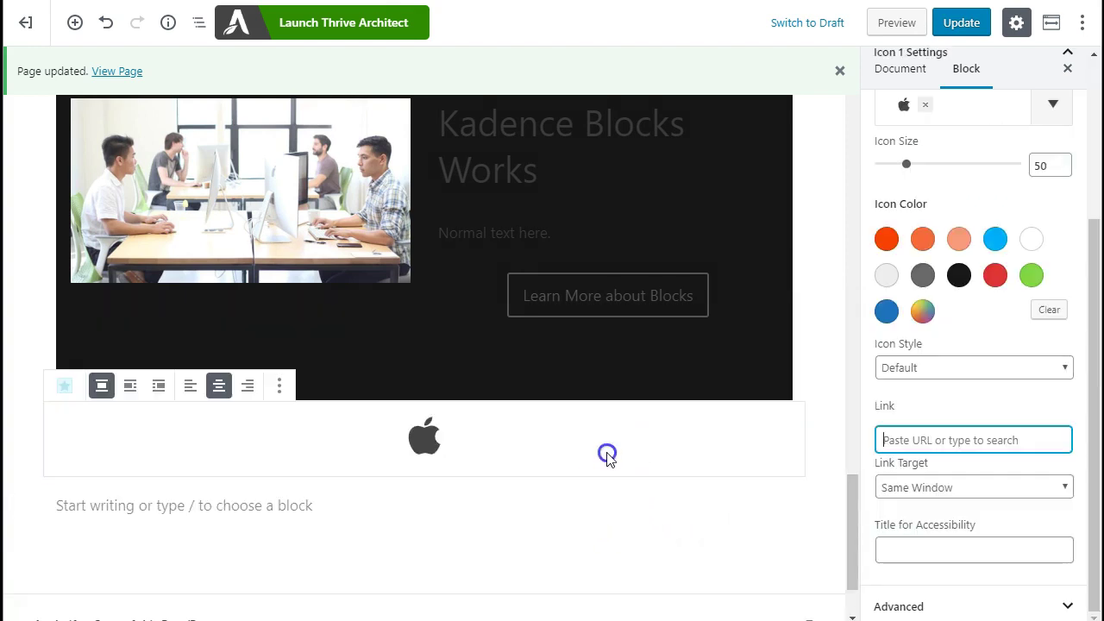
pyautogui.click(924, 240)
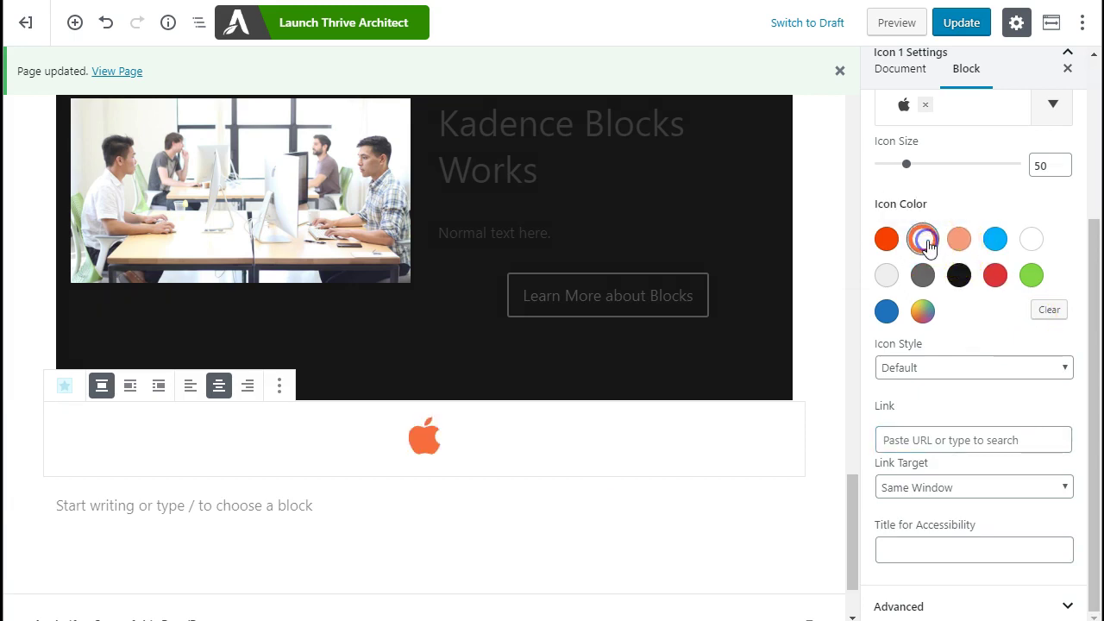
pyautogui.click(958, 276)
pyautogui.click(996, 276)
pyautogui.click(1032, 275)
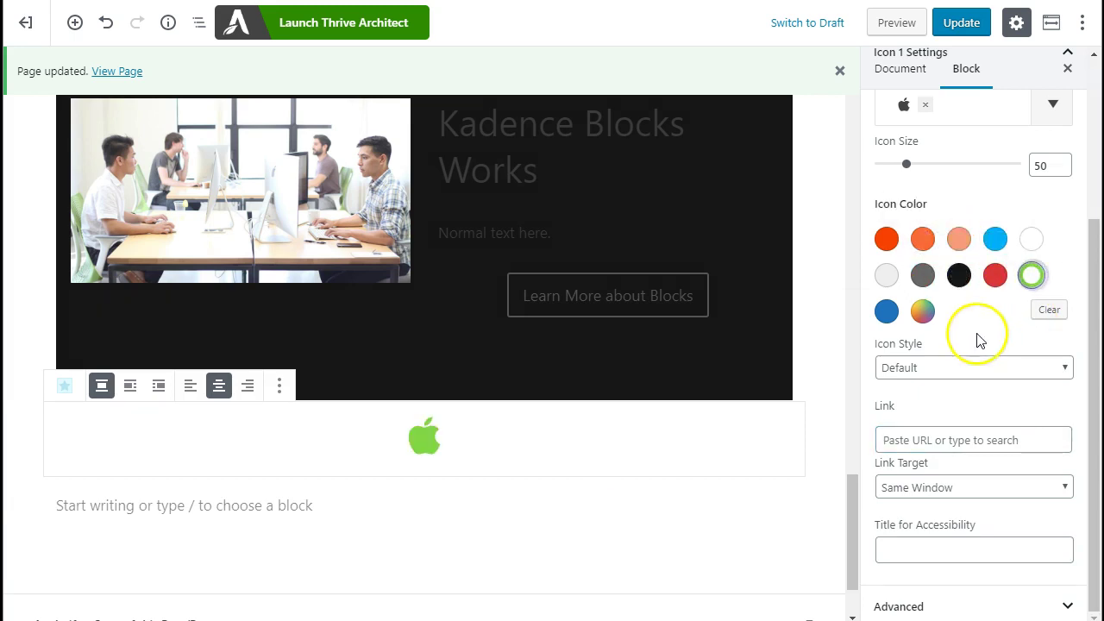
# - Set the icon style to Stacked with a light gray background and a dark gray border color
pyautogui.click(953, 369)
pyautogui.click(927, 405)
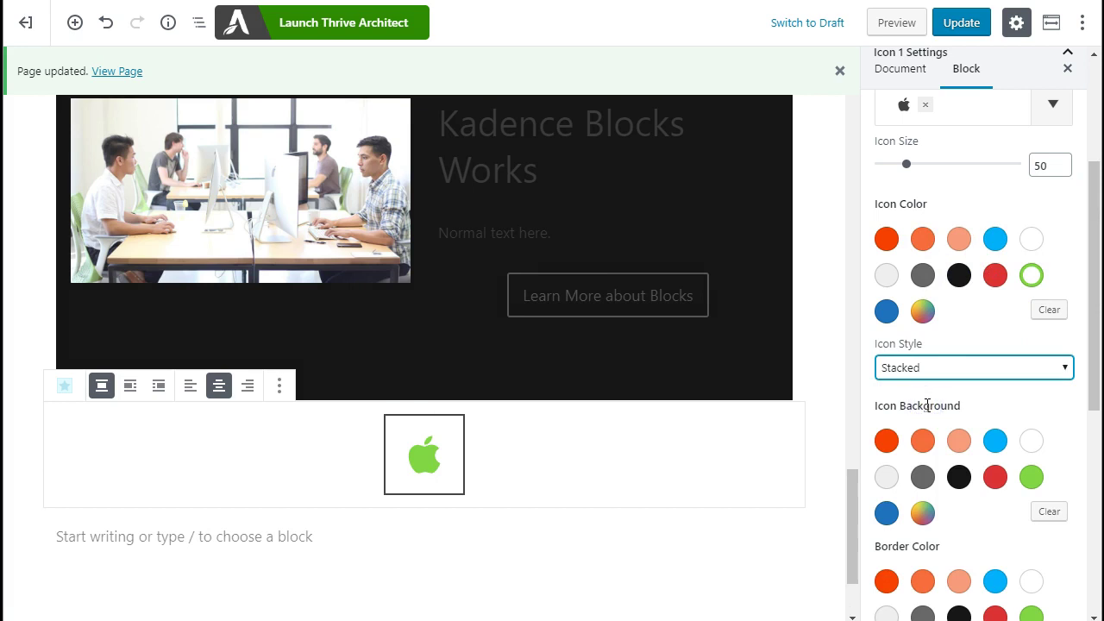
pyautogui.click(986, 441)
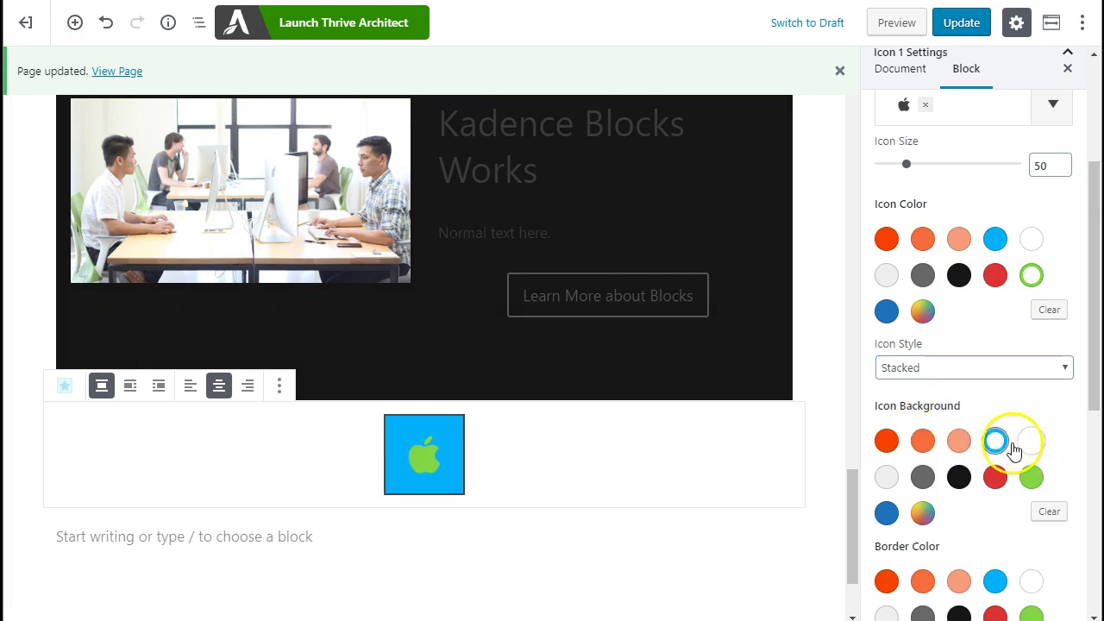
pyautogui.click(891, 479)
pyautogui.scroll(-1, 889, 492)
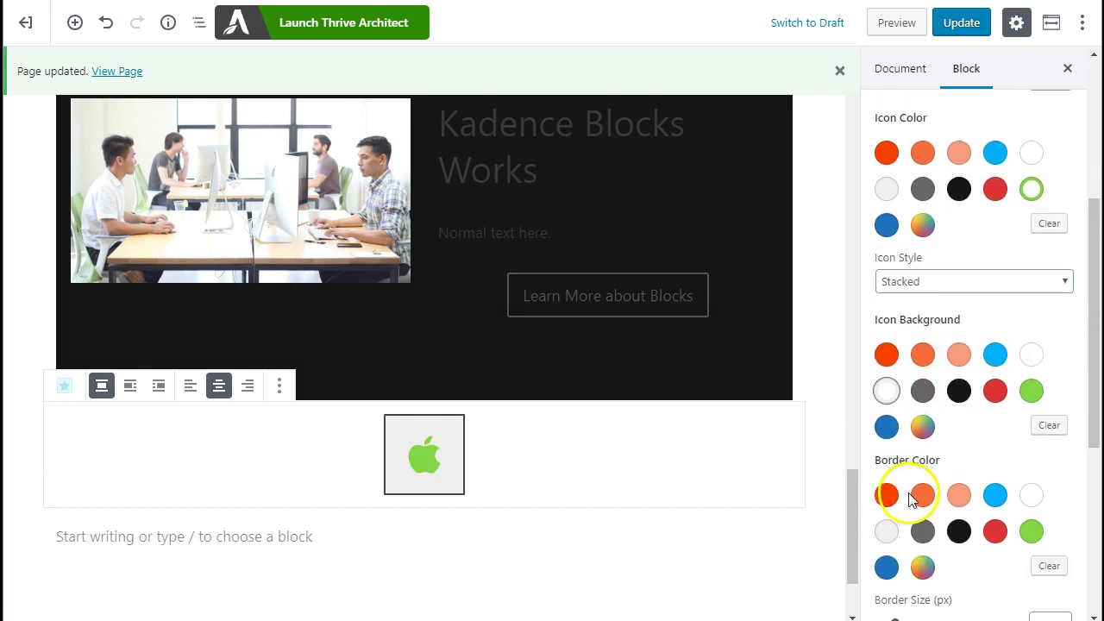
pyautogui.click(922, 540)
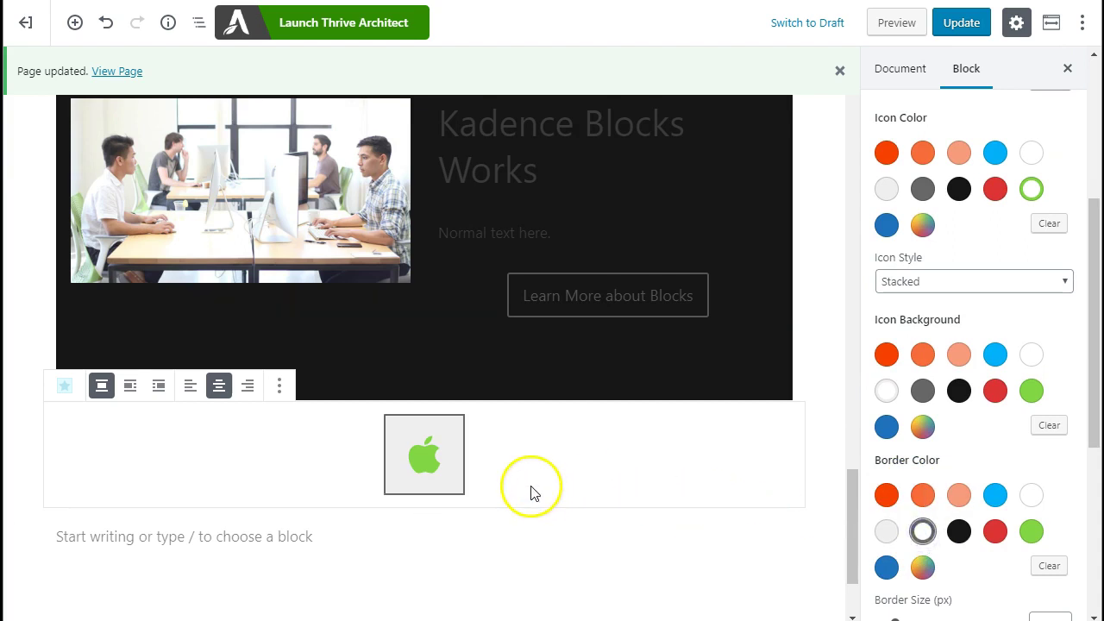
# - Set the icon's border size to 0 px, border radius to 50% and padding to 43 px
pyautogui.scroll(-2, 569, 463)
pyautogui.scroll(-2, 979, 457)
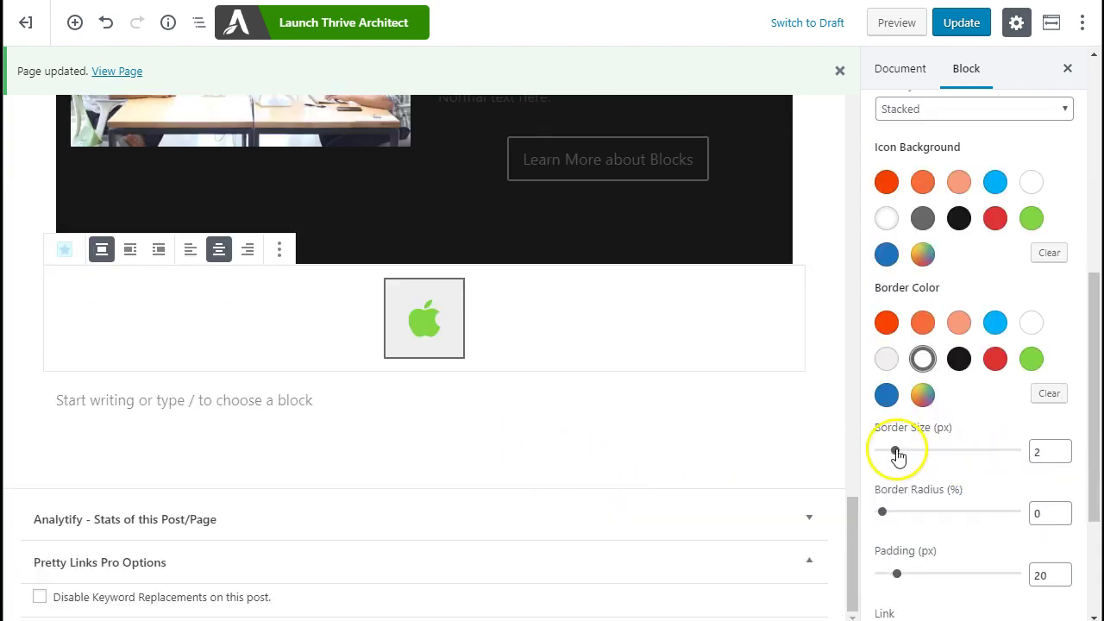
pyautogui.moveTo(897, 452); pyautogui.dragTo(885, 456)
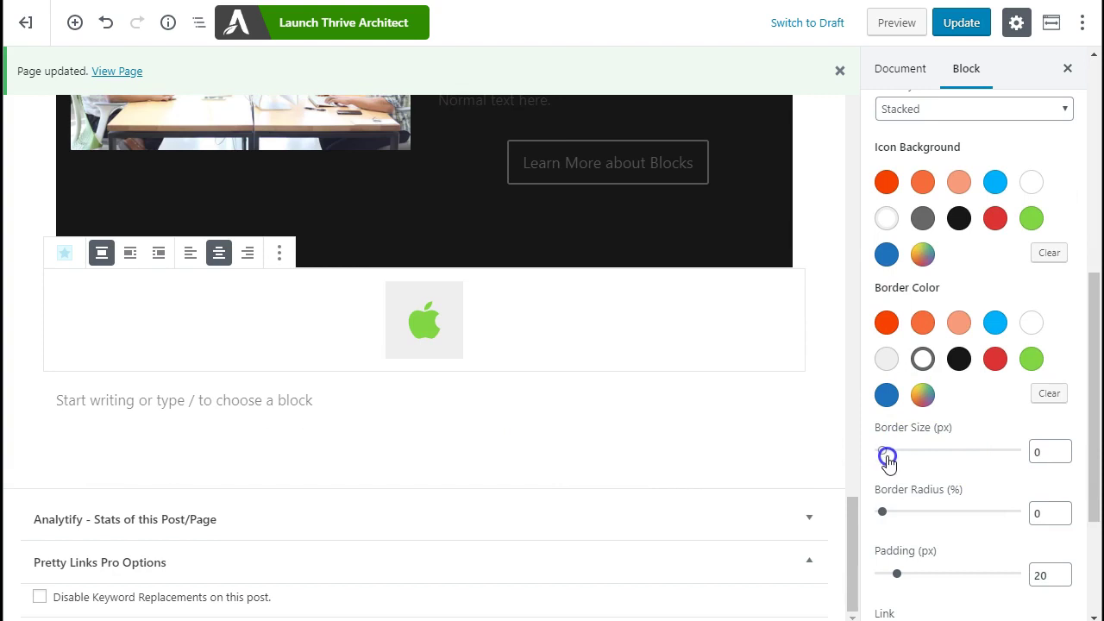
pyautogui.moveTo(882, 511); pyautogui.dragTo(1084, 515)
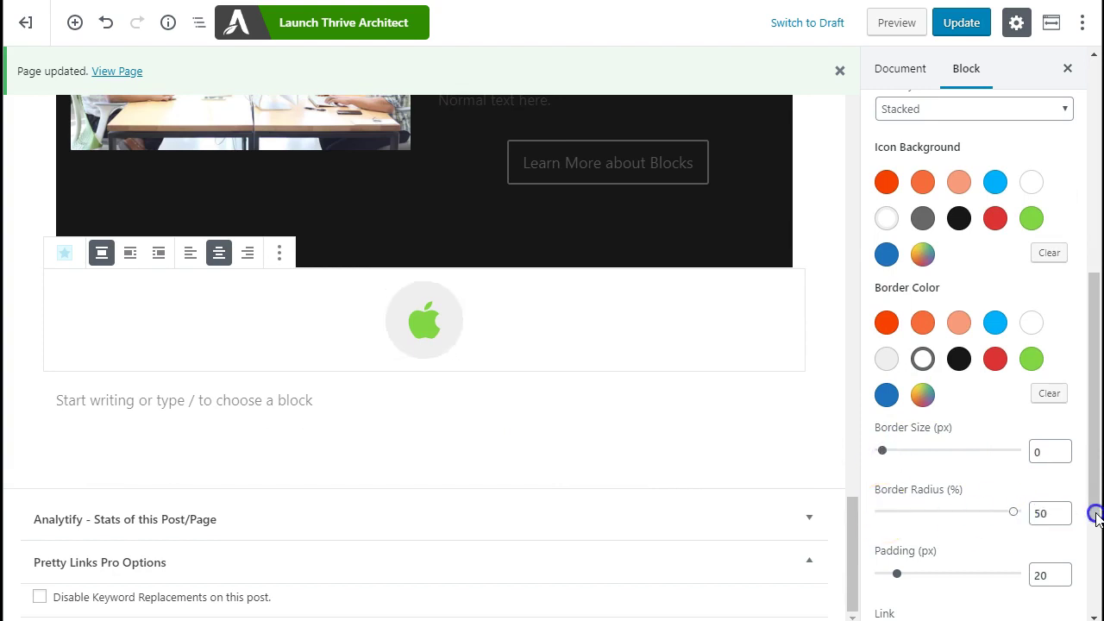
pyautogui.scroll(-1, 905, 572)
pyautogui.moveTo(893, 486)
pyautogui.mouseDown()
pyautogui.moveTo(924, 490)
pyautogui.moveTo(913, 489)
pyautogui.mouseUp()
# - Enlarge the Apple icon to a size of 126
pyautogui.scroll(5, 957, 526)
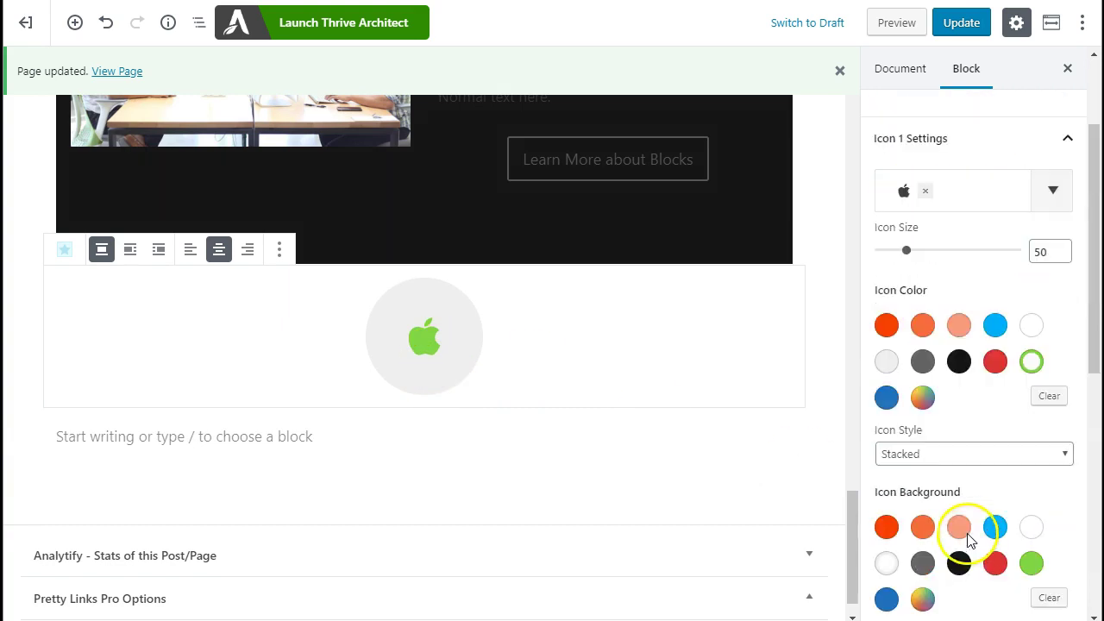
pyautogui.moveTo(907, 251); pyautogui.dragTo(948, 254)
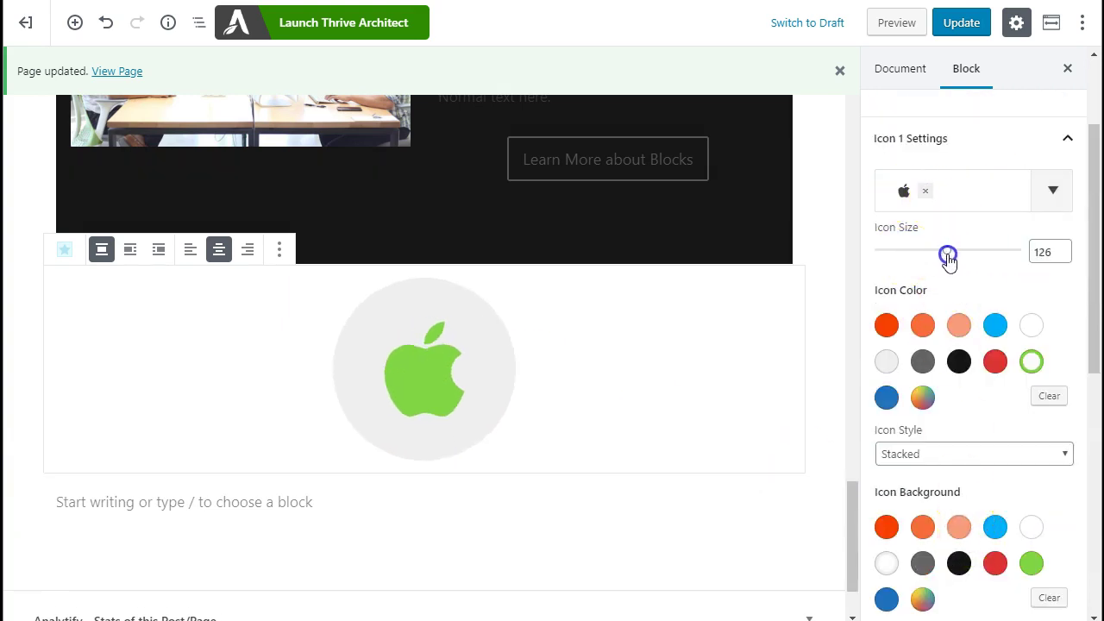
pyautogui.click(575, 399)
pyautogui.click(416, 392)
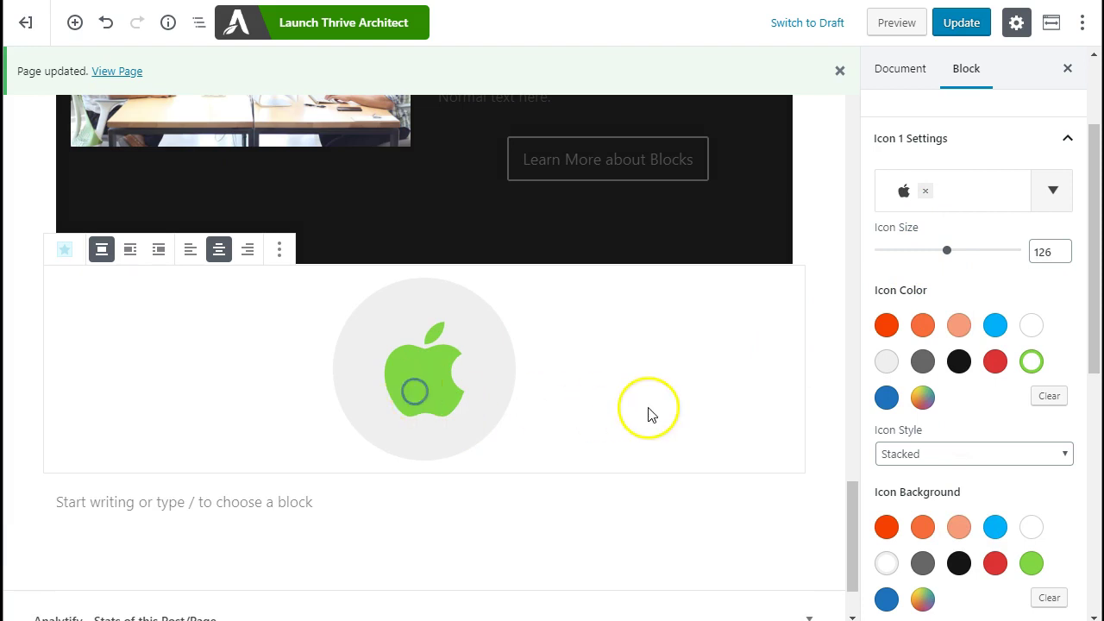
pyautogui.click(130, 251)
pyautogui.click(113, 250)
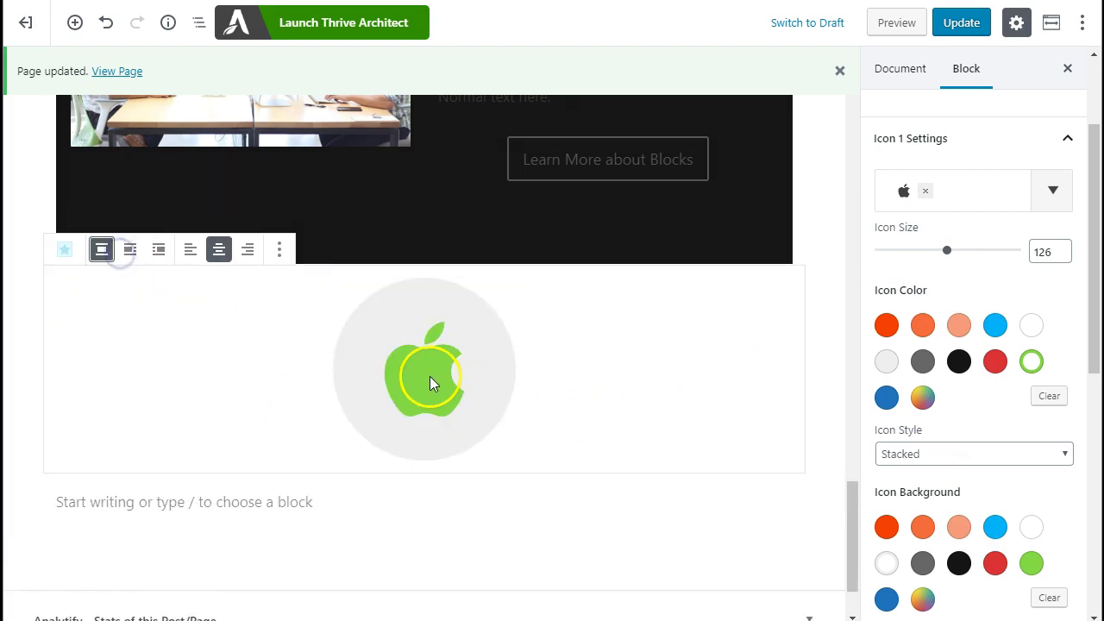
pyautogui.click(371, 378)
pyautogui.click(126, 385)
# - Move the icon block into the black row's right column, between the normal text and the "Learn More about Blocks" button
pyautogui.scroll(1, 126, 385)
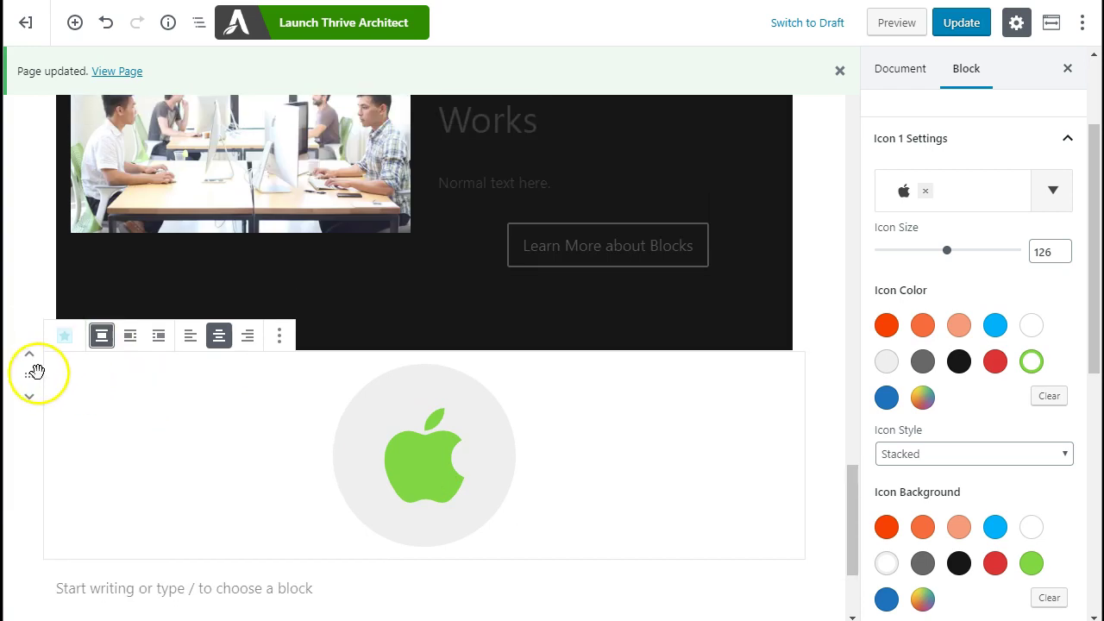
pyautogui.moveTo(52, 372); pyautogui.dragTo(583, 223)
pyautogui.click(330, 510)
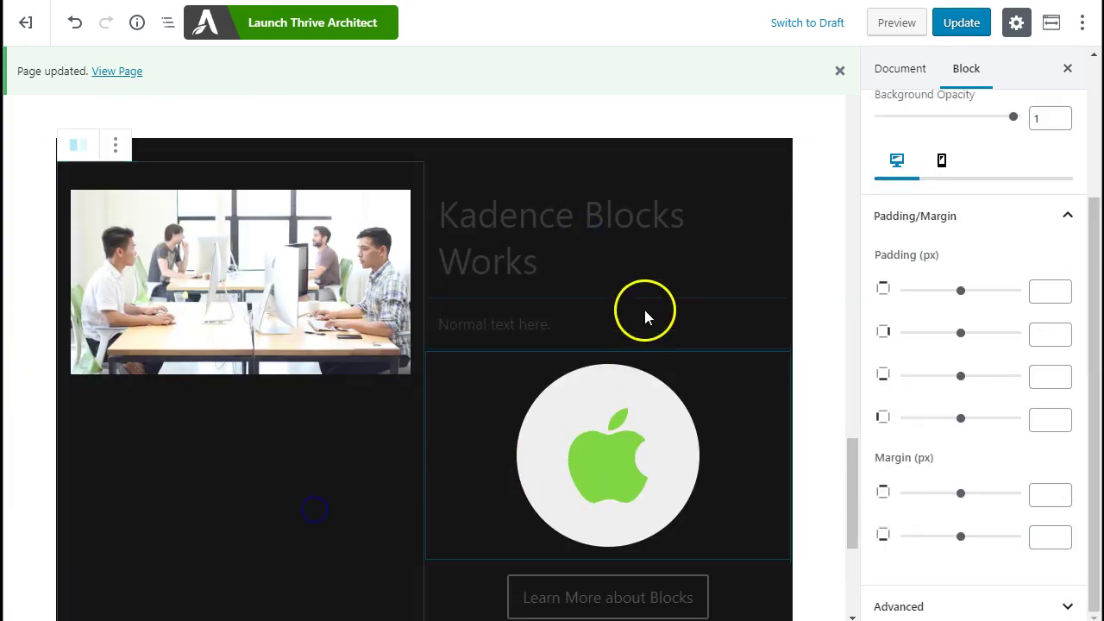
pyautogui.scroll(-1, 583, 423)
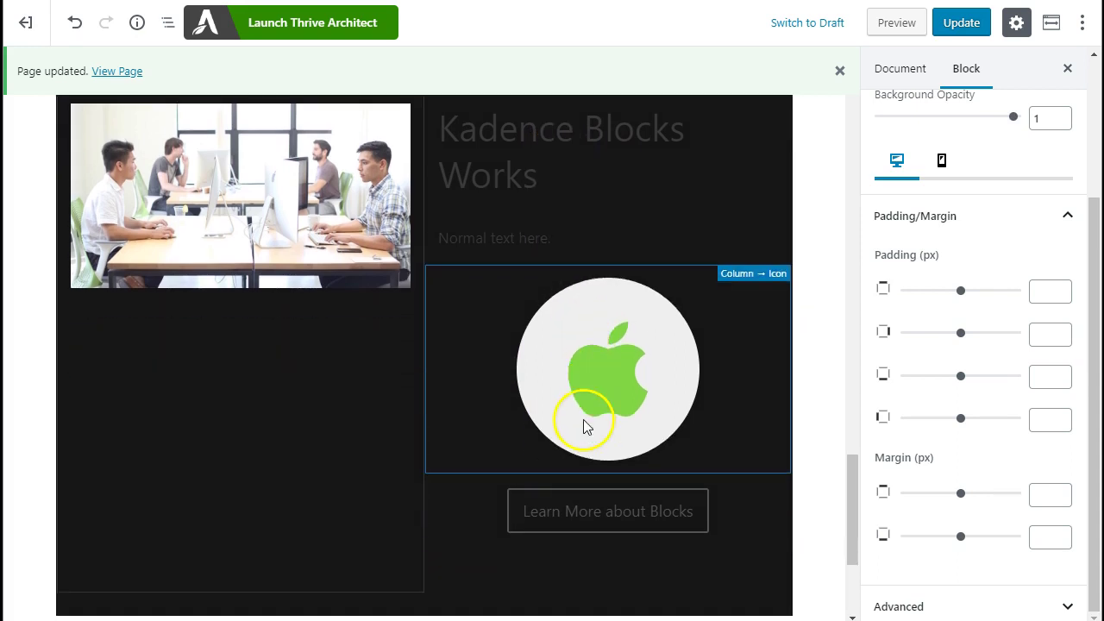
pyautogui.click(589, 405)
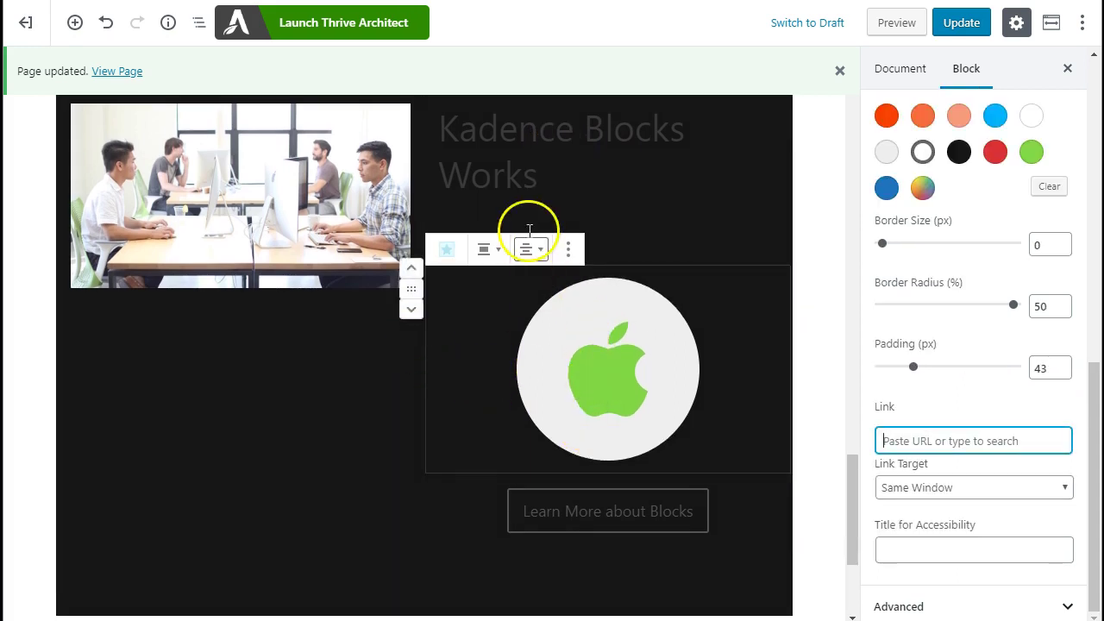
# - Select the black Row Layout block that holds the image and icon, and set its alignment to wide width
pyautogui.click(597, 152)
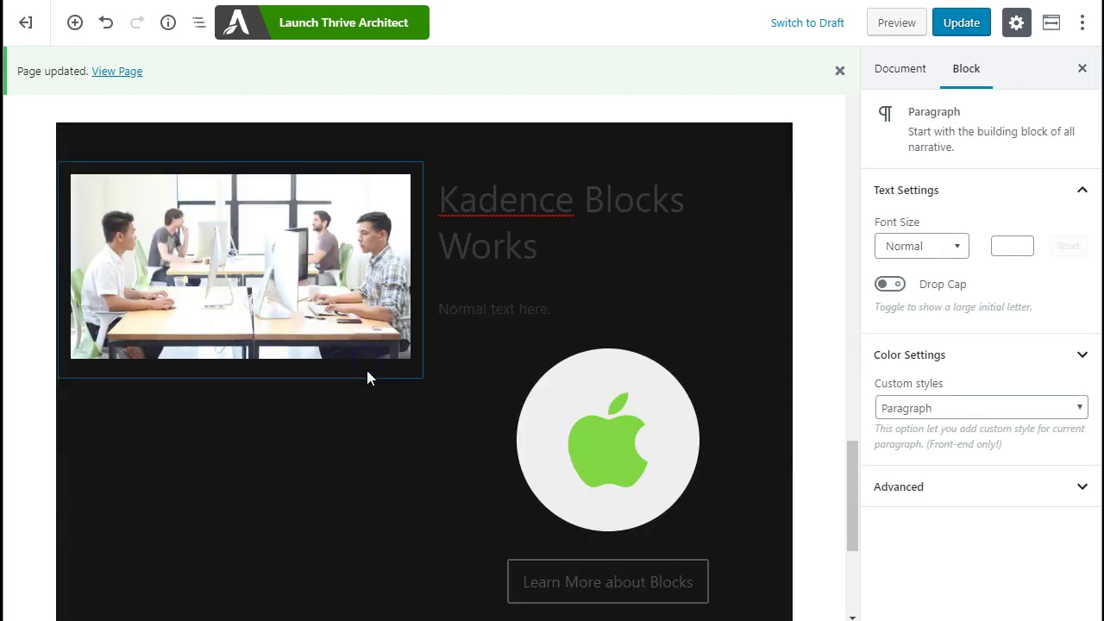
pyautogui.click(388, 452)
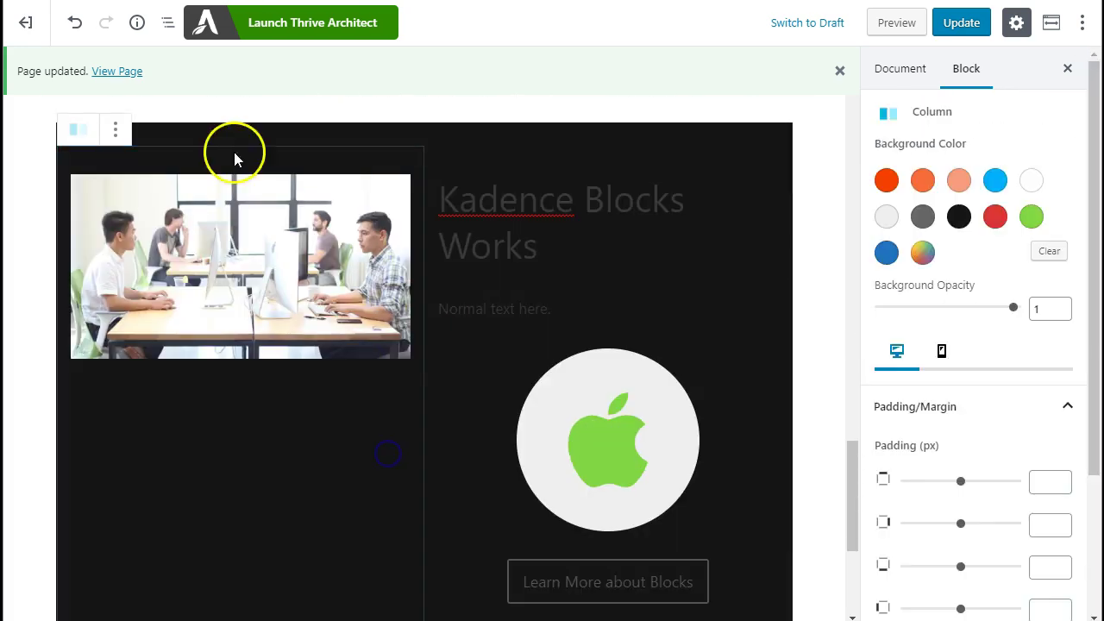
pyautogui.click(159, 26)
pyautogui.click(138, 91)
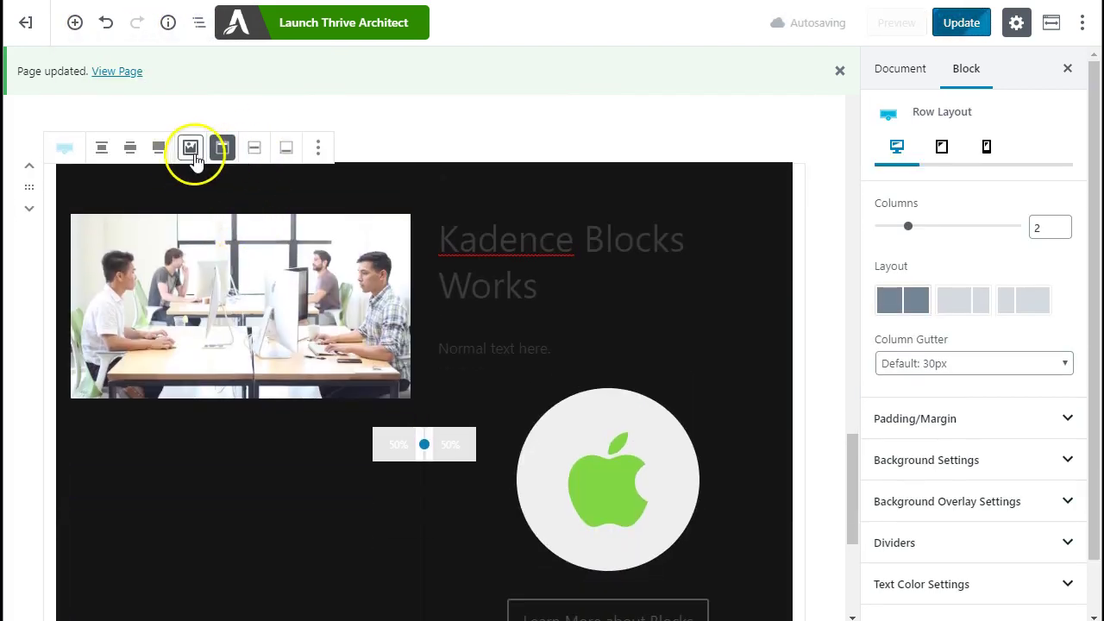
pyautogui.click(139, 149)
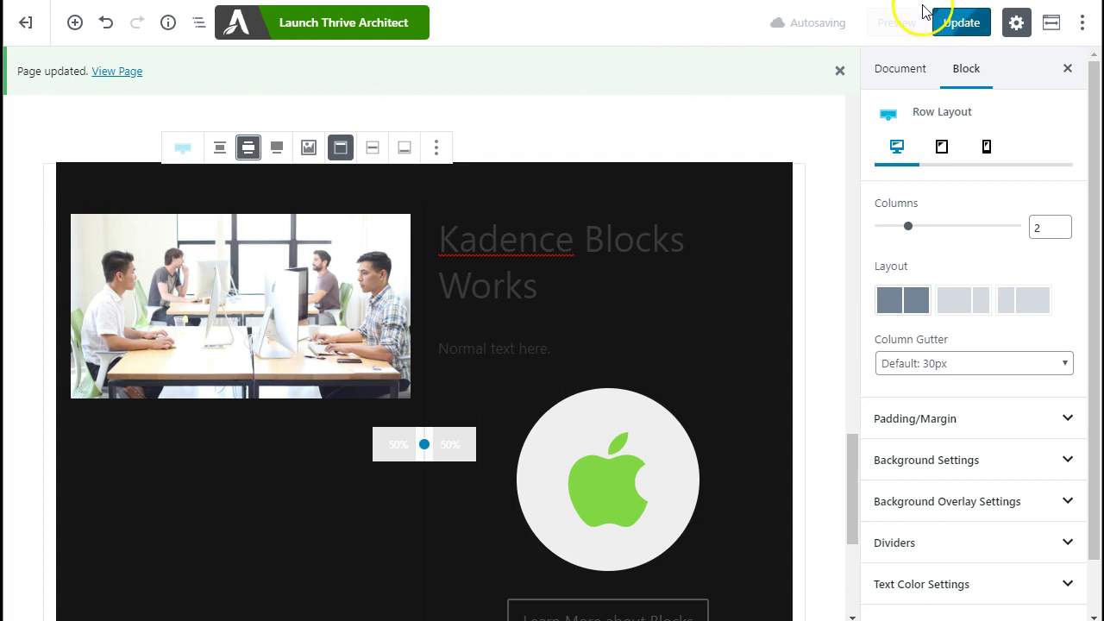